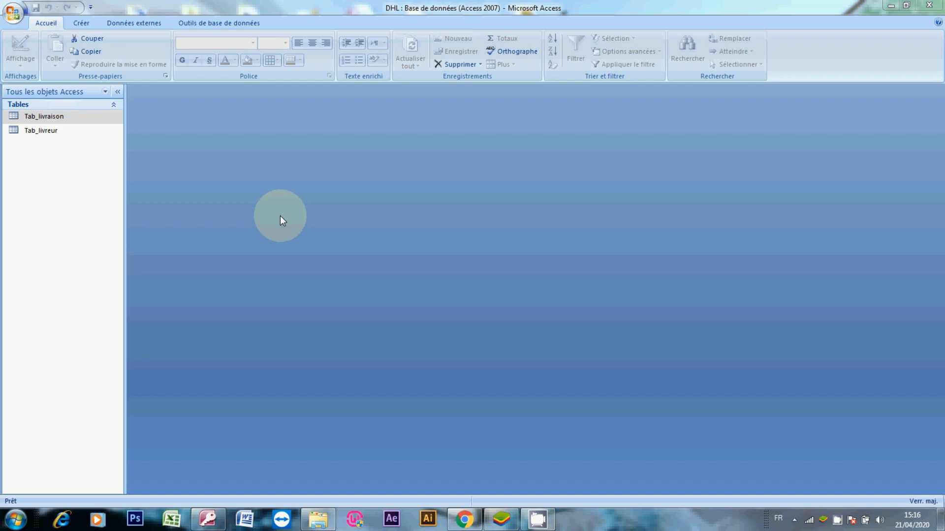
Step: Examine the fields and data types of Tab_livraison in Design view and close the table
right_click(65, 119)
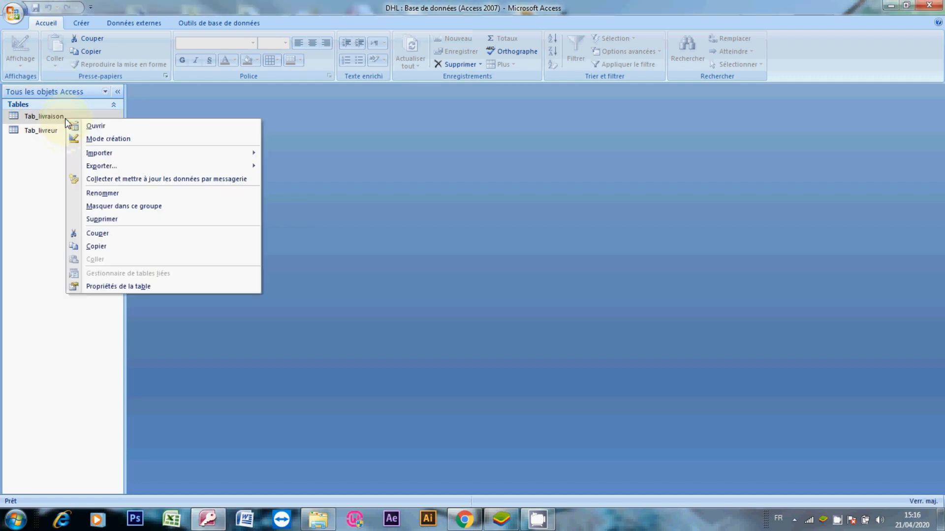
left_click(91, 138)
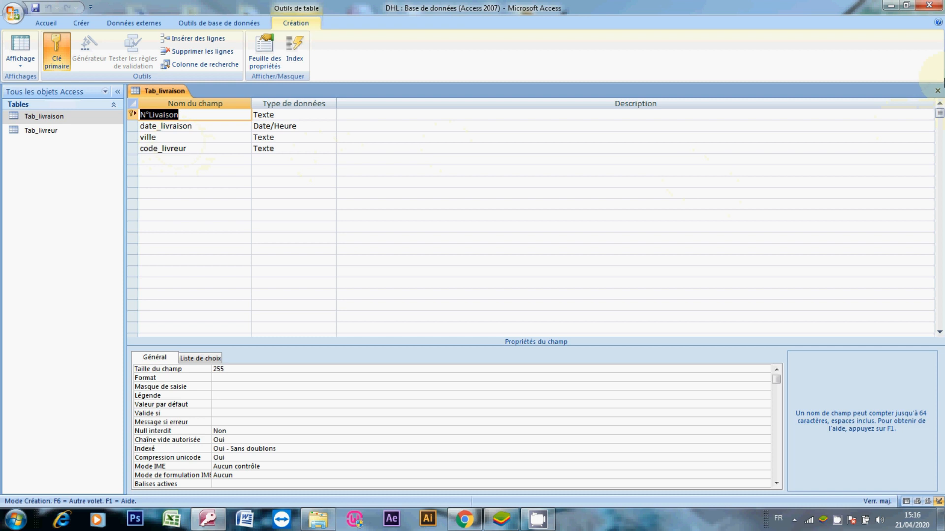
left_click(938, 93)
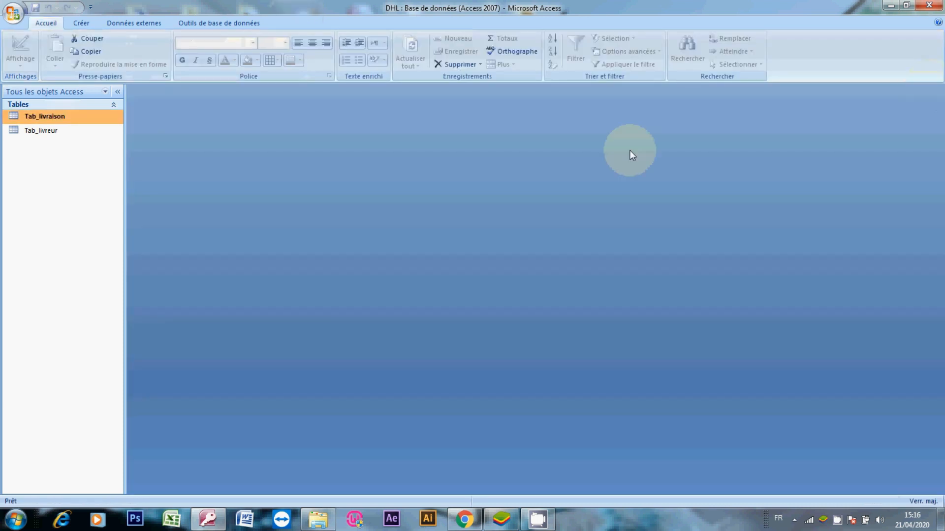
Step: Examine the fields and data types of Tab_livreur in Design view and close the table
left_click(46, 134)
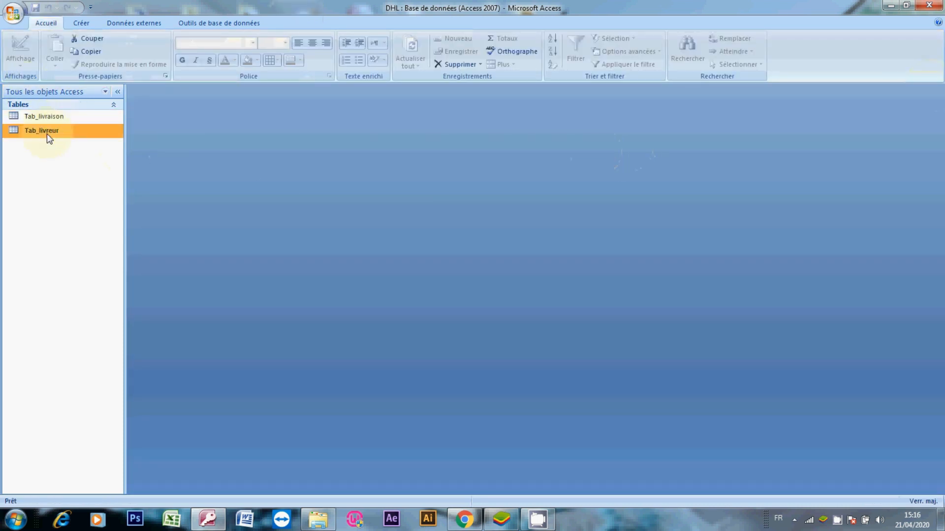
right_click(48, 134)
left_click(67, 153)
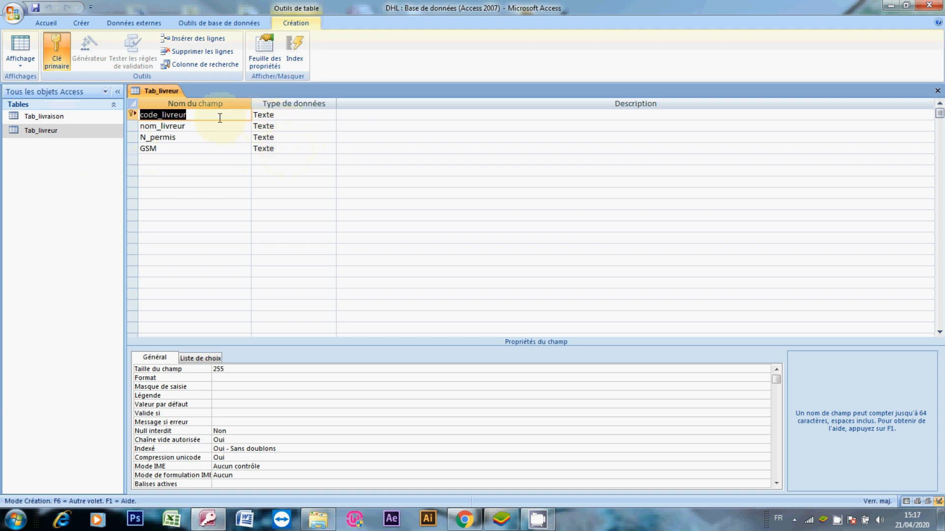
left_click(211, 150)
left_click(207, 139)
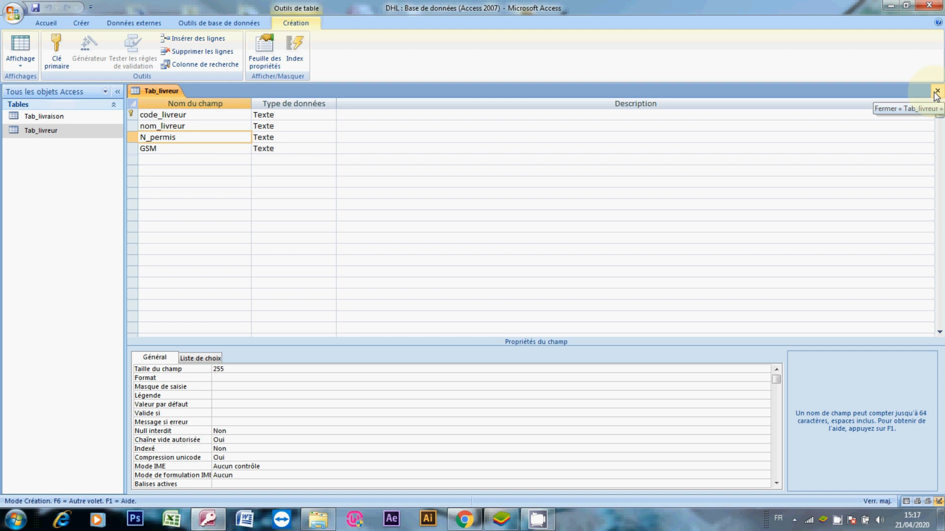
left_click(937, 92)
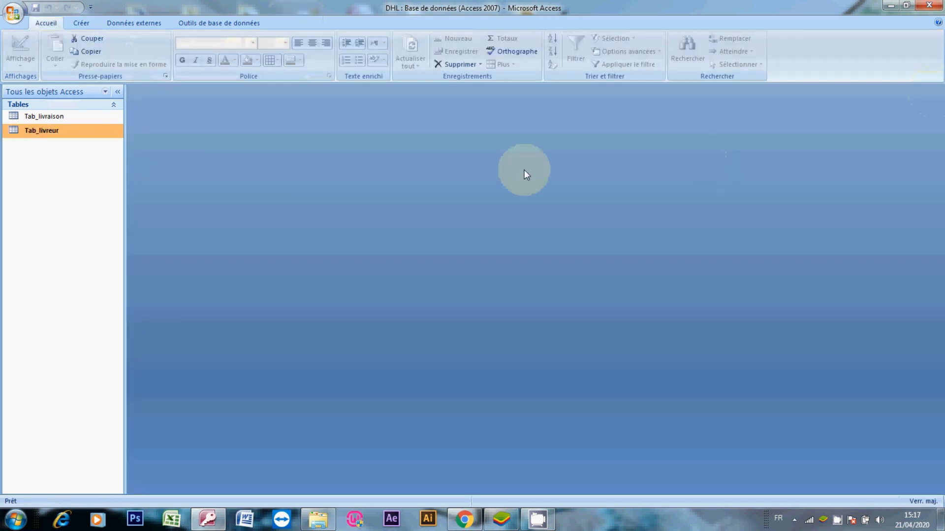
Step: Start the first record of Tab_livraison with delivery number 1, leave its other fields empty, and close the table
double_click(88, 118)
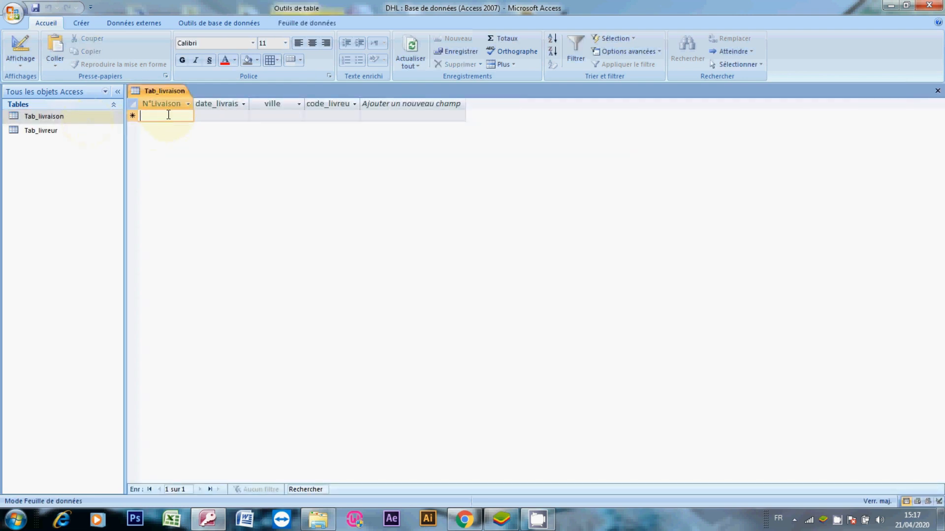
type("1")
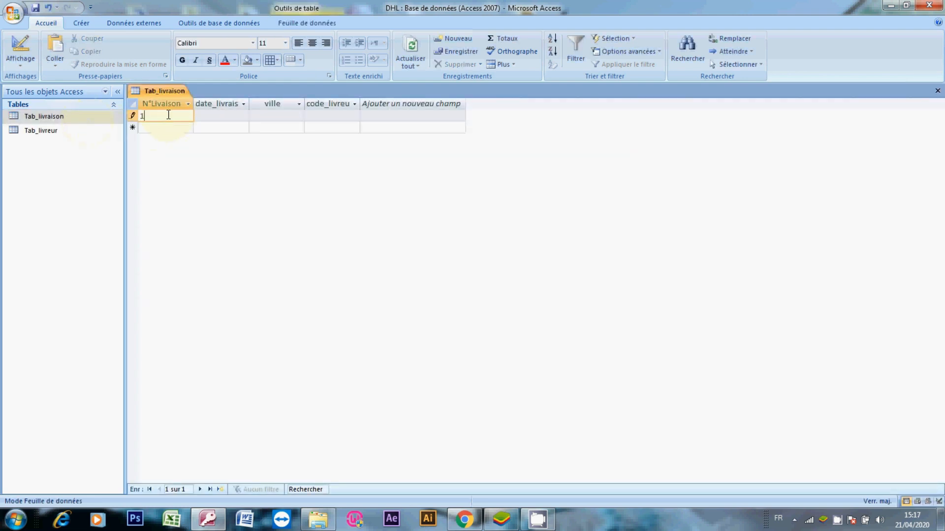
left_click(220, 116)
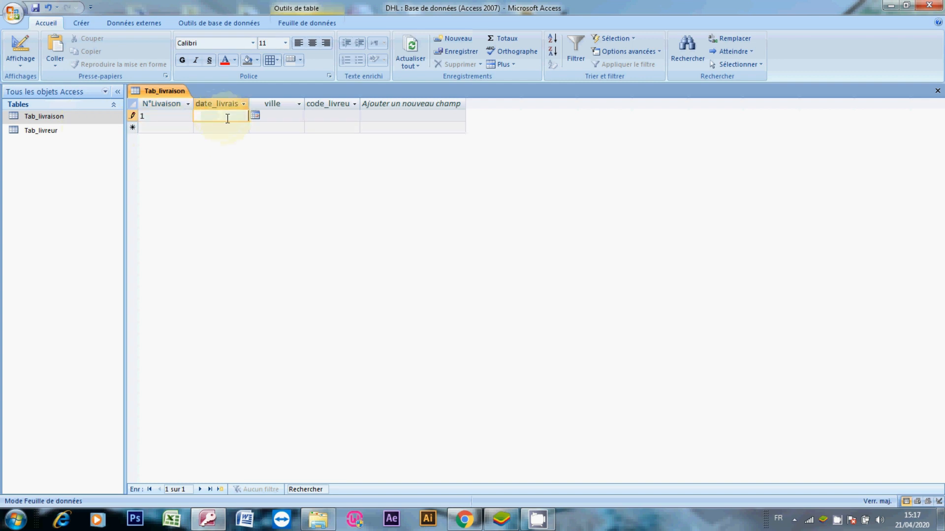
left_click(937, 92)
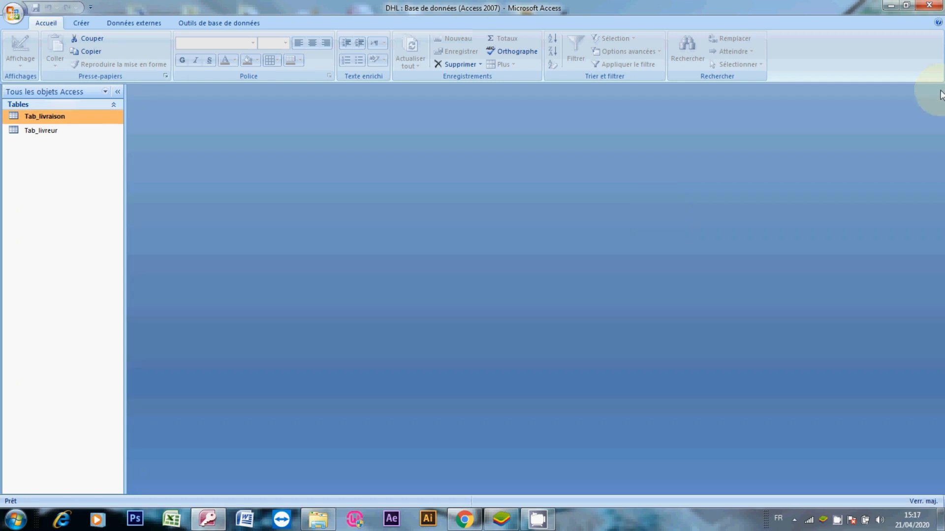
Step: Open Tab_livreur and add a record with code_livreur 1, the delivery person's name, permit number and GSM number
left_click(46, 131)
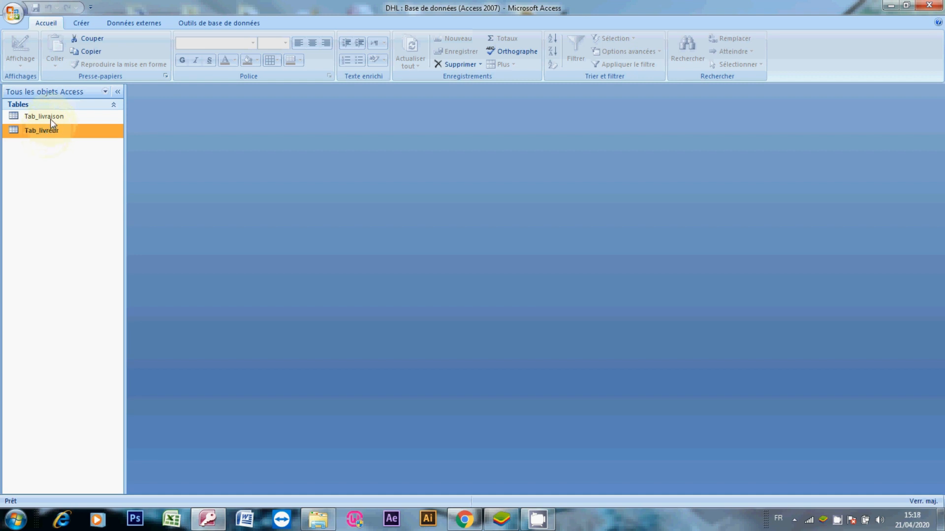
double_click(52, 132)
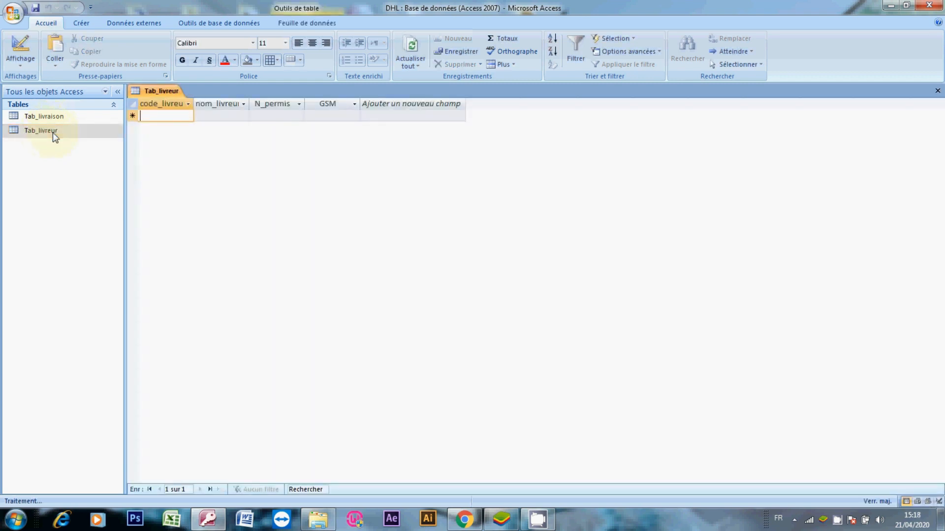
type("1")
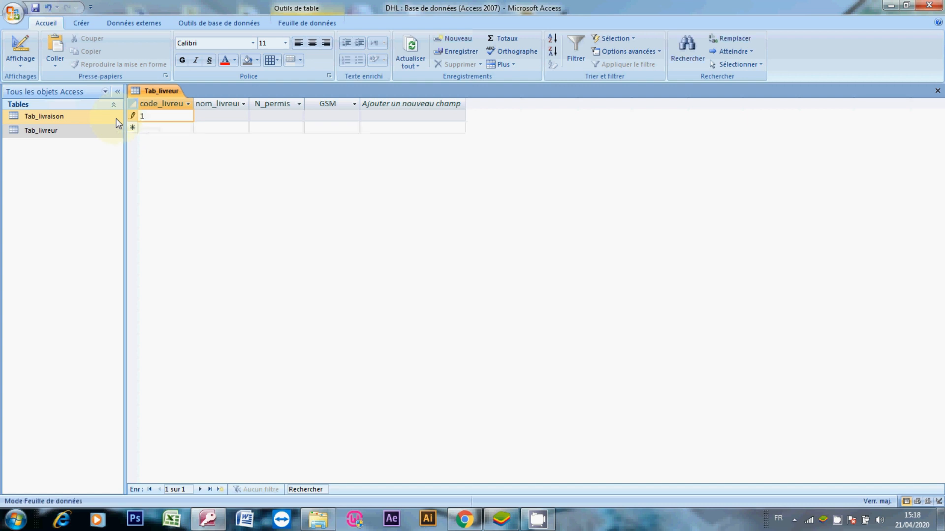
key("Tab")
type("ALI")
left_click(263, 117)
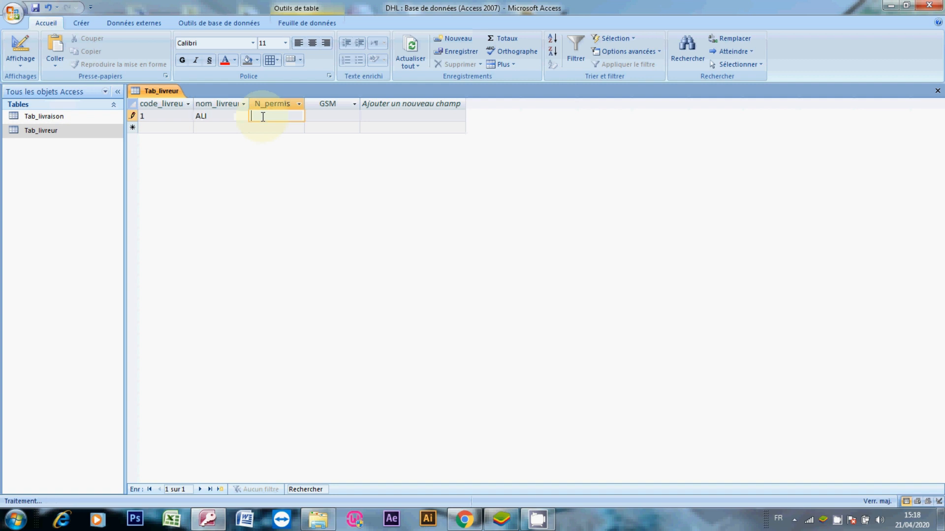
type("123")
left_click(308, 115)
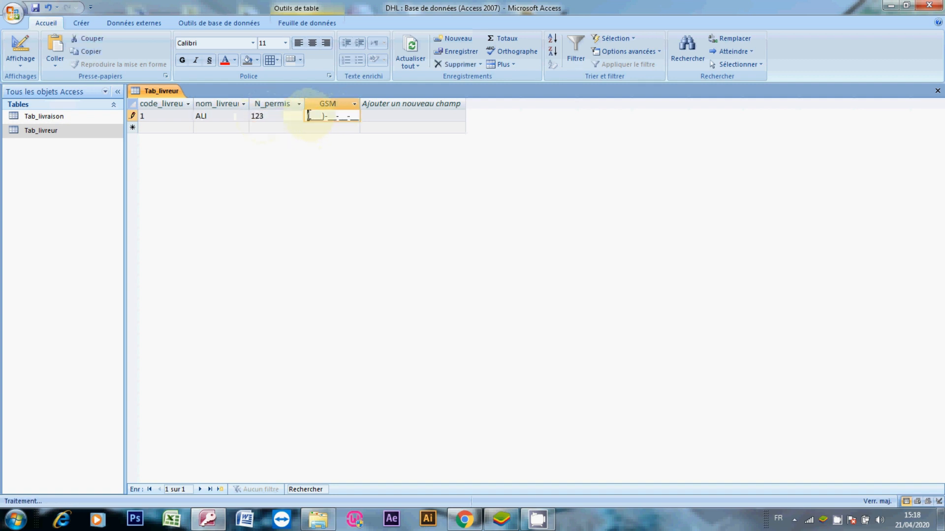
type("0")
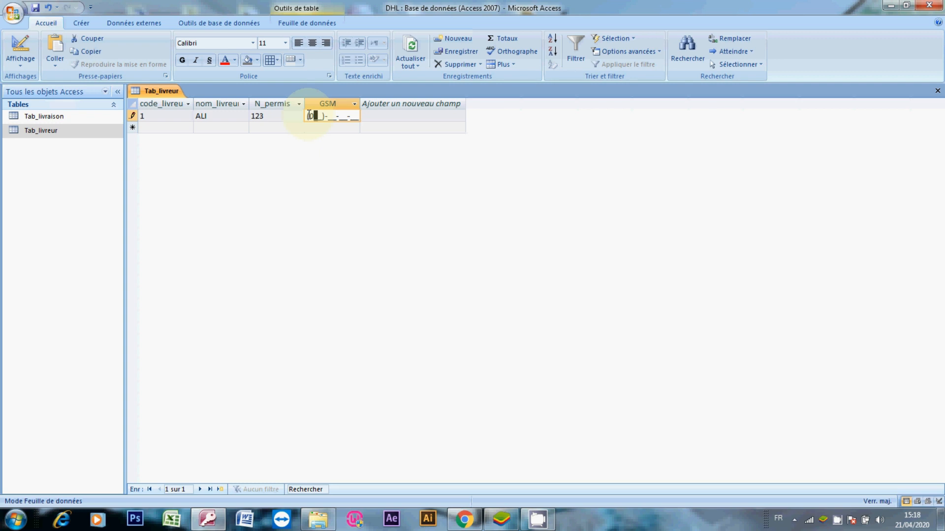
type("00)-00-00-00")
Step: Add a second Tab_livreur record with code_livreur 2, the delivery person's name, permit number and GSM number
left_click(169, 127)
type("2")
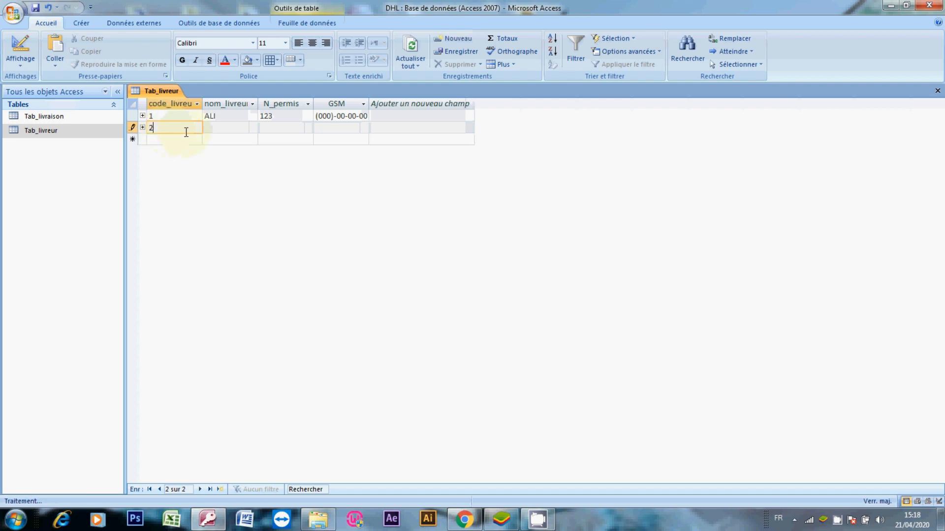
left_click(216, 127)
type("OMAR")
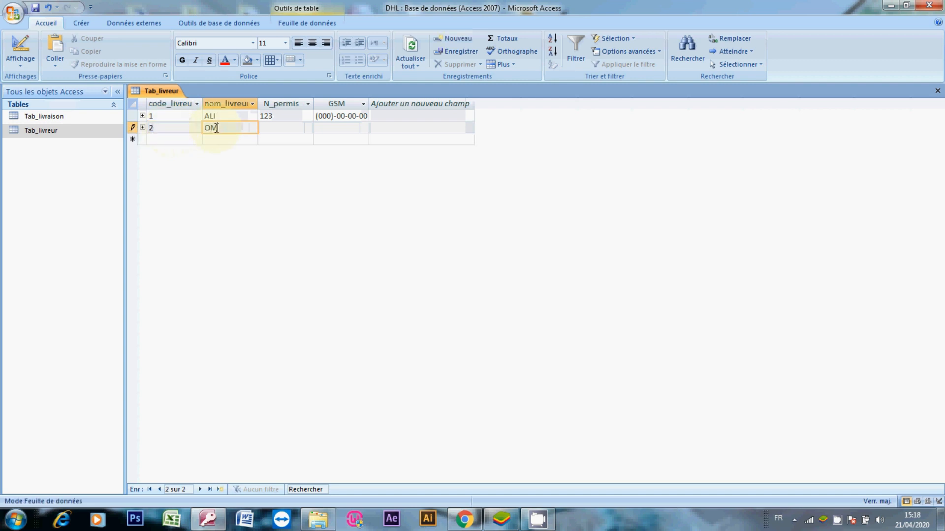
left_click(272, 127)
type("345")
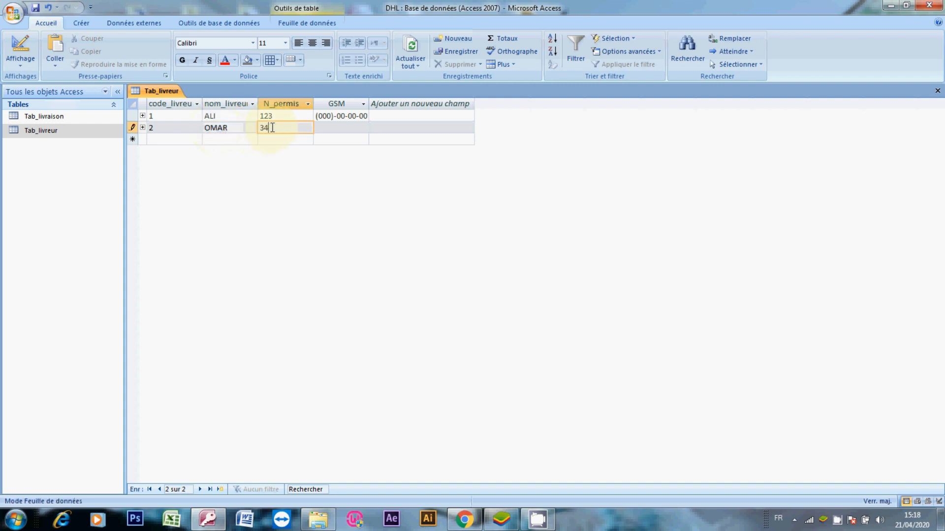
left_click(320, 128)
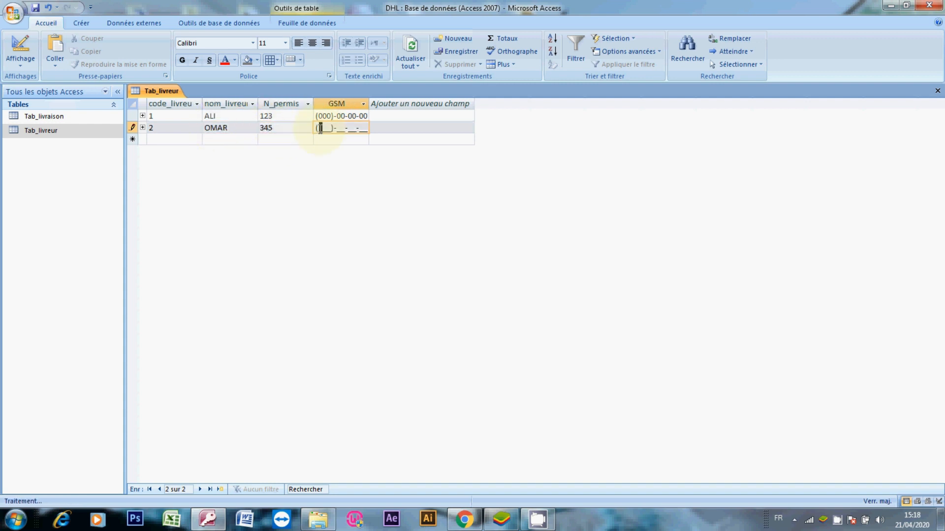
type("111)-11-1")
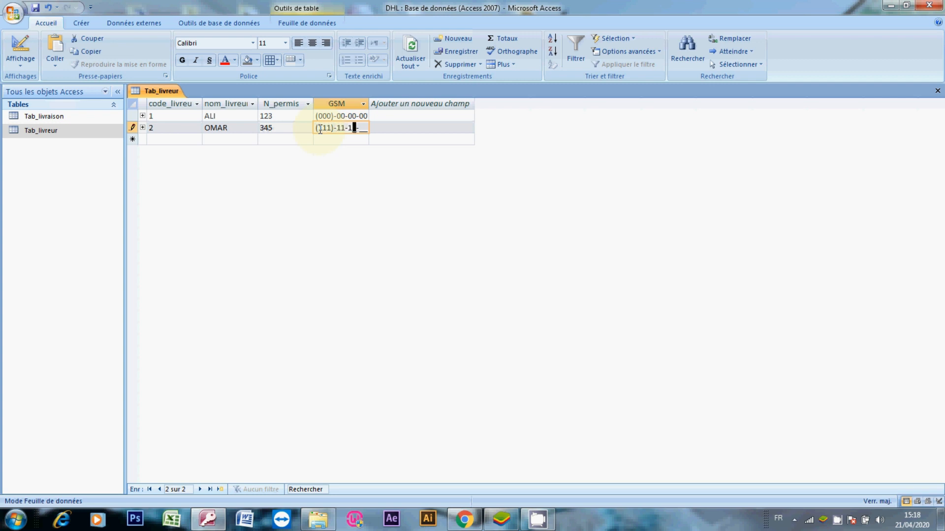
type("1-11")
key("Tab")
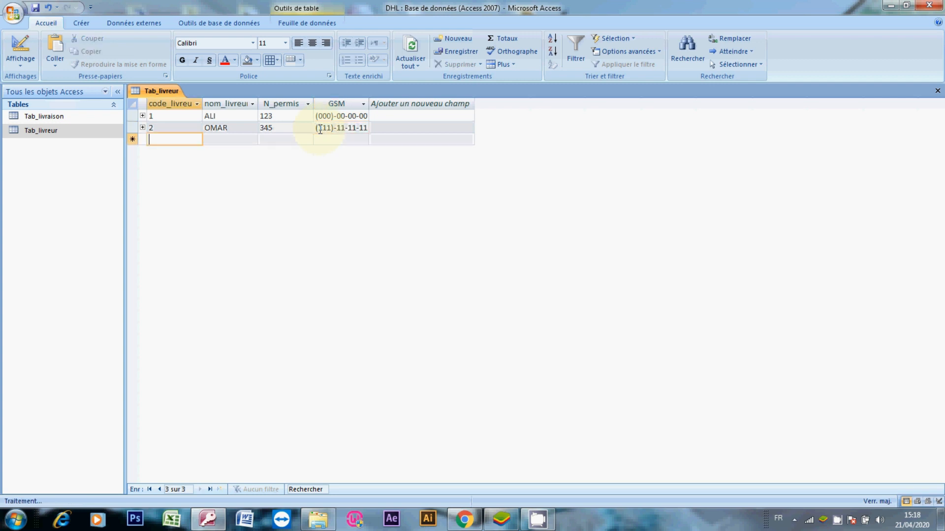
Step: Try to add a Tab_livreur record with code_livreur 3 and the person's name, permit and GSM numbers, and close the table without saving it
type("3")
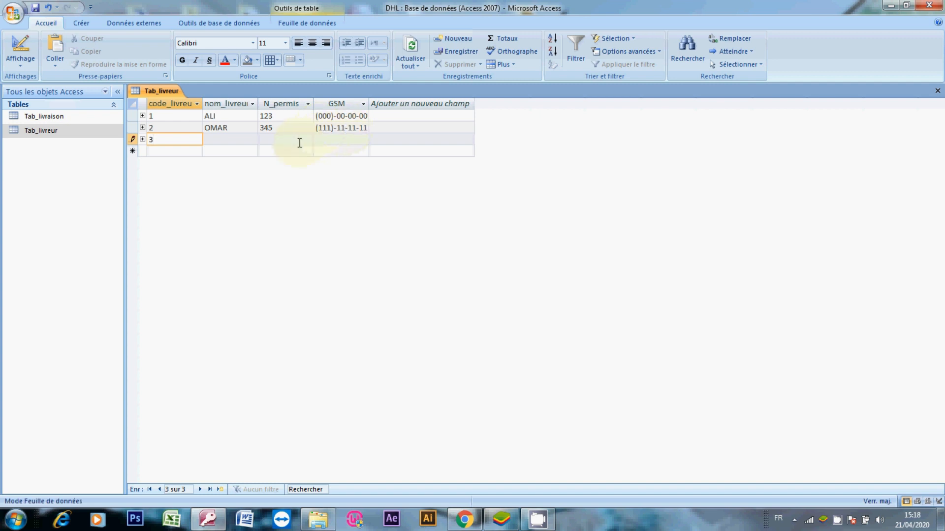
left_click(245, 138)
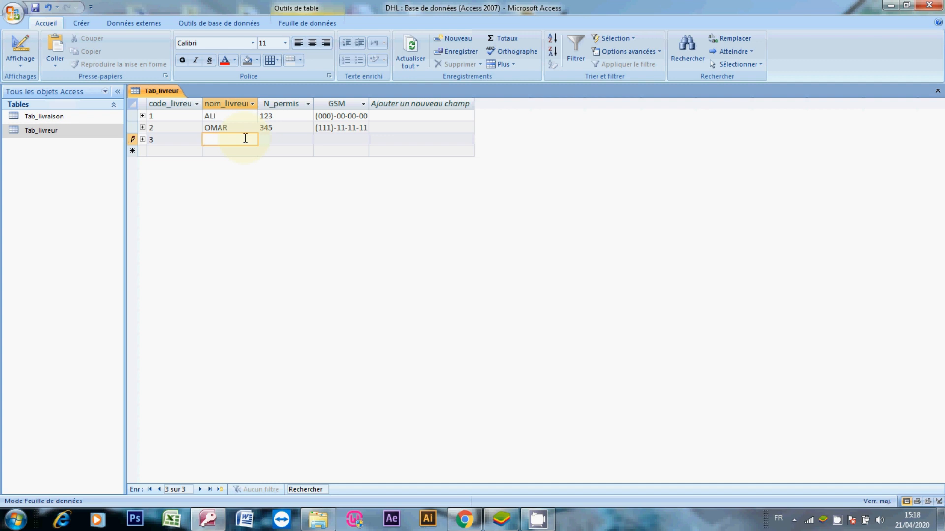
type("AHMED")
key("Tab")
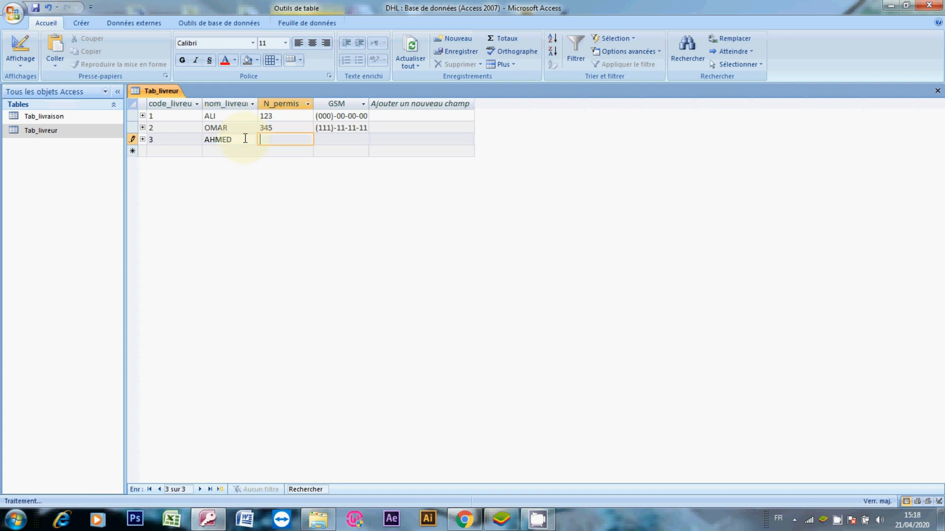
type("678")
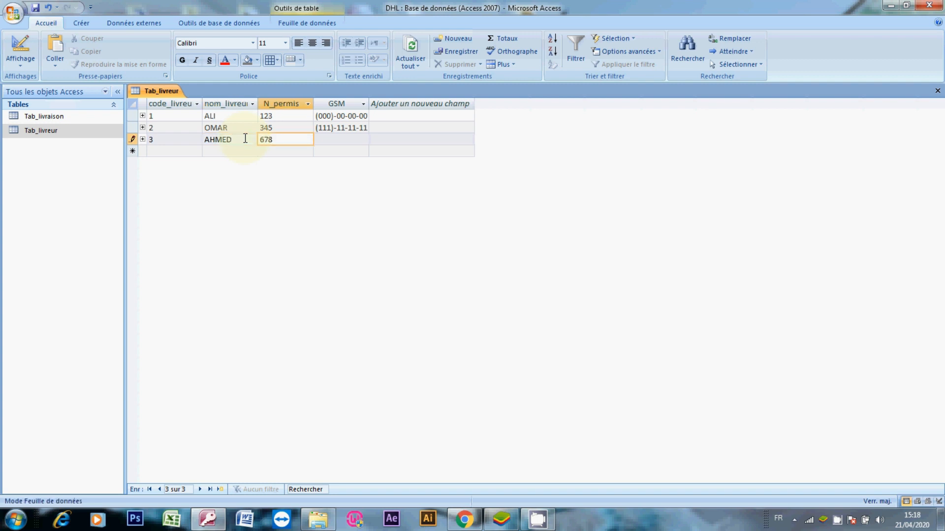
key("Tab")
type("222)-22-22-2")
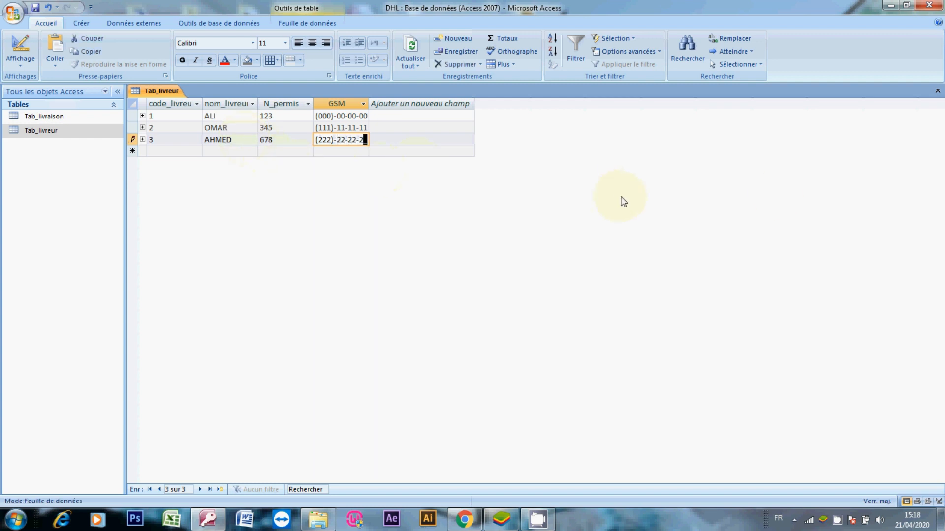
left_click(936, 93)
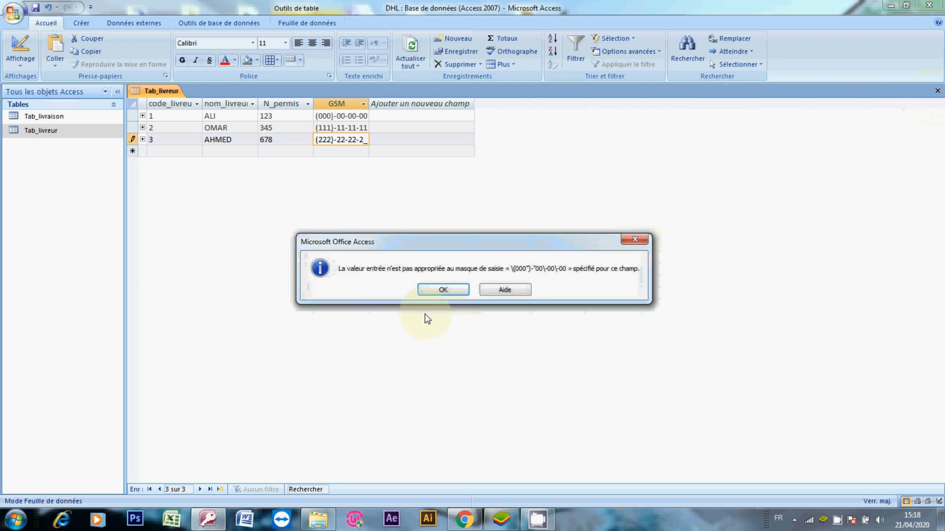
left_click(431, 290)
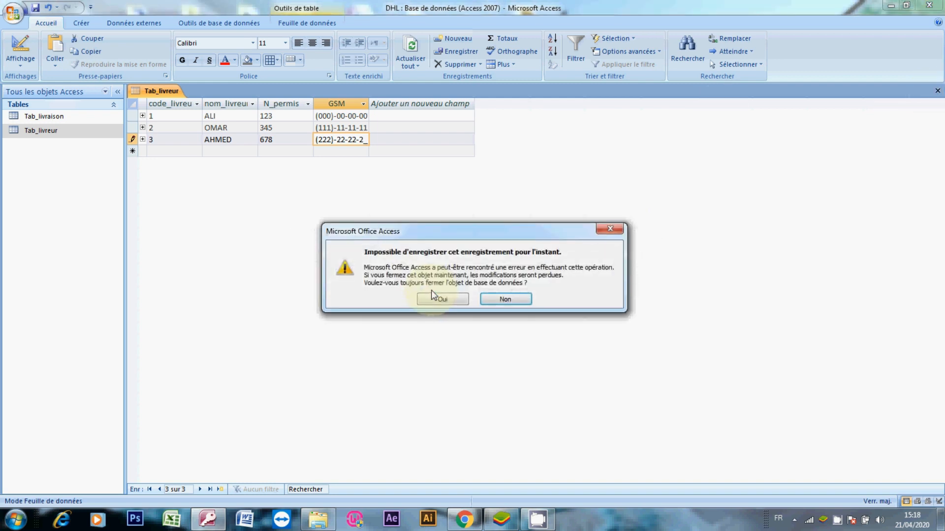
left_click(432, 299)
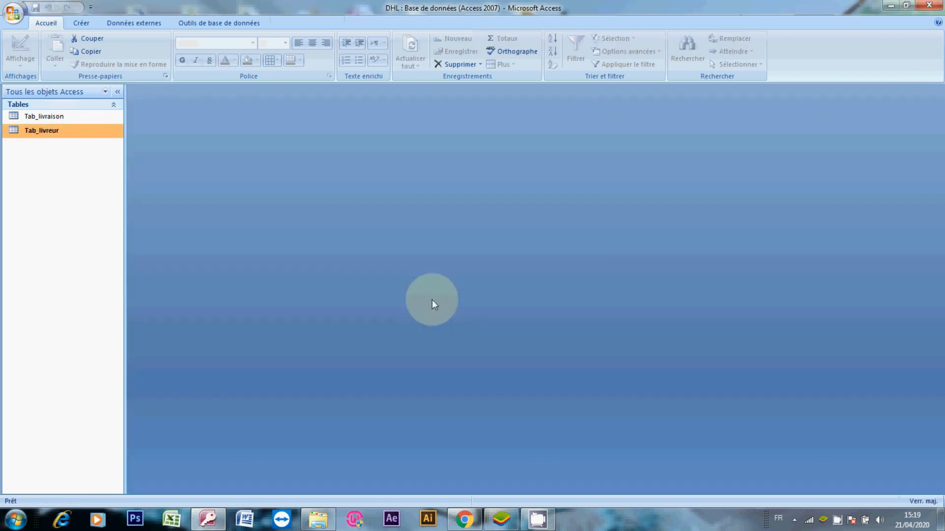
Step: Open Tab_livreur, add a record with code_livreur 3, the delivery person's name, permit number and GSM number, and close the table
double_click(62, 132)
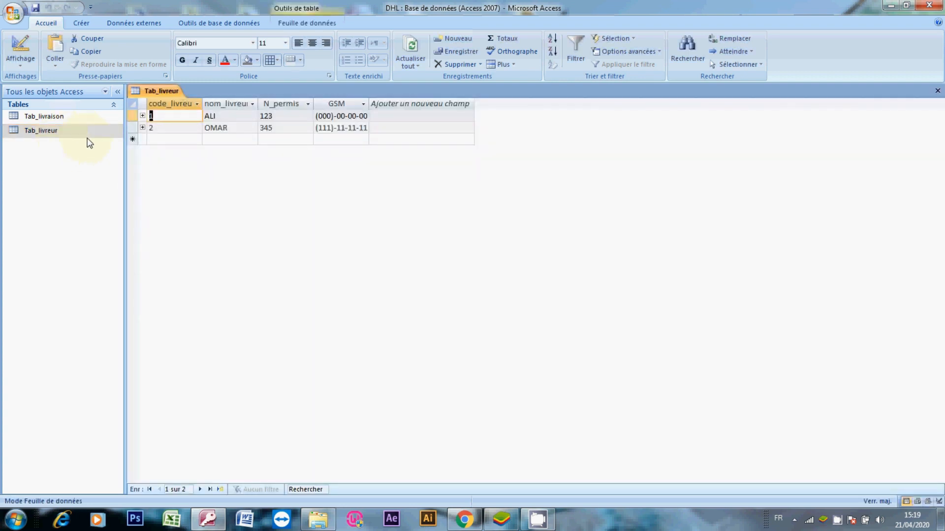
left_click(158, 140)
type("3")
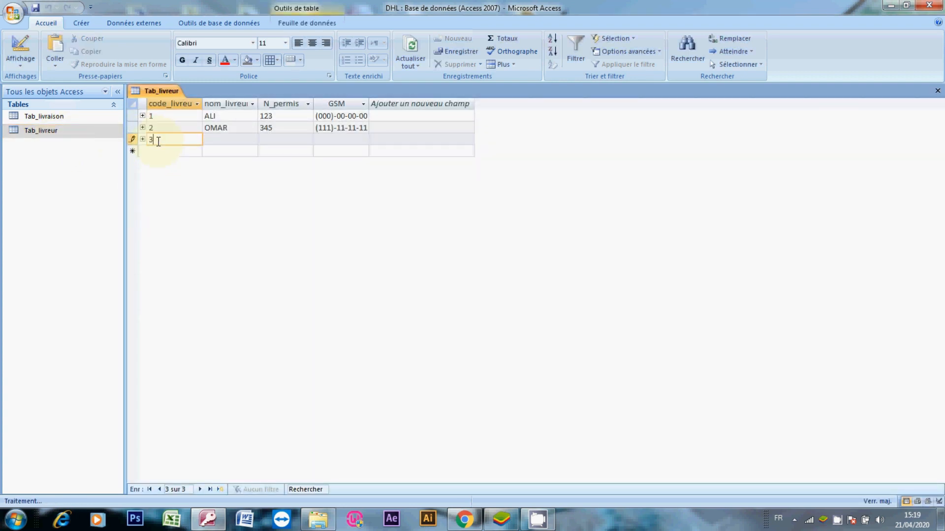
key("Tab")
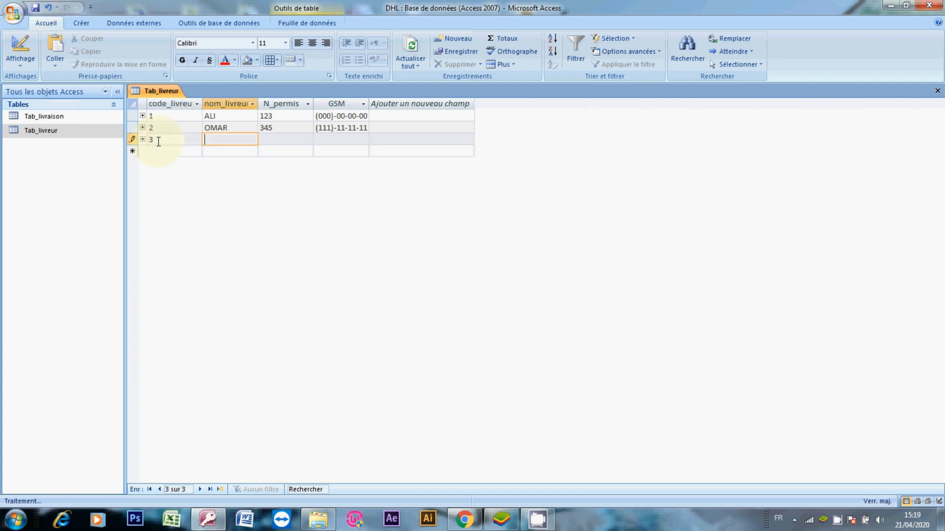
type("AHMED")
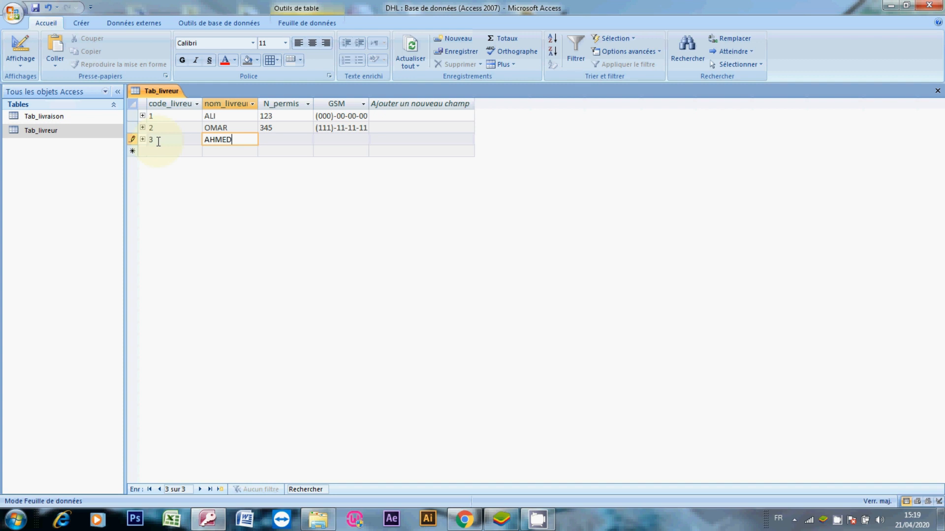
key("Tab")
type("678")
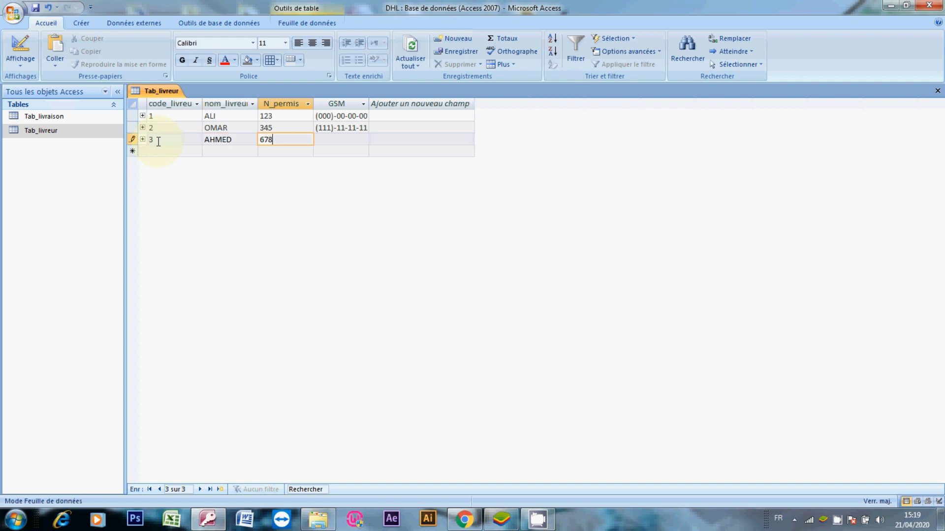
key("Tab")
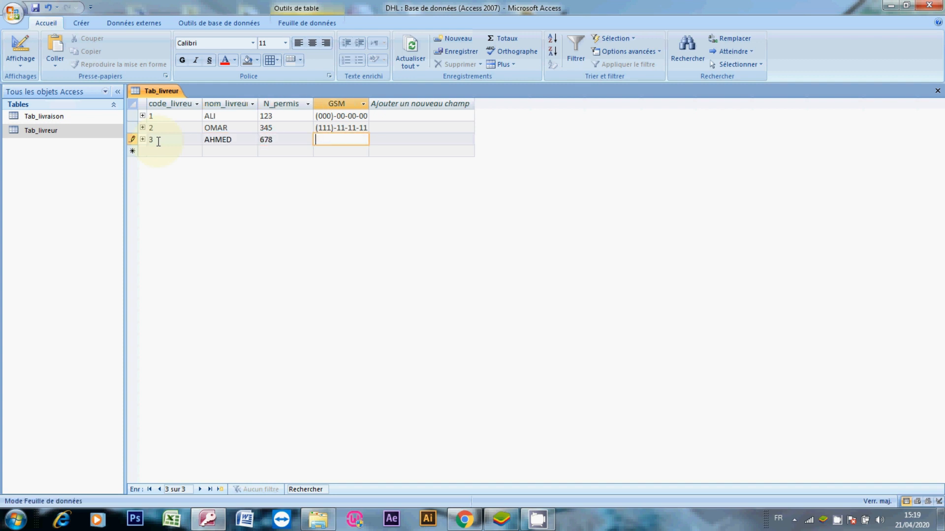
type("222)-2")
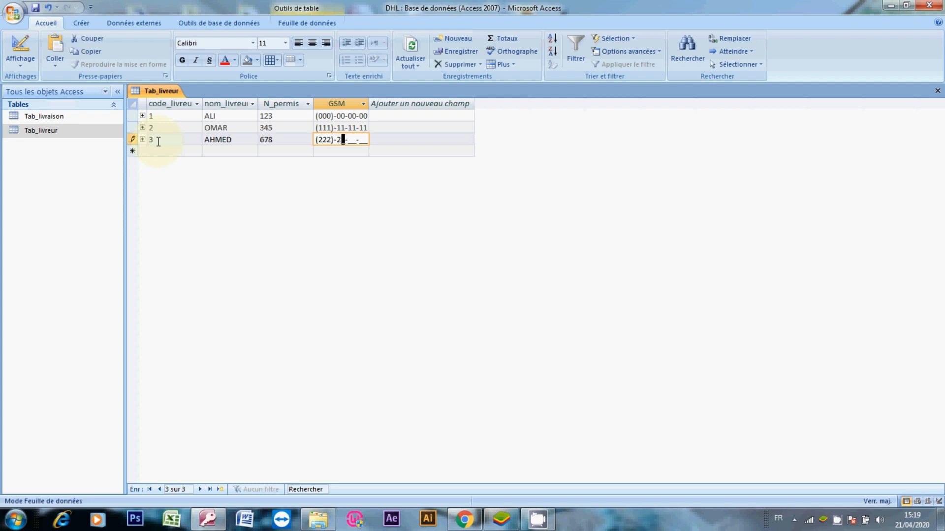
type("2-22-22")
key("Tab")
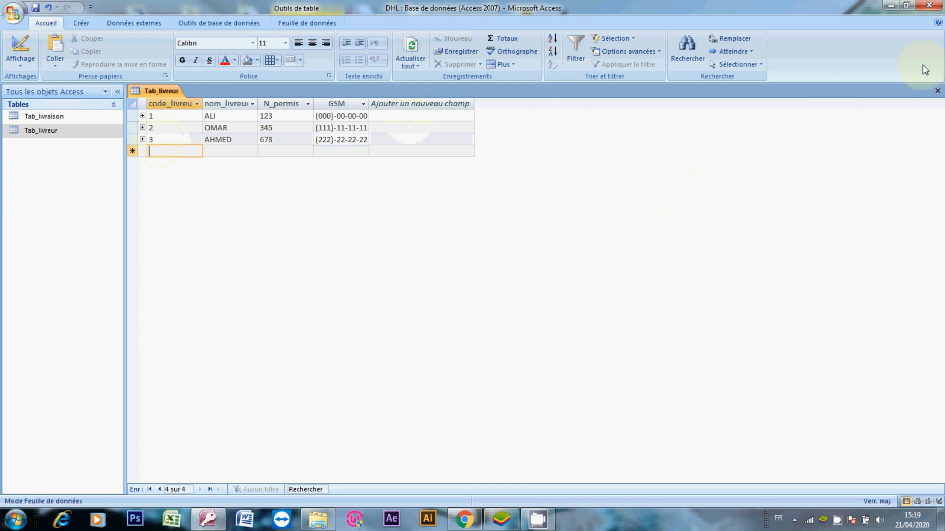
left_click(938, 90)
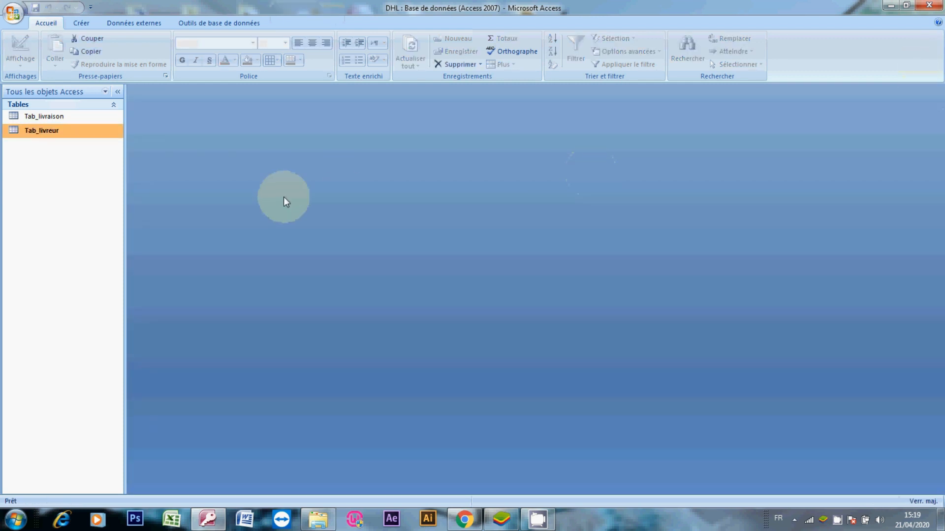
Step: Open Tab_livraison and complete delivery number 1 with date 02/04/2020, ville CASA and code_livreur 3
double_click(78, 117)
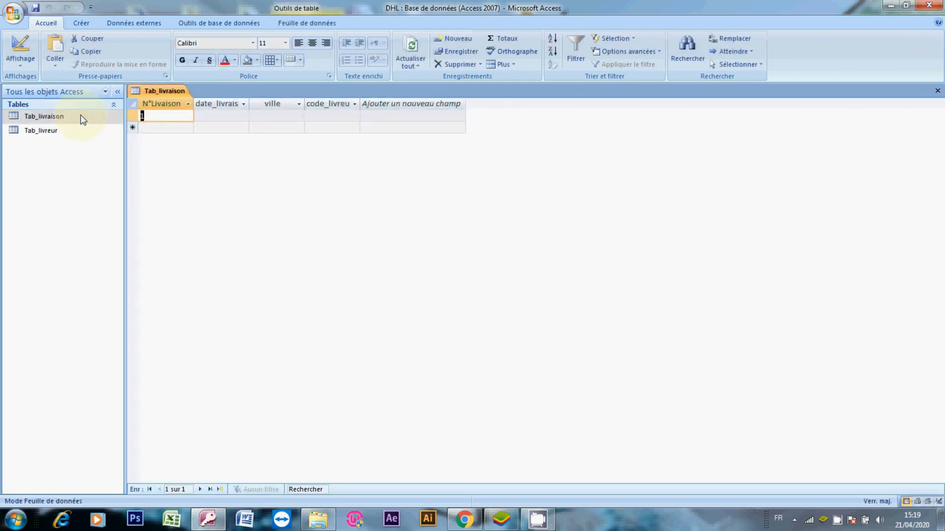
left_click(213, 116)
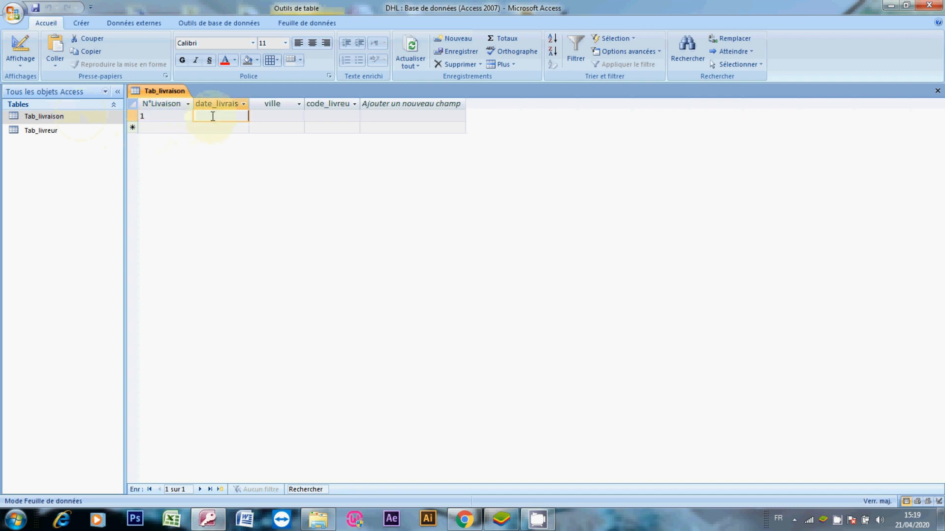
left_click(255, 115)
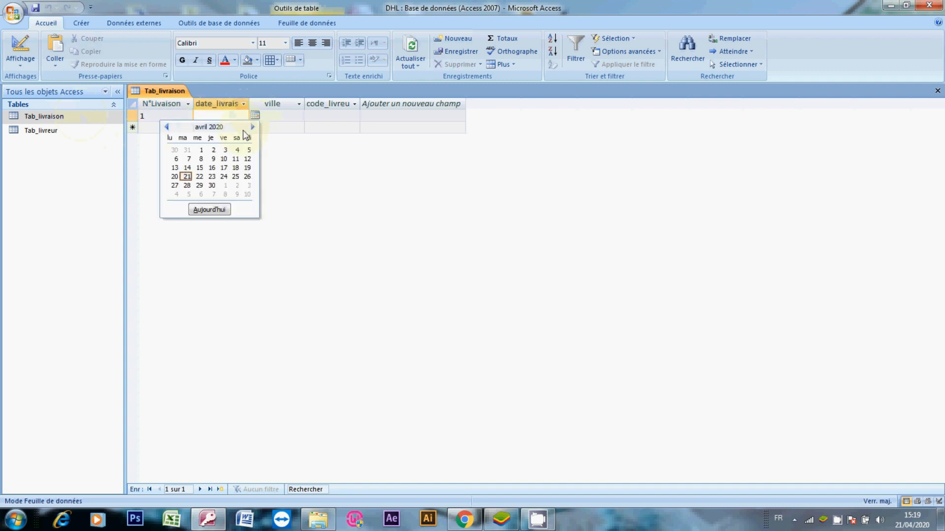
left_click(213, 150)
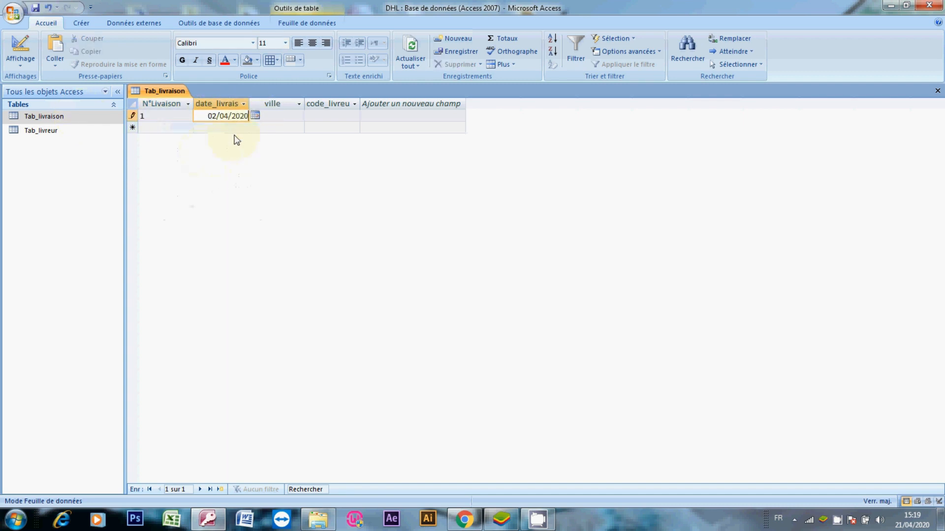
left_click(281, 114)
type("CASA")
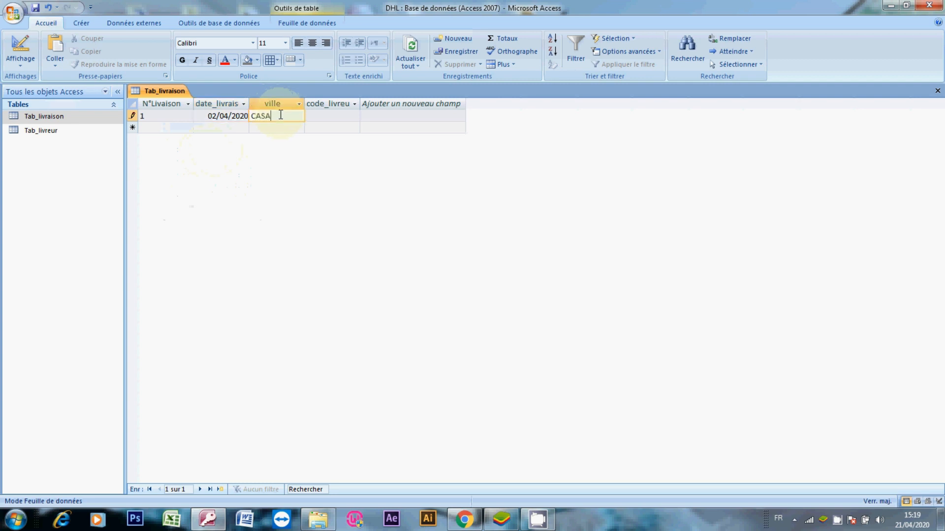
key("Tab")
type("1")
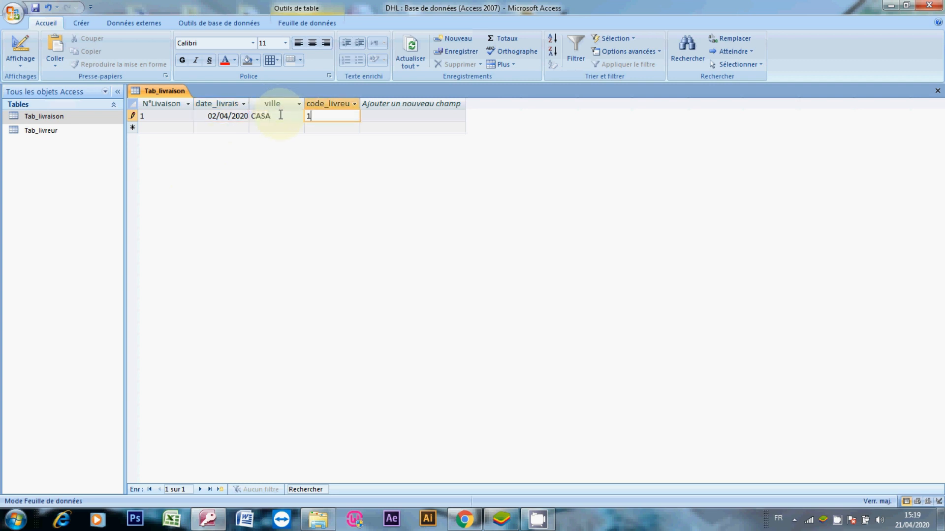
key("BackSpace")
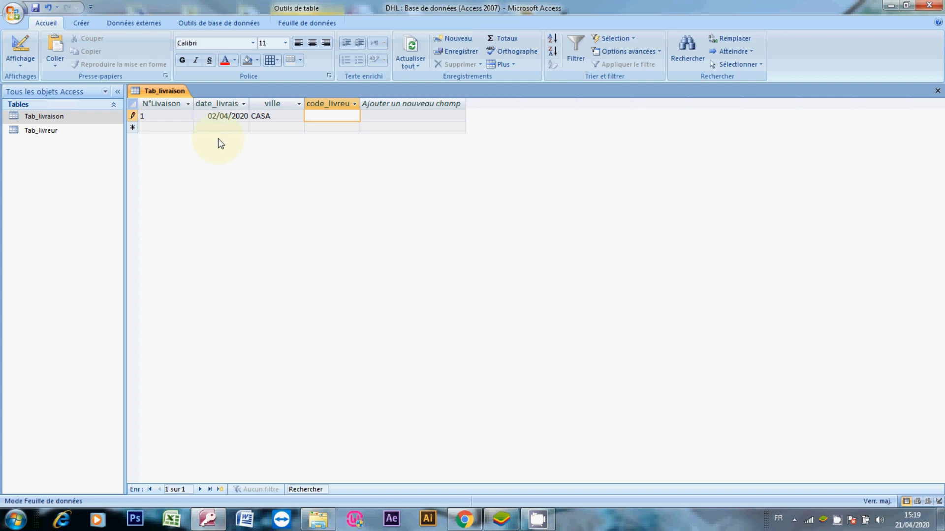
type("3")
Step: Add delivery number 2 to Tab_livraison with date 02/04/2020, ville RABAT and code_livreur 1
left_click(190, 129)
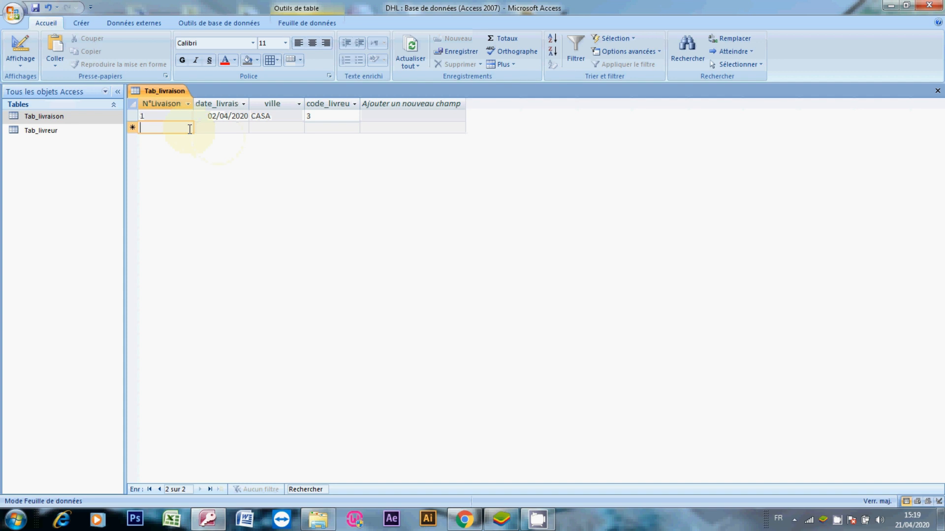
type("2")
left_click(207, 130)
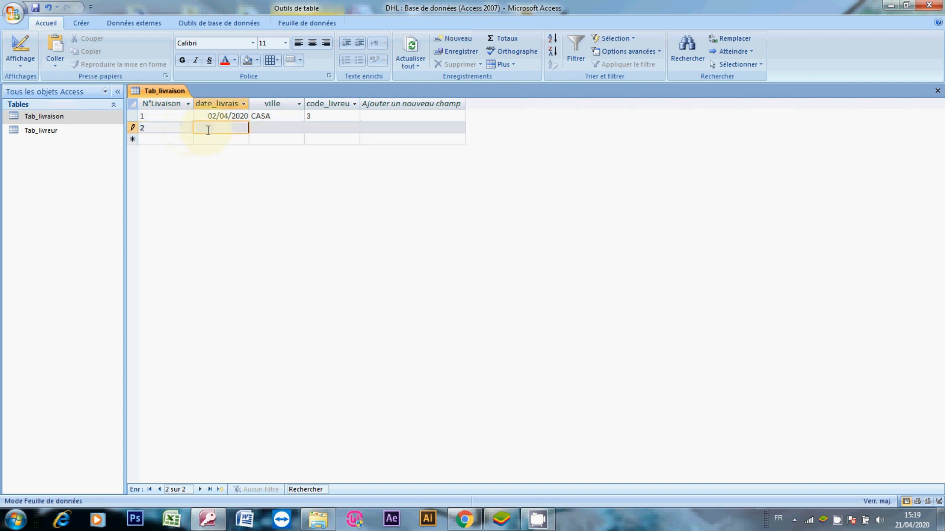
left_click(256, 128)
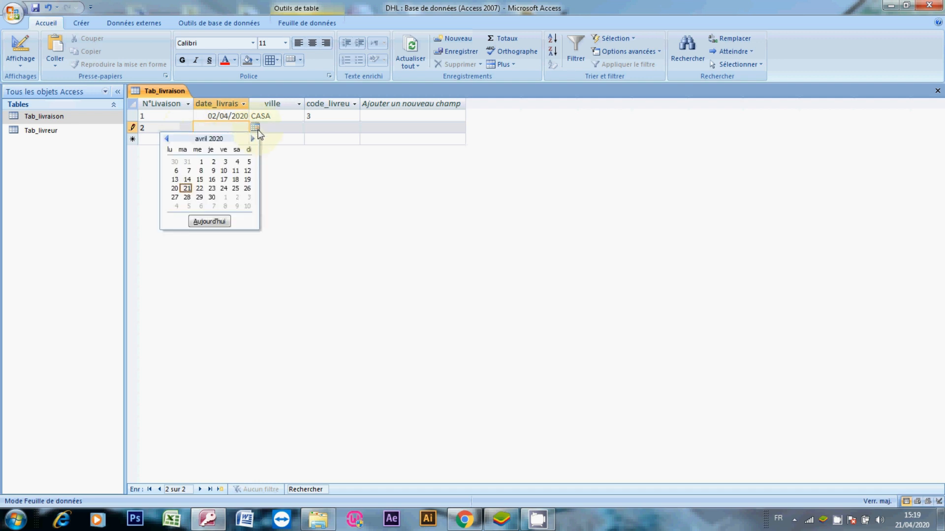
left_click(215, 164)
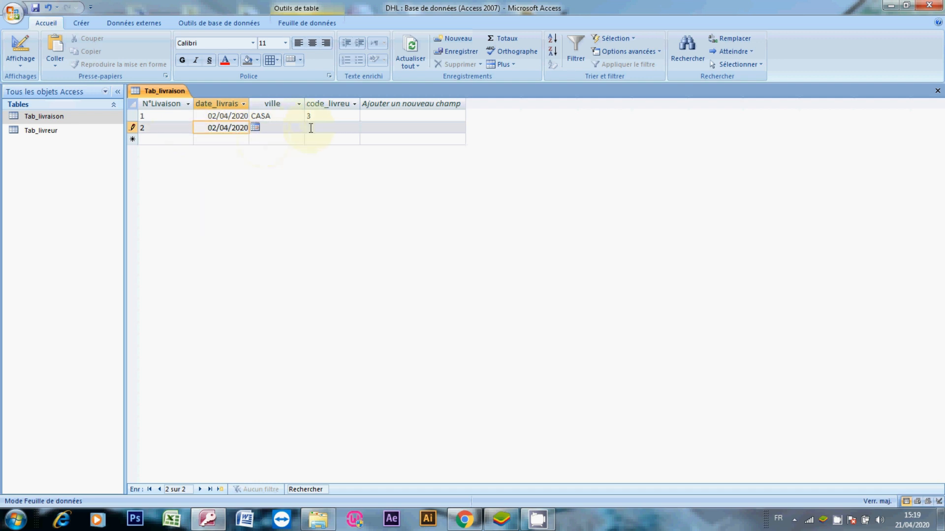
left_click(292, 130)
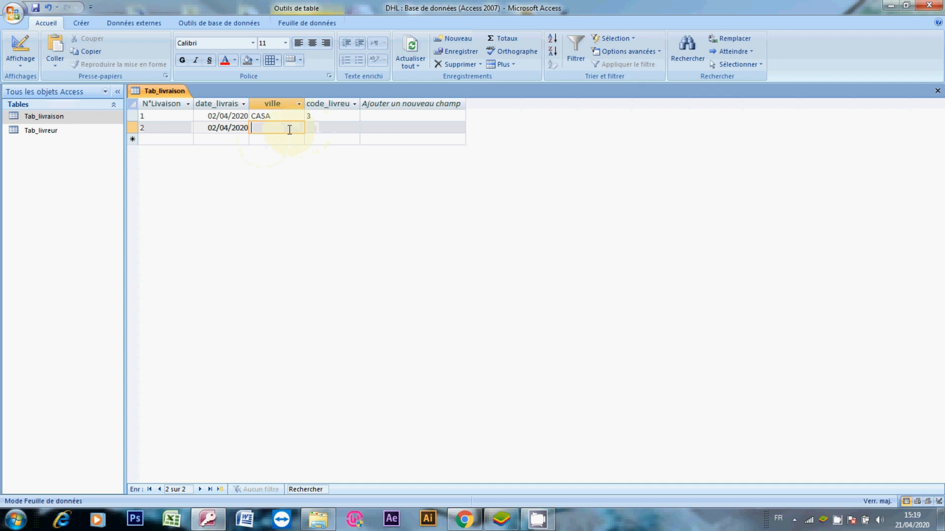
type("RABAT")
left_click(320, 129)
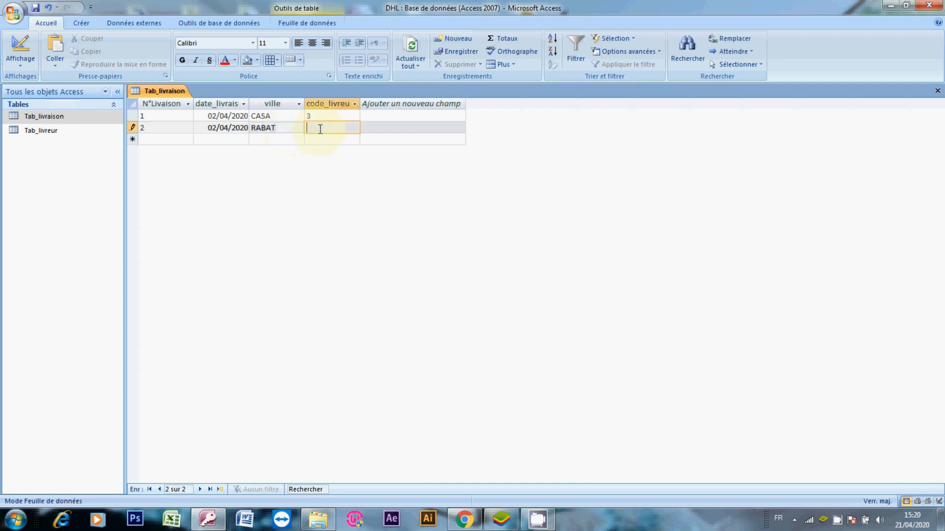
Step: Add delivery number 3 to Tab_livraison with date 04/04/2020, ville CASA and code_livreur 3
left_click(147, 144)
type("3")
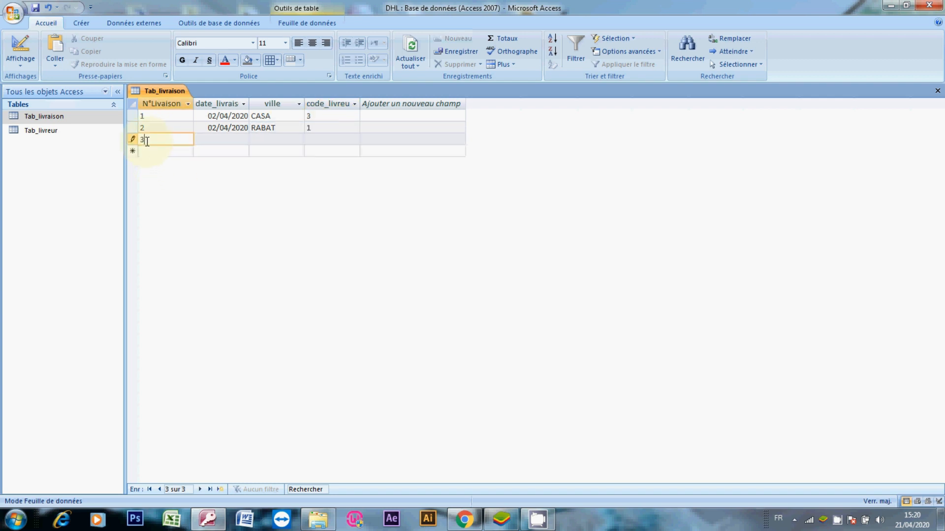
left_click(219, 139)
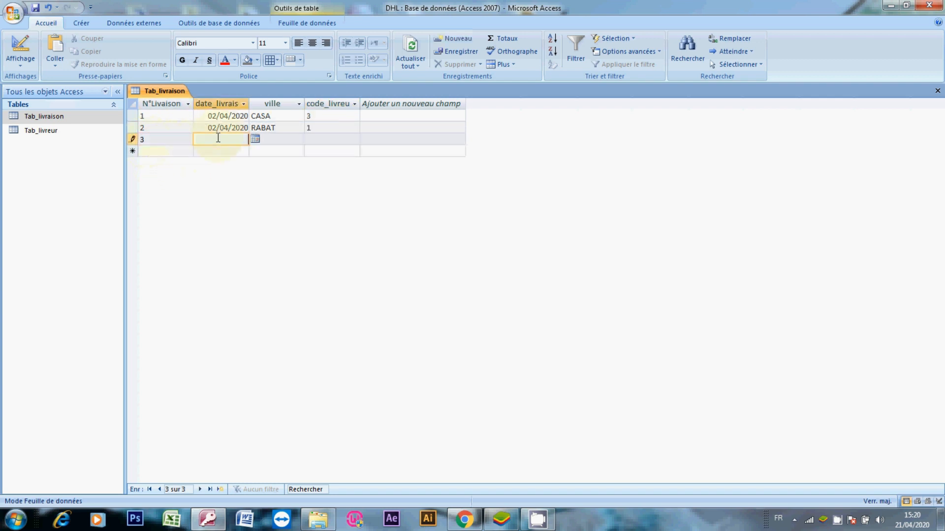
left_click(257, 141)
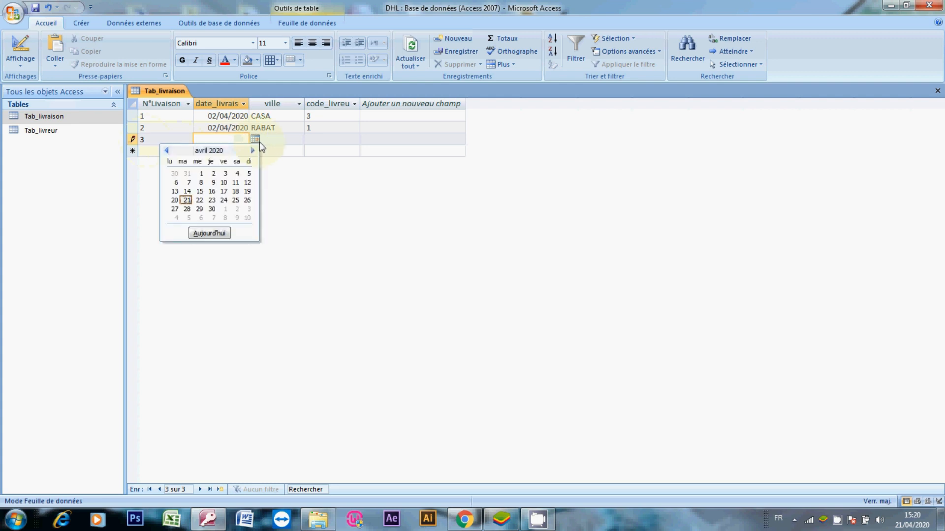
left_click(230, 172)
left_click(284, 143)
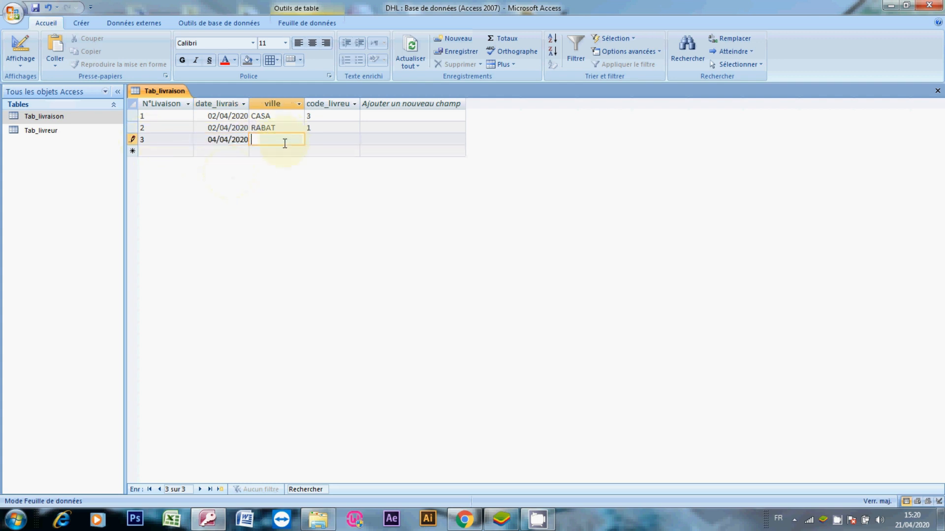
type("CASA")
key("Tab")
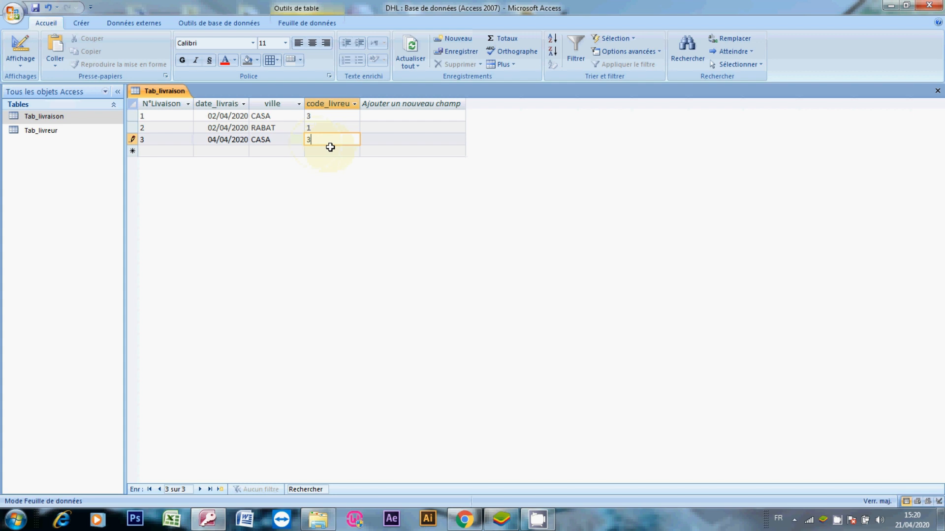
key("Tab")
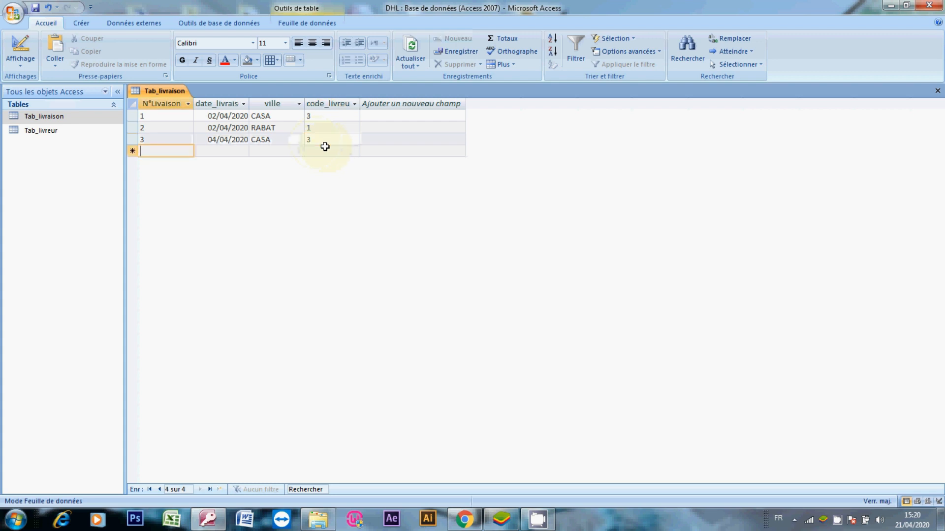
Step: Add delivery number 4 to Tab_livraison with date 05/04/2020, ville FES and code_livreur 2
type("4")
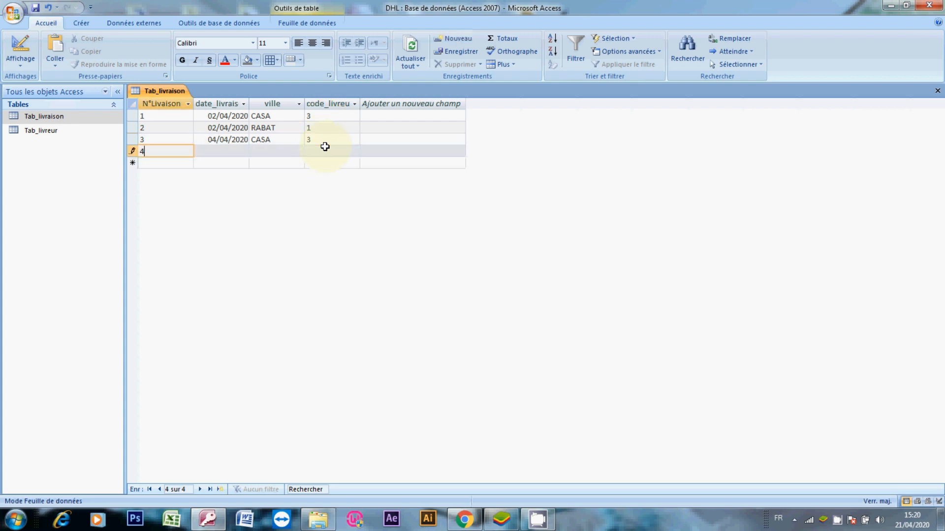
left_click(239, 150)
left_click(255, 150)
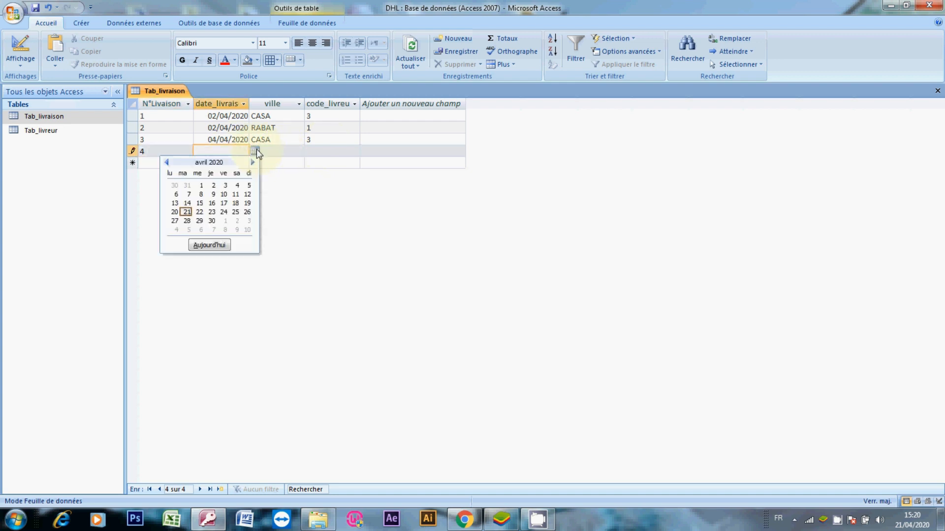
left_click(248, 185)
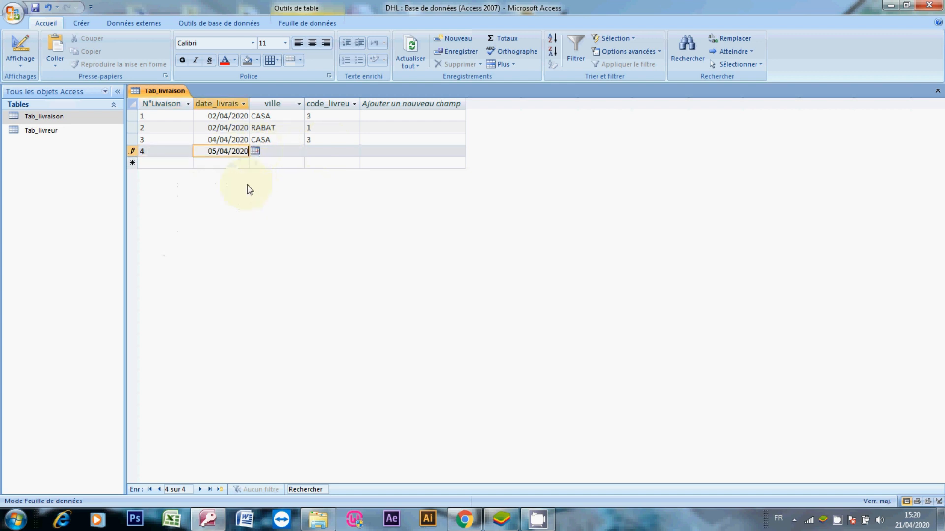
left_click(276, 150)
type("FES")
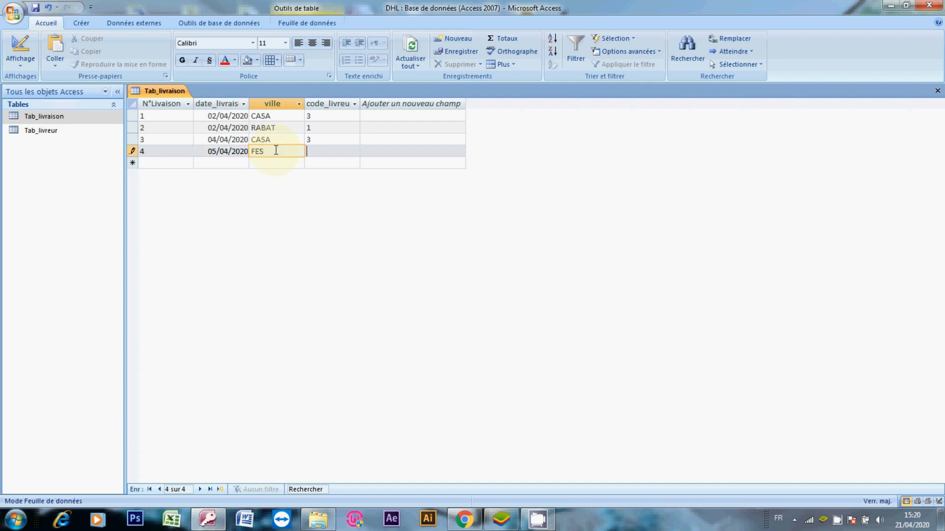
key("Tab")
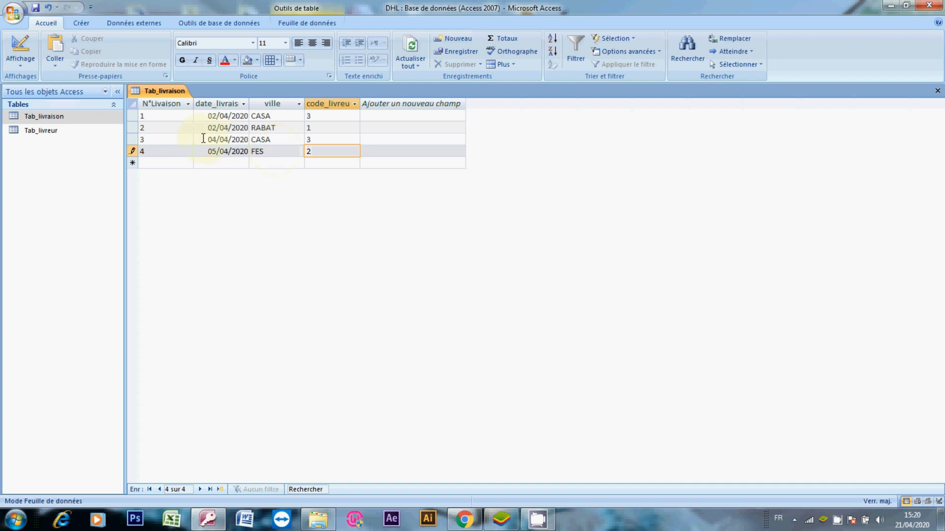
Step: Add delivery number 5 to Tab_livraison with date 05/04/2020, ville TANGER and code_livreur 1
left_click(179, 167)
type("5")
left_click(209, 162)
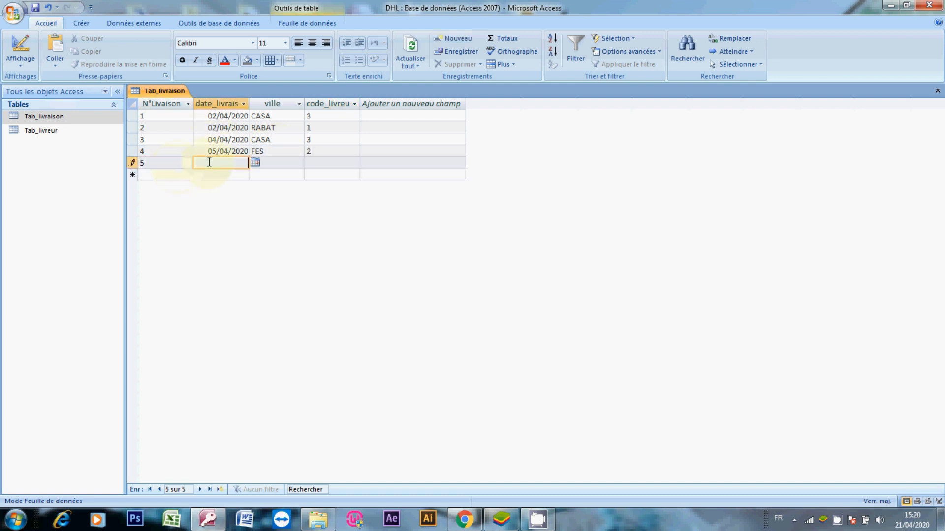
left_click(255, 163)
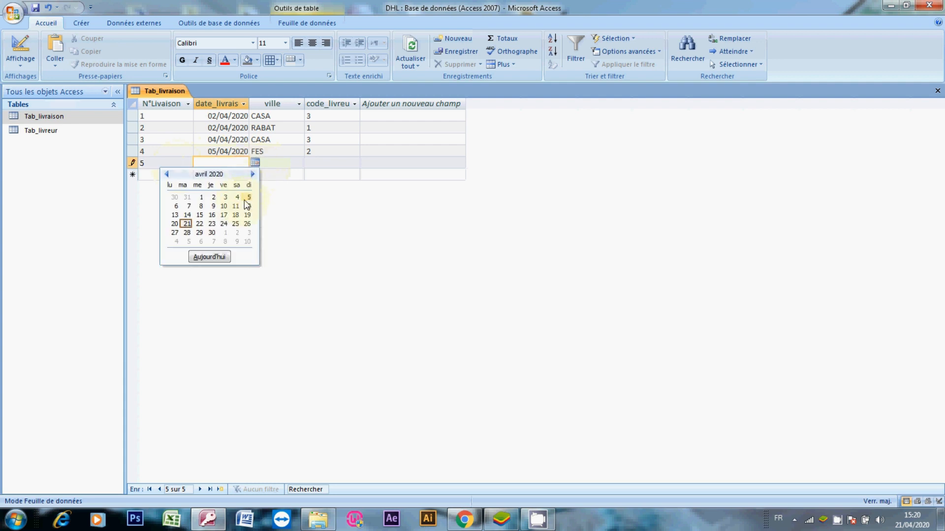
left_click(249, 196)
left_click(270, 161)
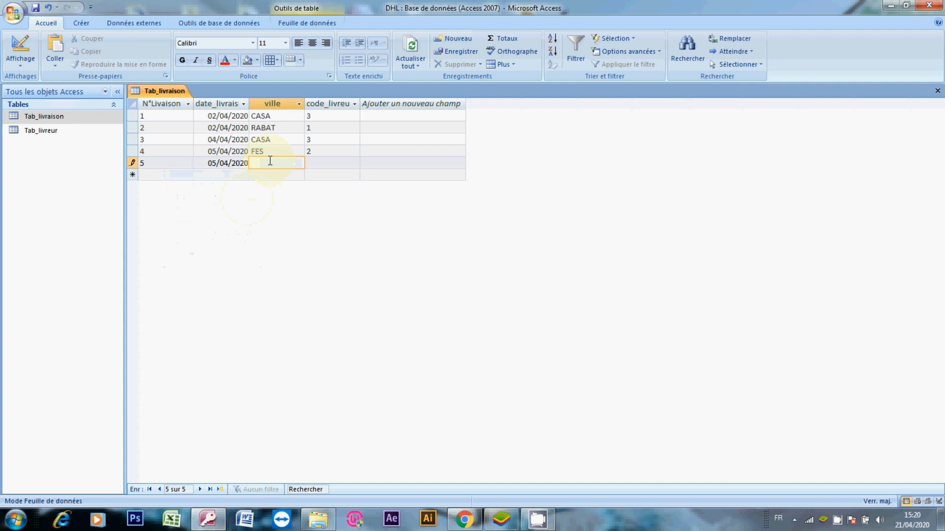
type("1")
type("ANGER")
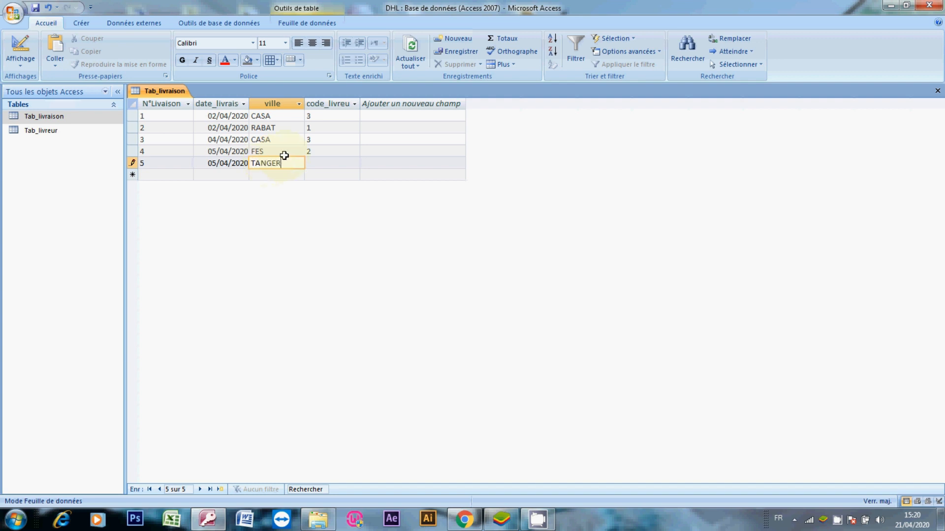
left_click(307, 162)
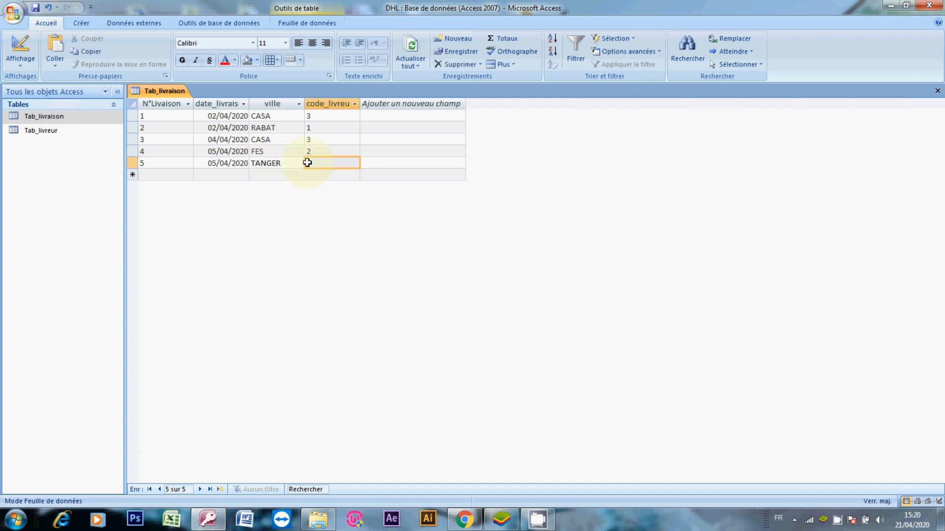
type("1")
key("Return")
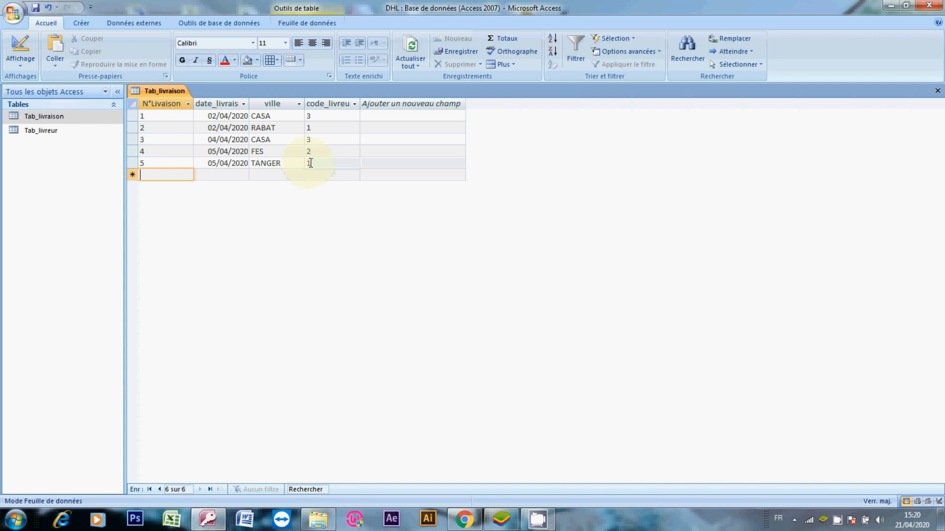
Step: Add delivery number 6 to Tab_livraison with date 08/04/2020, ville CASA and code_livreur 3
type("6")
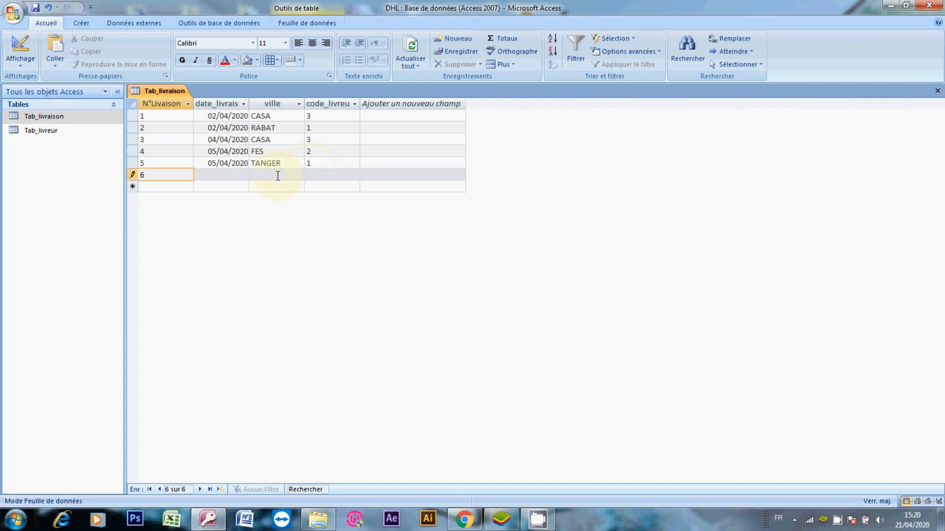
left_click(239, 170)
left_click(238, 174)
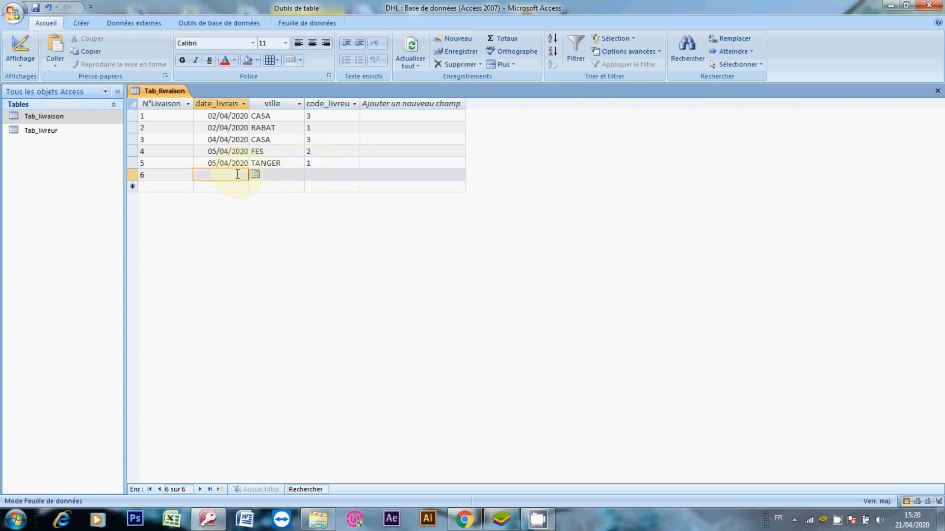
left_click(255, 174)
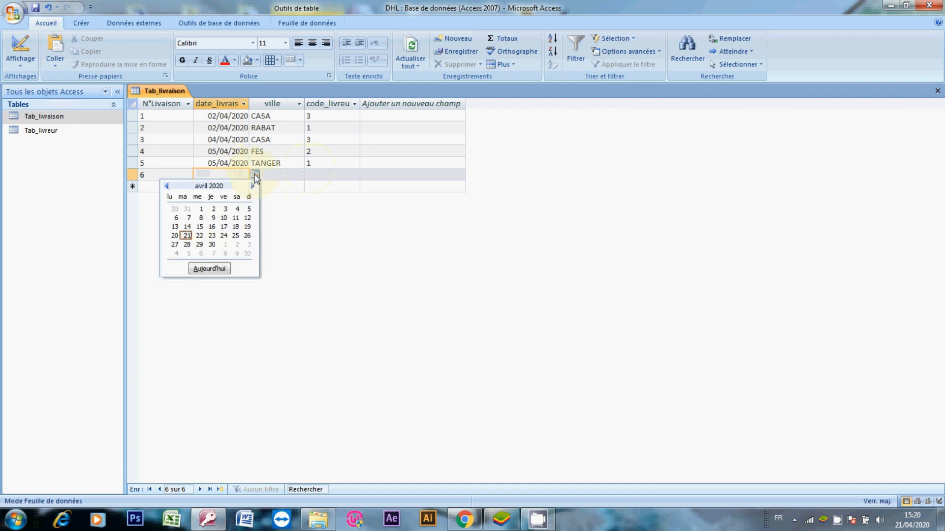
left_click(200, 218)
left_click(279, 176)
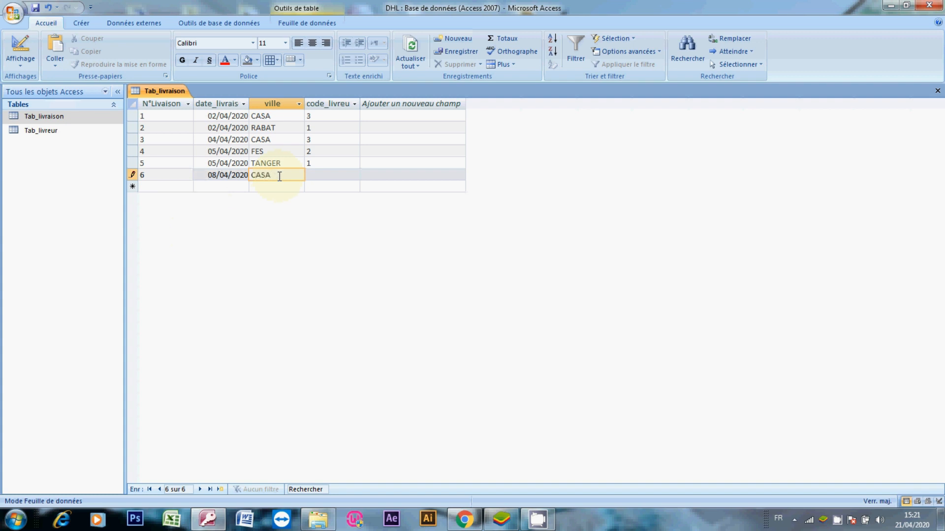
left_click(316, 178)
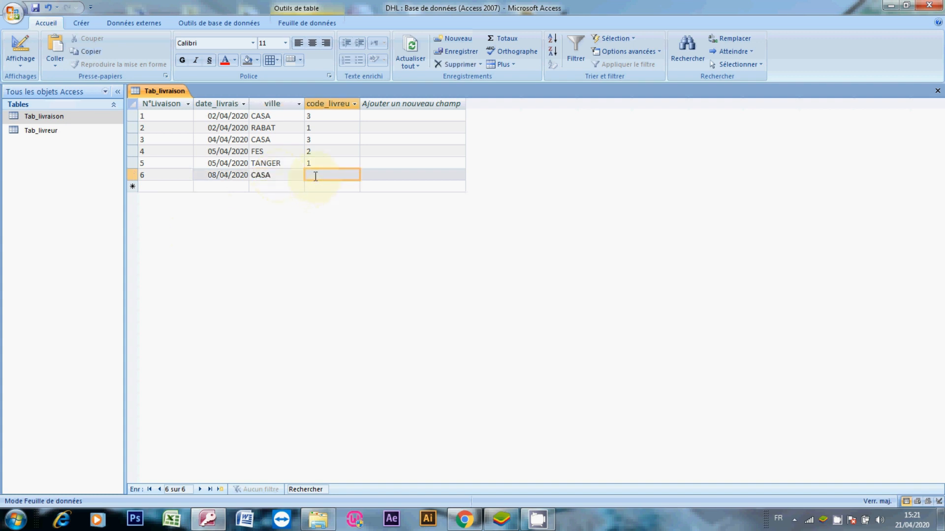
type("3")
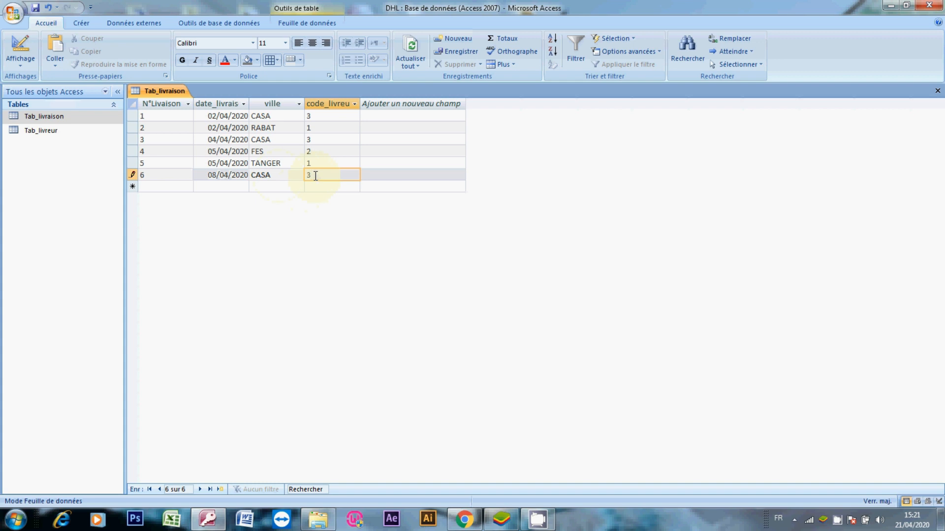
key("Return")
Step: Add delivery number 7 to Tab_livraison with date 09/04/2020, ville FES and code_livreur 2
type("7")
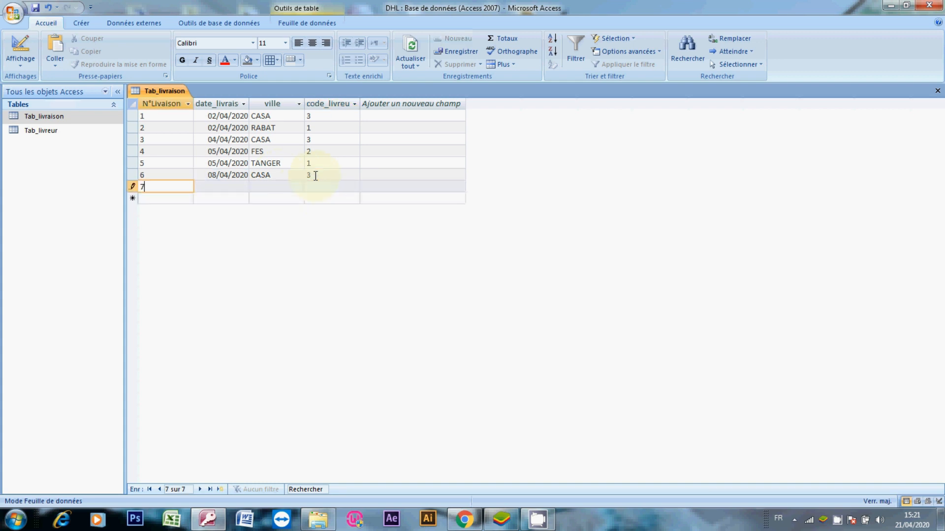
left_click(238, 186)
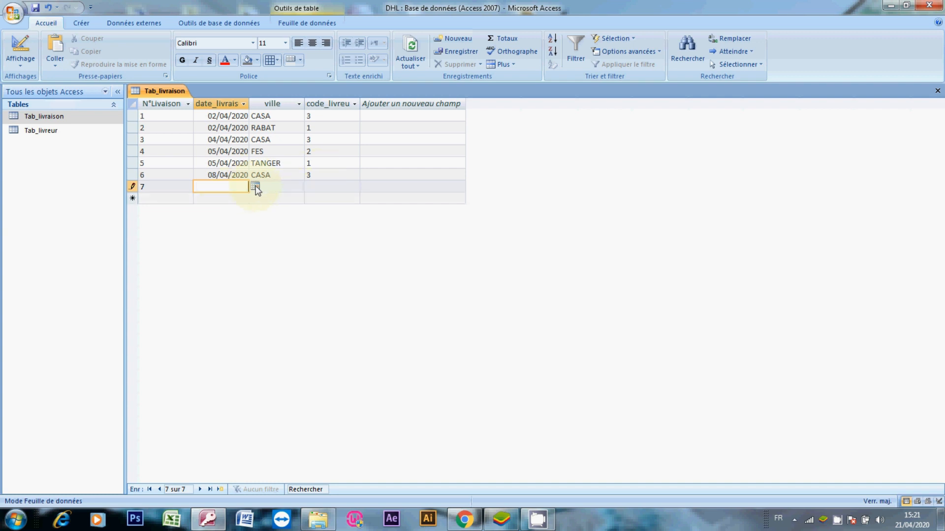
left_click(255, 186)
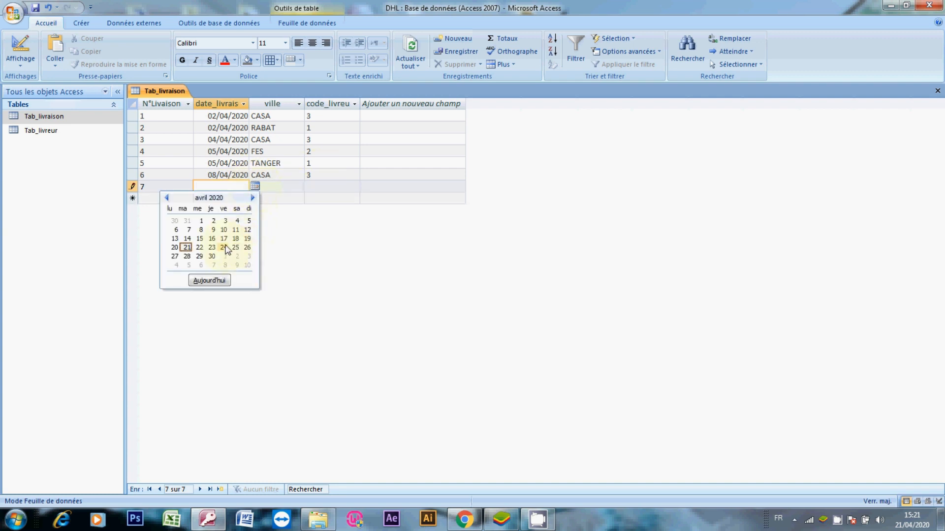
left_click(214, 231)
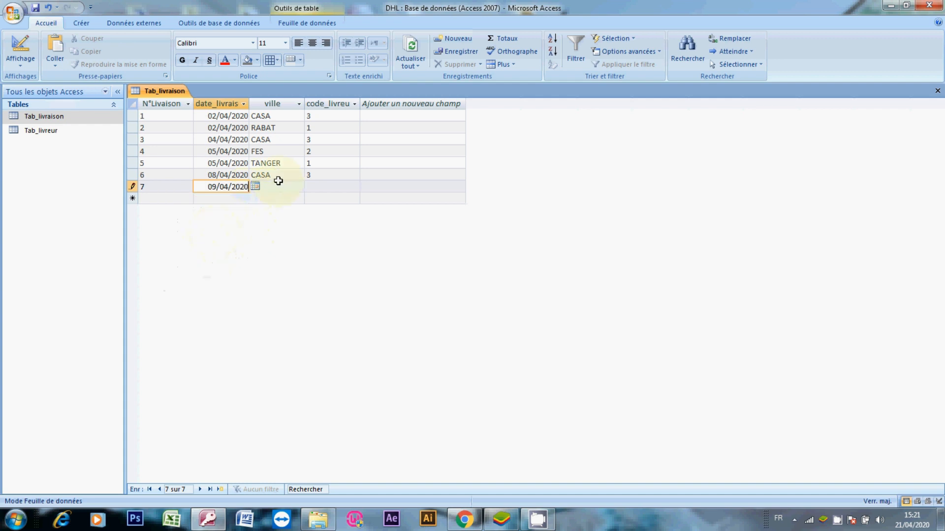
left_click(278, 186)
type("FES")
left_click(314, 187)
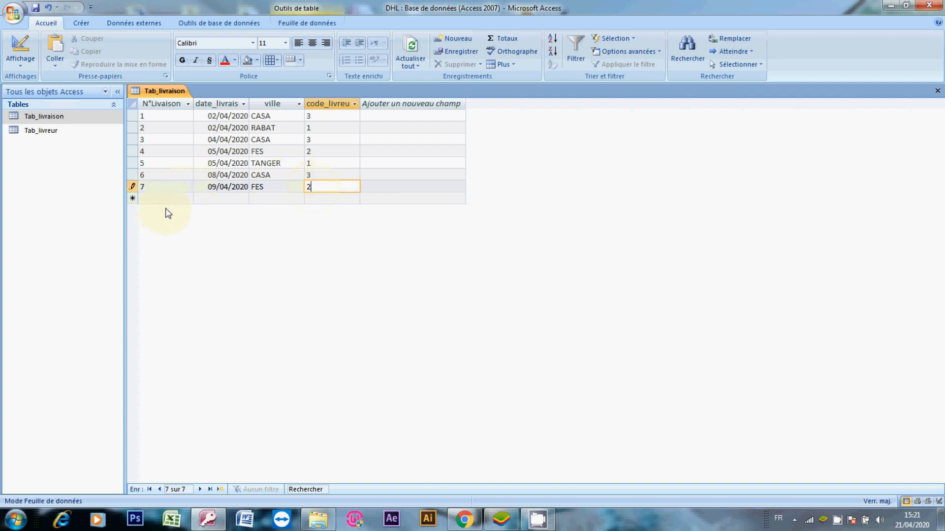
Step: Examine which deliveries share the same code_livreur by comparing the values across the Tab_livraison records
left_click(320, 121)
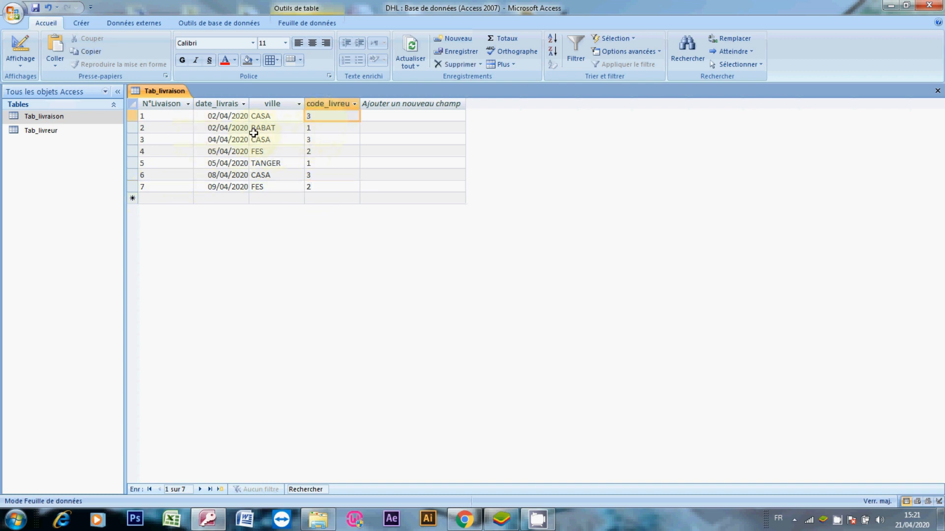
left_click(321, 139)
left_click(321, 174)
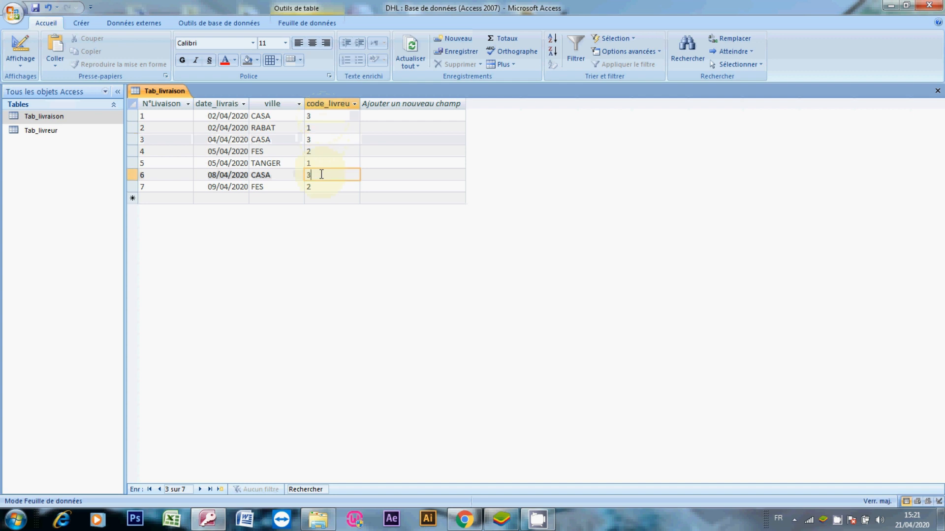
left_click(318, 128)
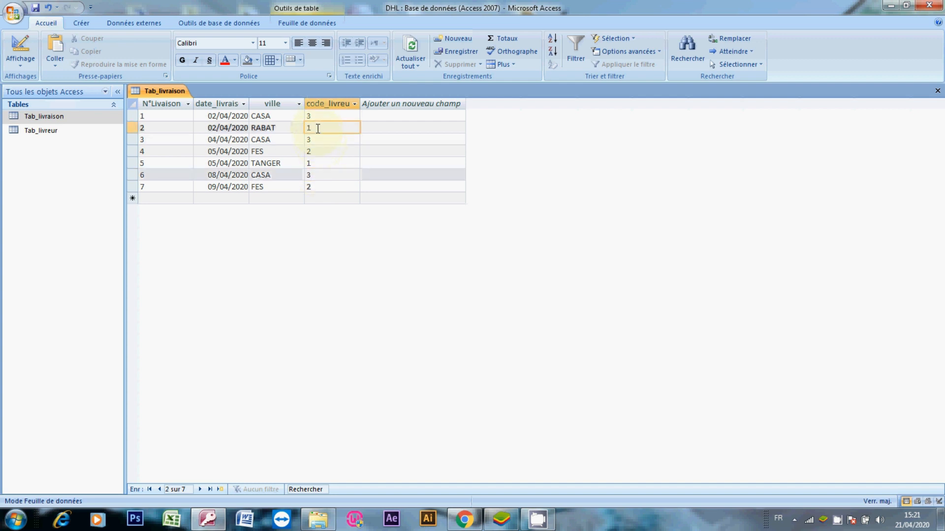
left_click(318, 163)
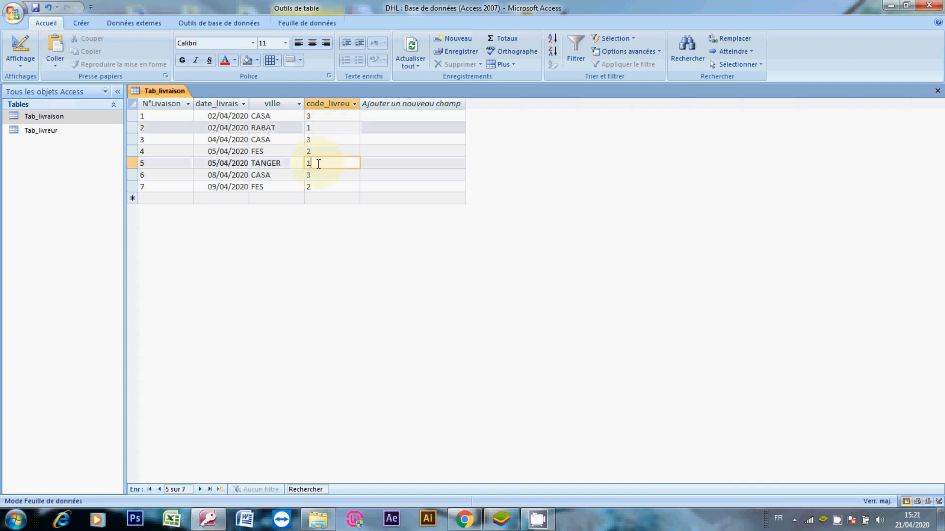
left_click(319, 129)
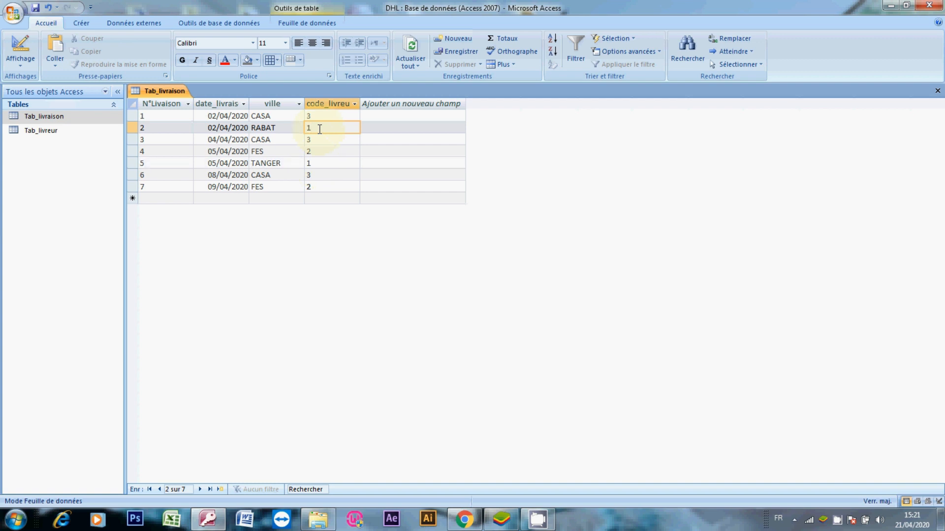
left_click(315, 151)
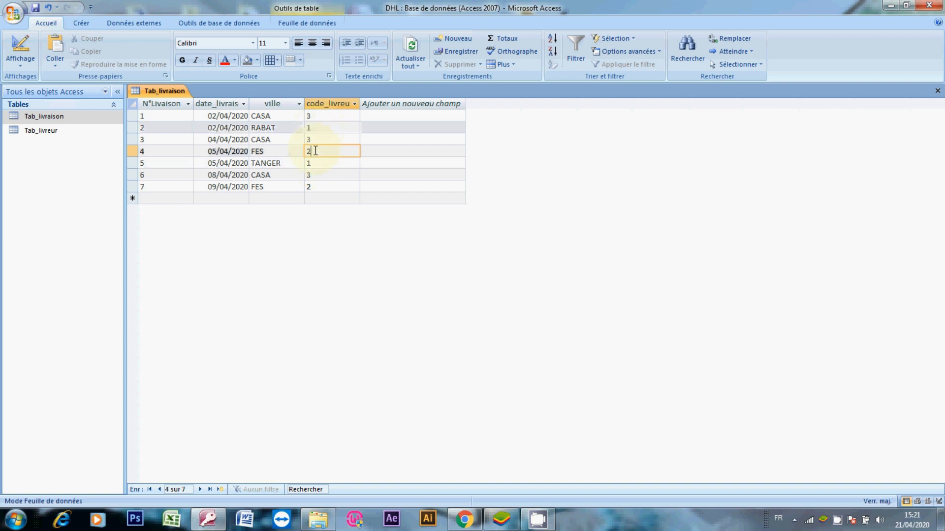
left_click(318, 187)
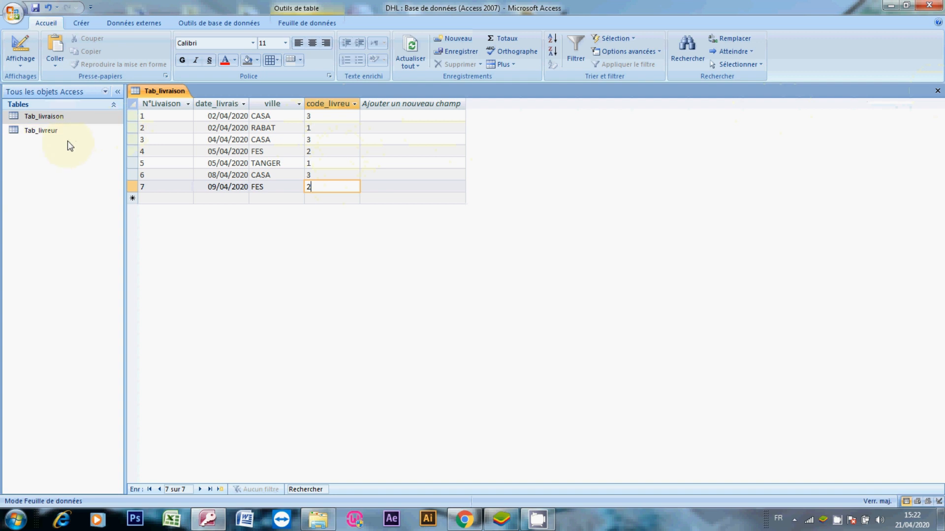
Step: Close Tab_livraison and create a new blank form in design view
left_click(938, 90)
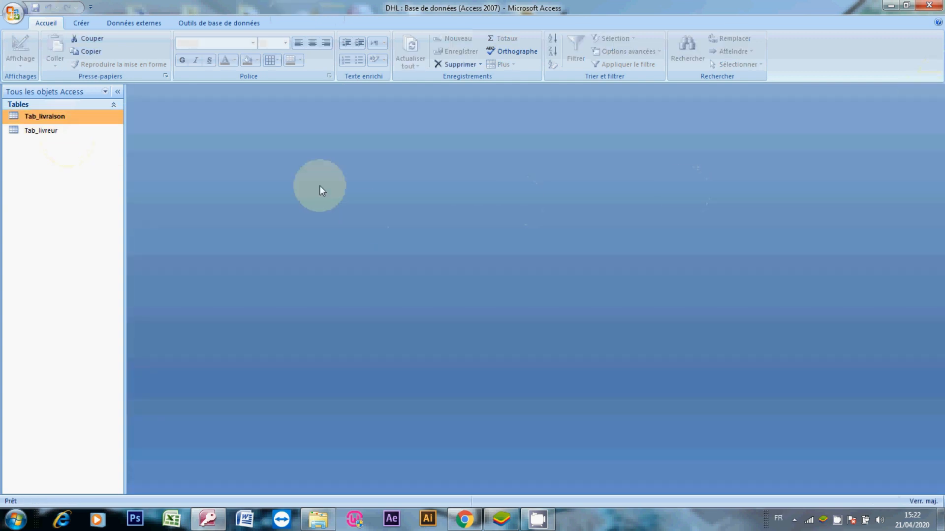
left_click(82, 24)
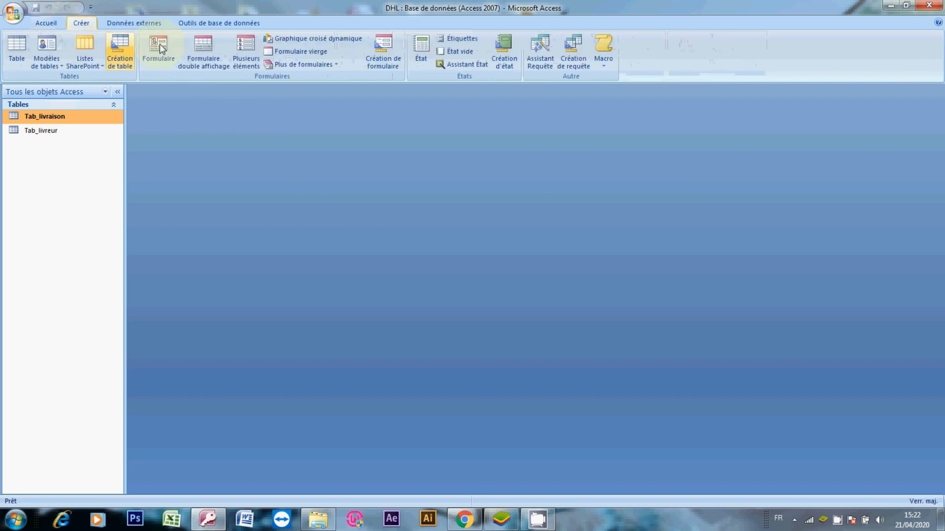
left_click(388, 64)
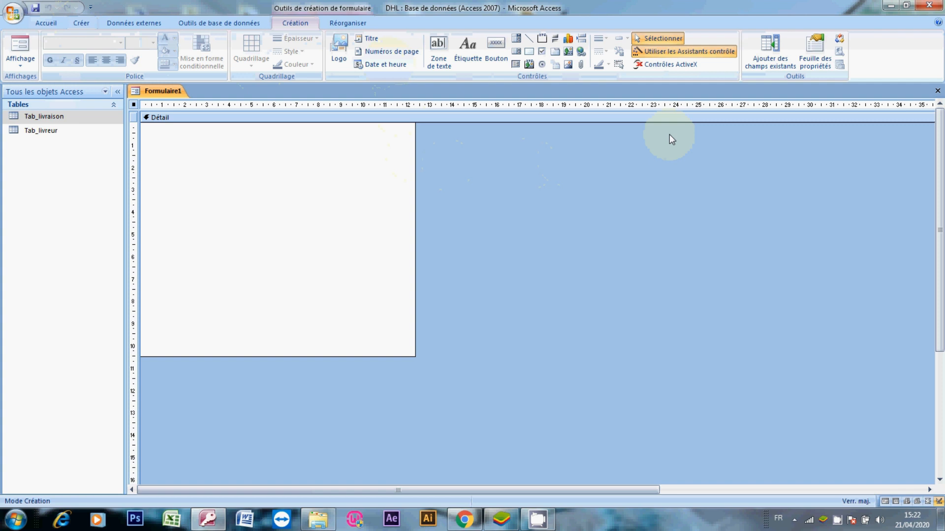
Step: Show the available fields of all tables for the form and expand the Tab_livreur fields, selecting code_livreur
left_click(781, 65)
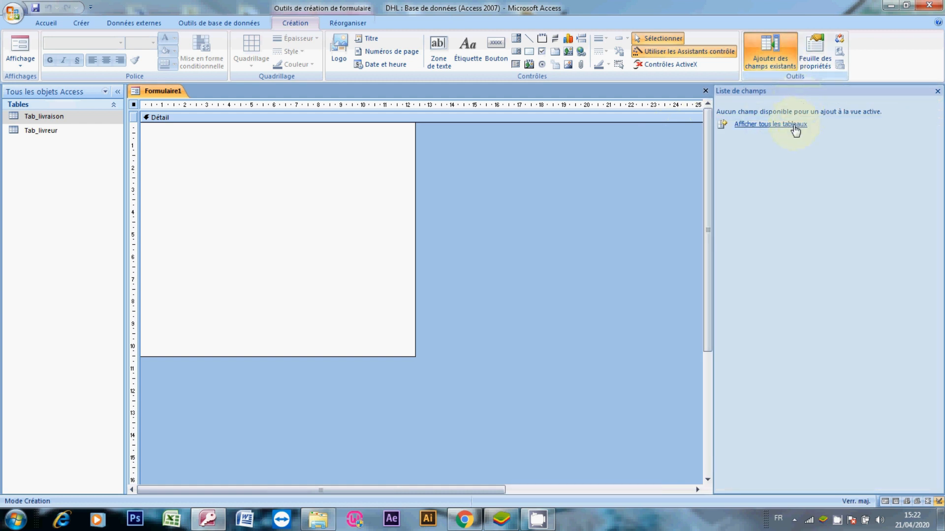
left_click(795, 130)
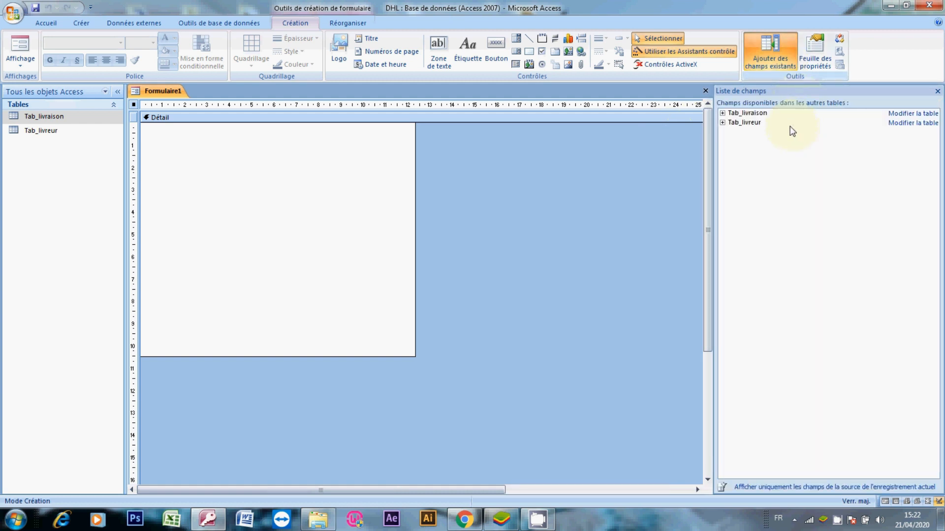
left_click(723, 122)
left_click(746, 133)
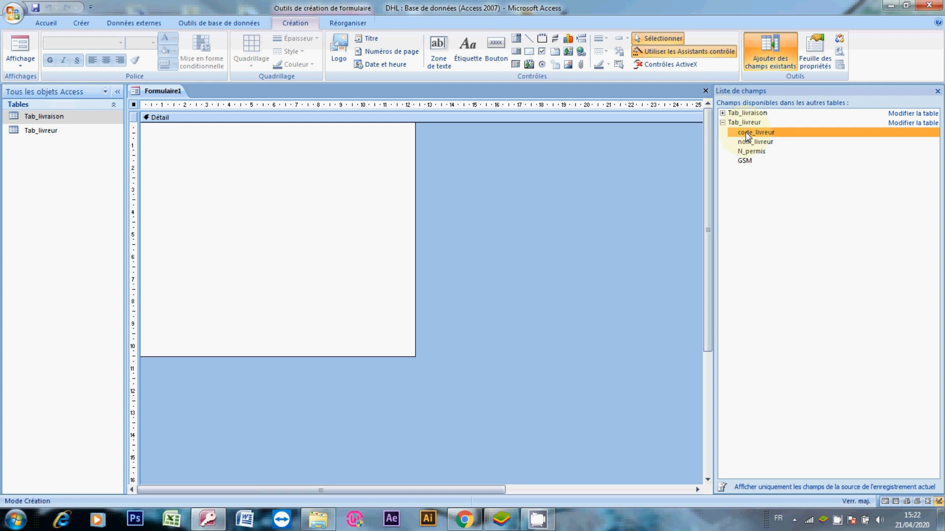
Step: Enlarge the form's detail area to about 20 by 14.5 cm and draw an option group about 16 by 4.5 cm inside, without the wizard
left_click_drag(415, 355, 592, 447)
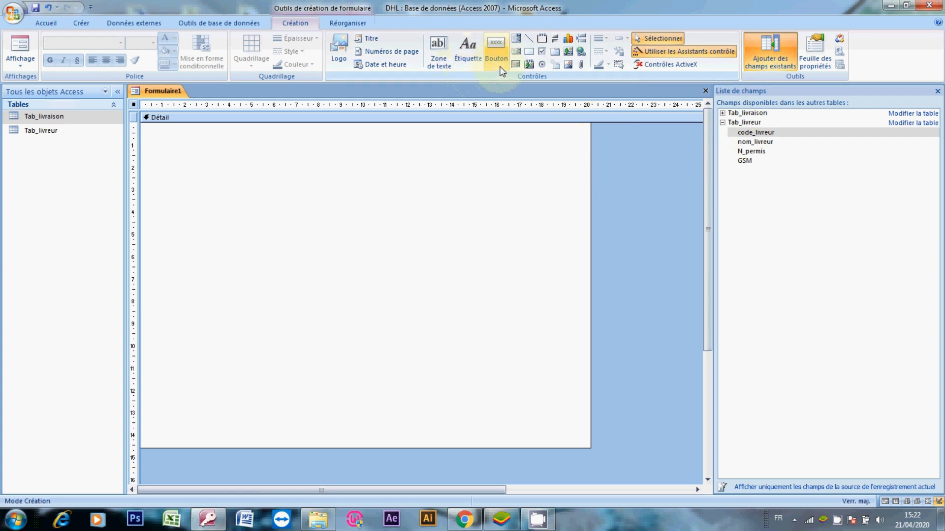
left_click(542, 39)
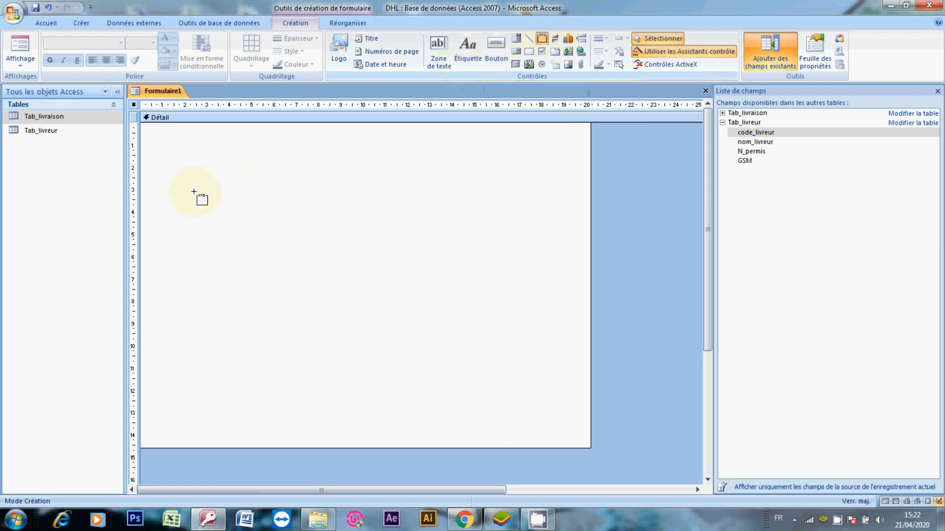
left_click_drag(194, 183, 554, 283)
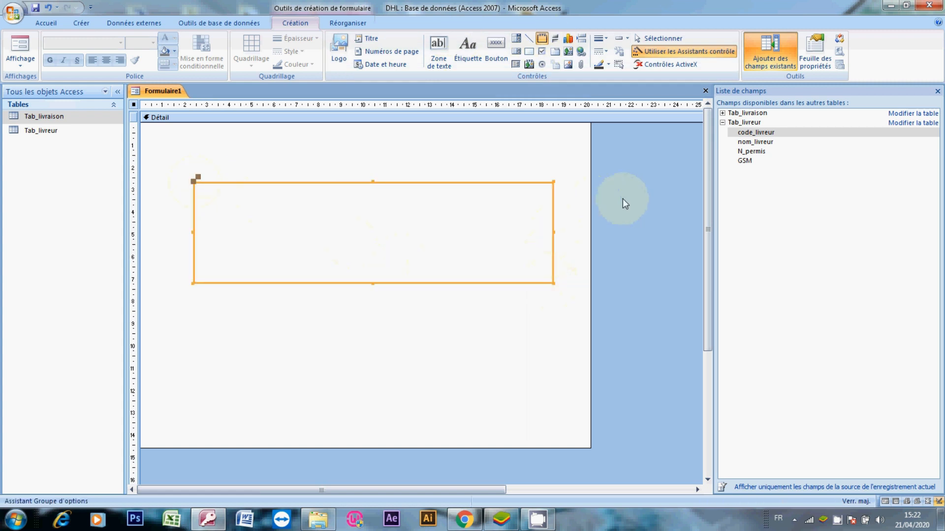
left_click(444, 264)
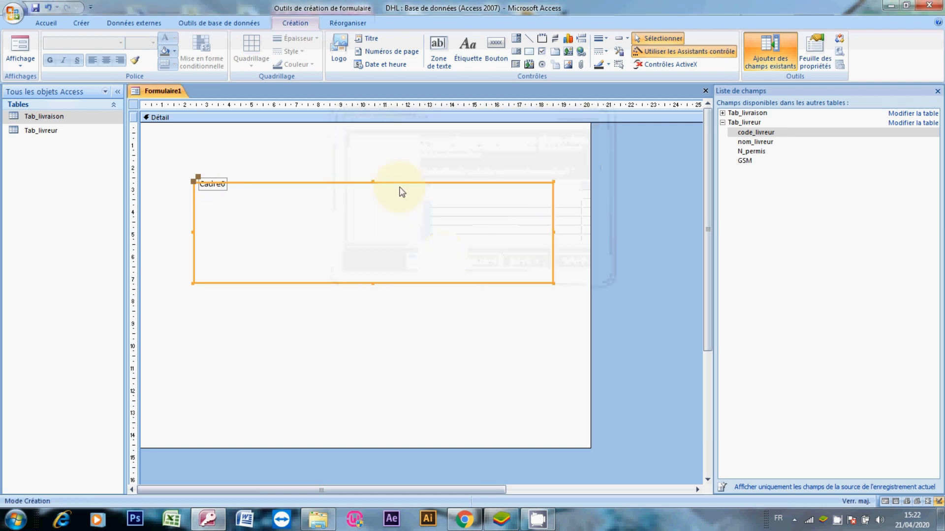
Step: Delete the option group's Cadre0 label and reduce the frame's height to about 2.2 cm
left_click(380, 143)
left_click(212, 187)
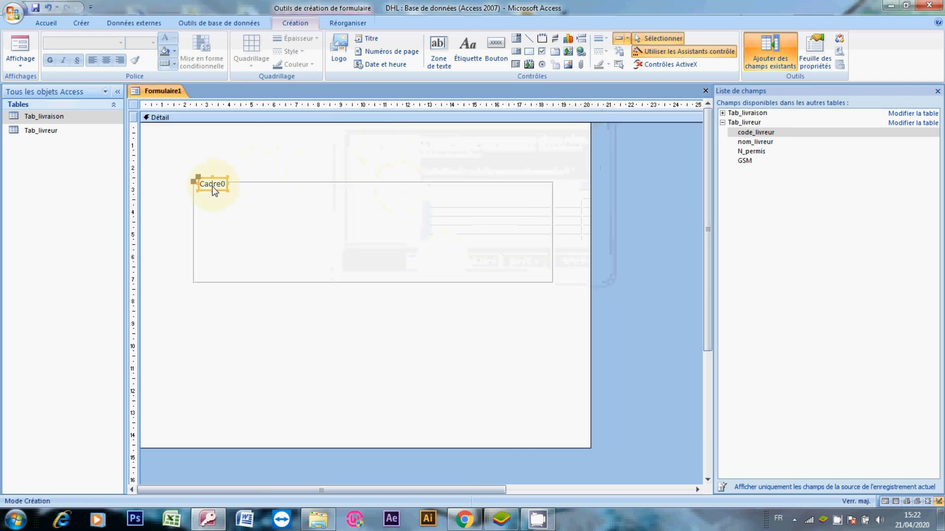
key("Delete")
left_click(369, 284)
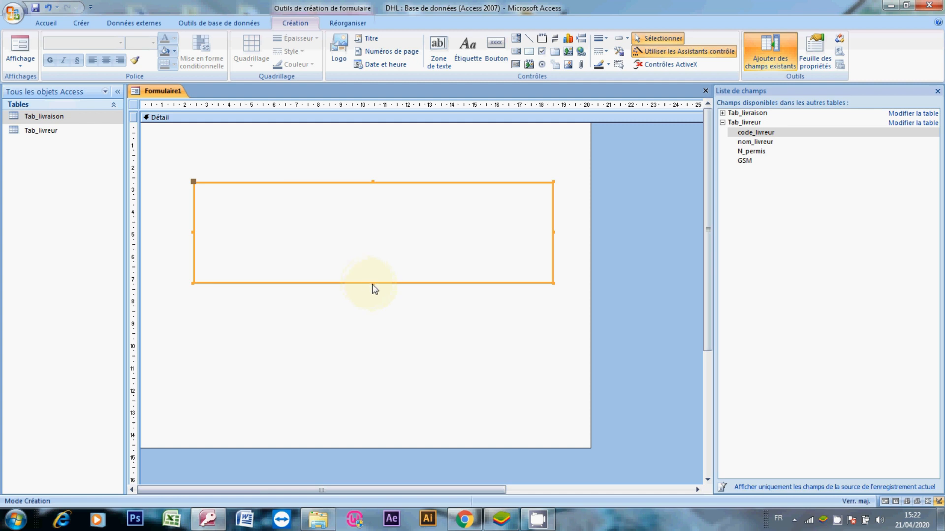
left_click_drag(373, 283, 362, 231)
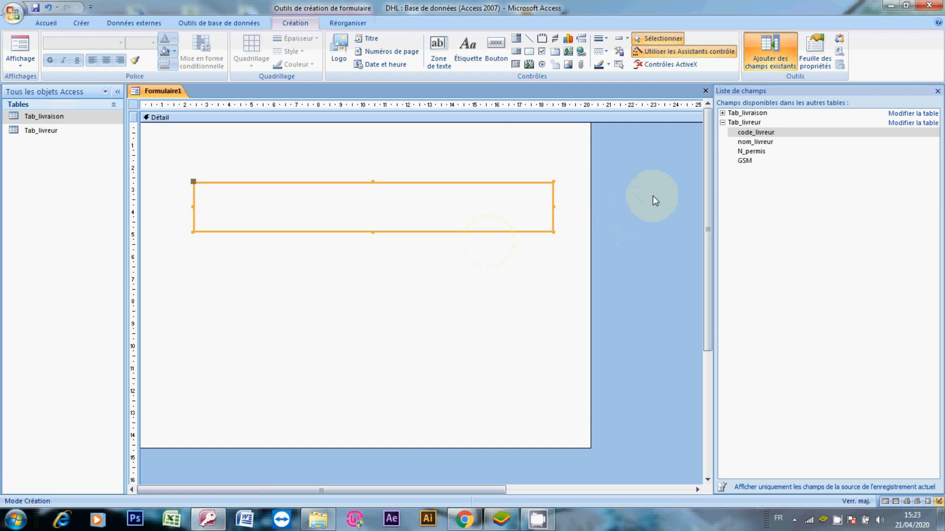
Step: Add the code_livreur and nom_livreur fields to the left half of the frame, with nom_livreur roughly aligned beneath code_livreur
left_click_drag(743, 134, 379, 197)
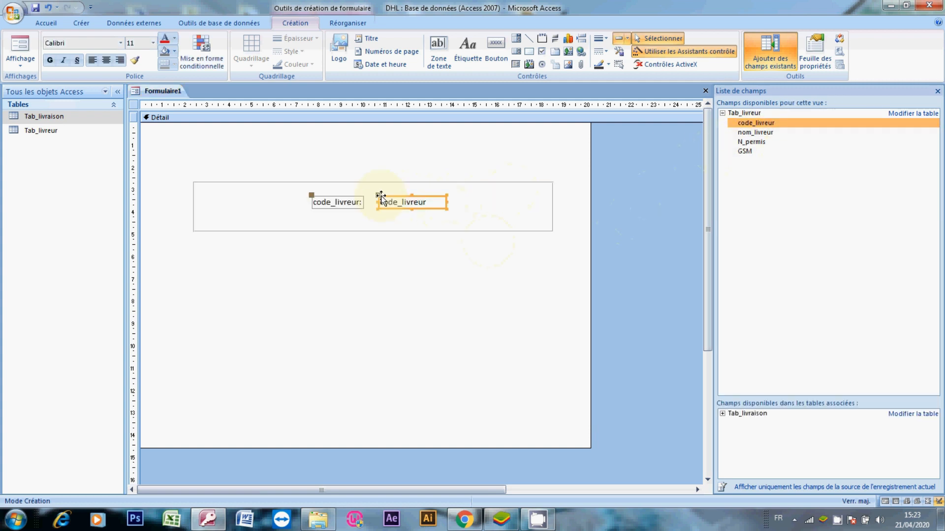
left_click_drag(394, 209, 312, 201)
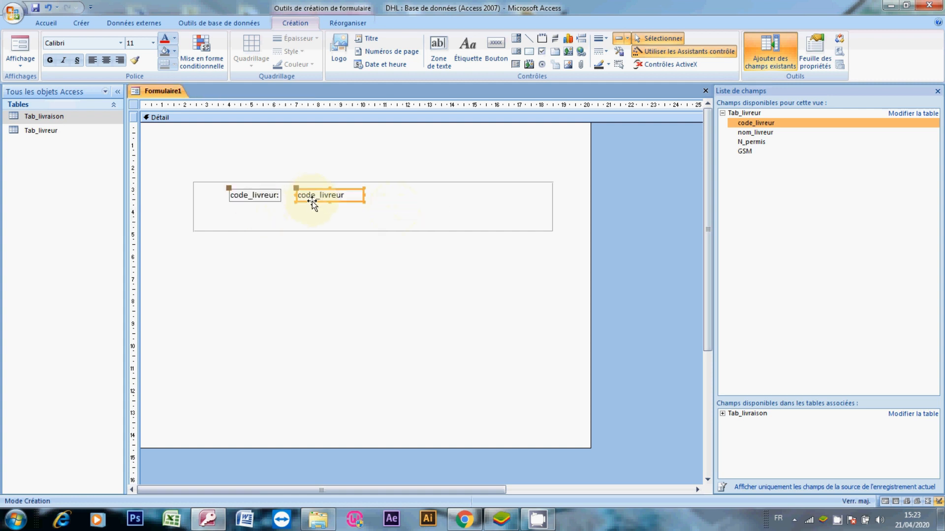
left_click(747, 134)
left_click_drag(747, 136, 628, 148)
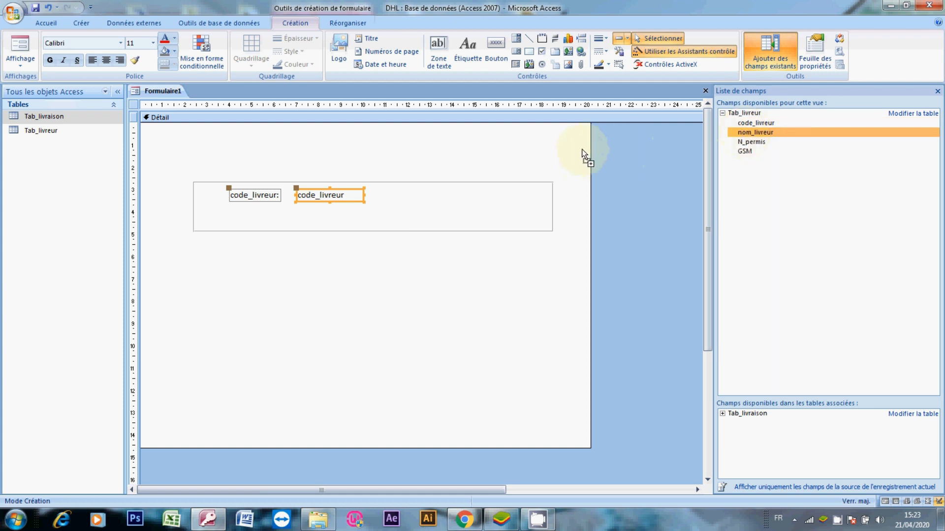
left_click_drag(315, 208, 314, 208)
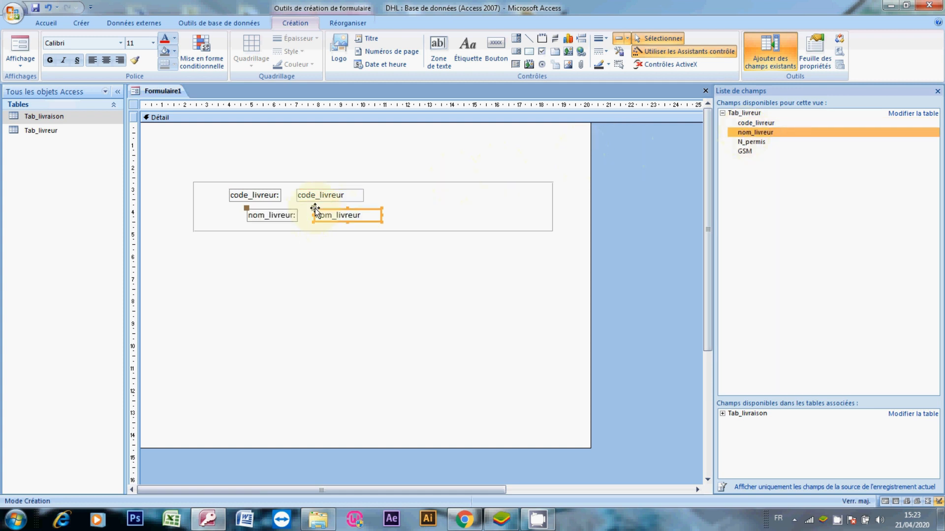
key("Left")
key("Left")
key("Left")
key("Left")
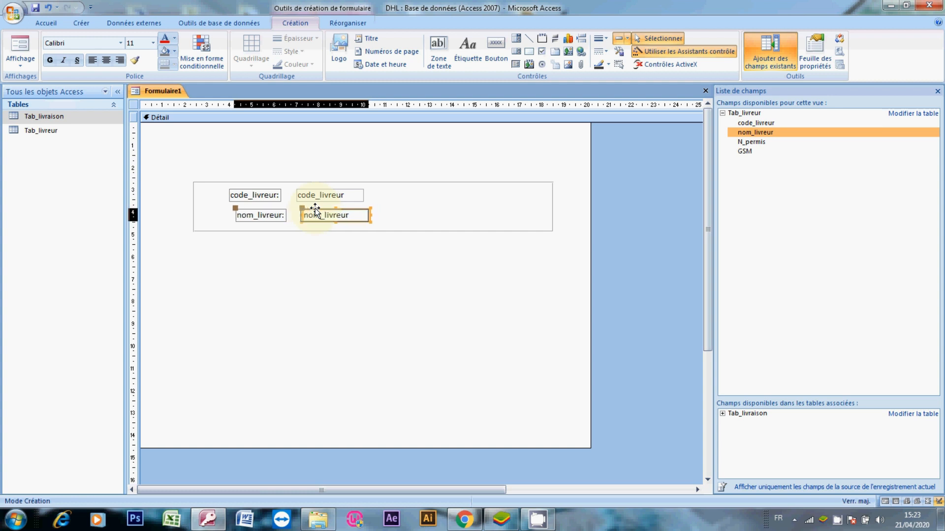
Step: Add the N_permis and GSM fields to the right half of the frame, with GSM beneath N_permis
left_click(743, 143)
left_click_drag(743, 144, 616, 165)
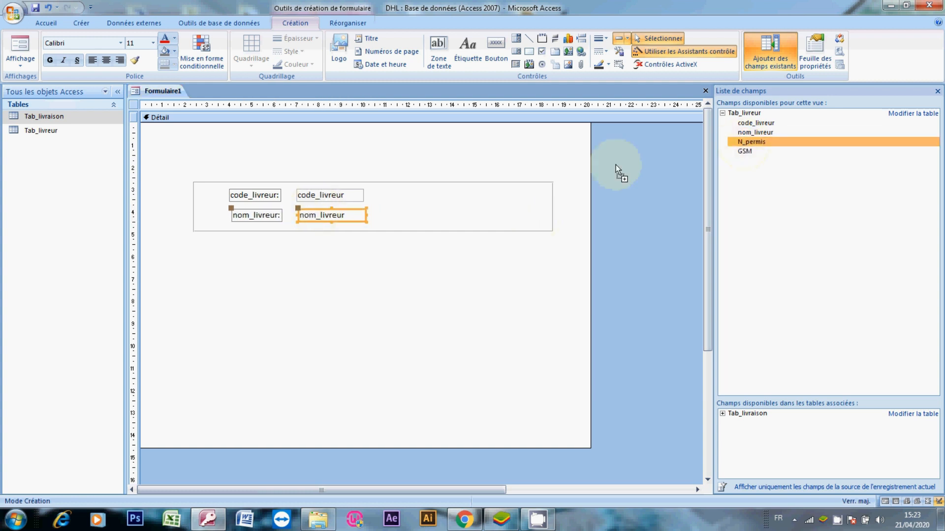
left_click_drag(473, 194, 476, 189)
left_click(753, 152)
left_click_drag(758, 154, 649, 159)
left_click_drag(480, 211, 481, 211)
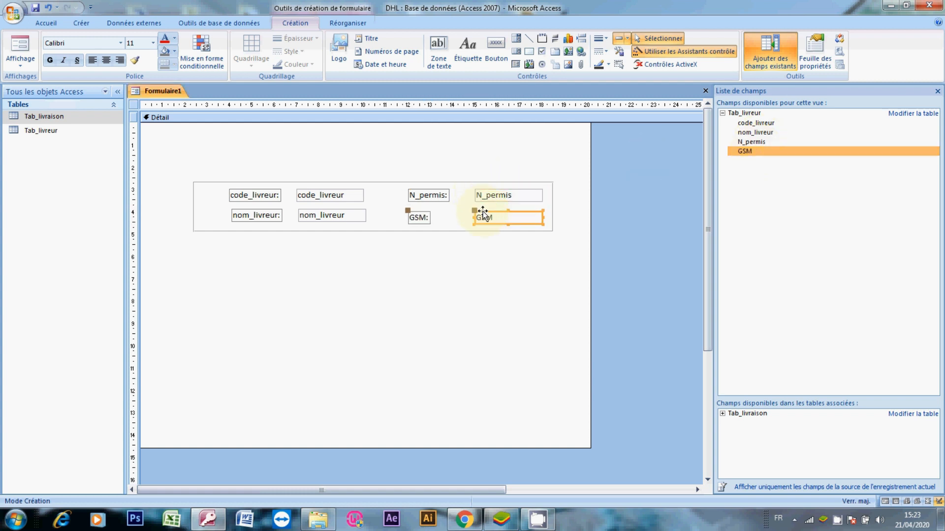
Step: Make the GSM, code_livreur, nom_livreur and N_permis text boxes bold, leaving their labels in regular weight
left_click(49, 59)
left_click(241, 194)
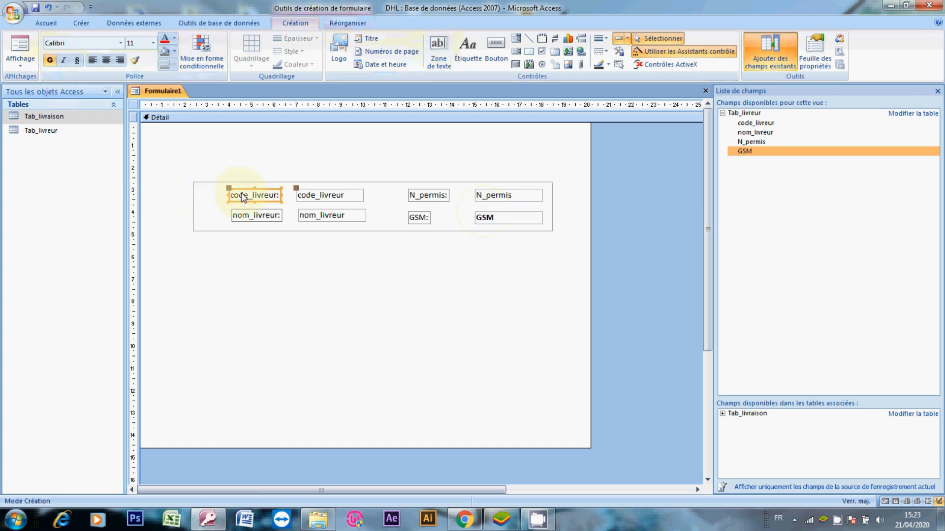
left_click(306, 195)
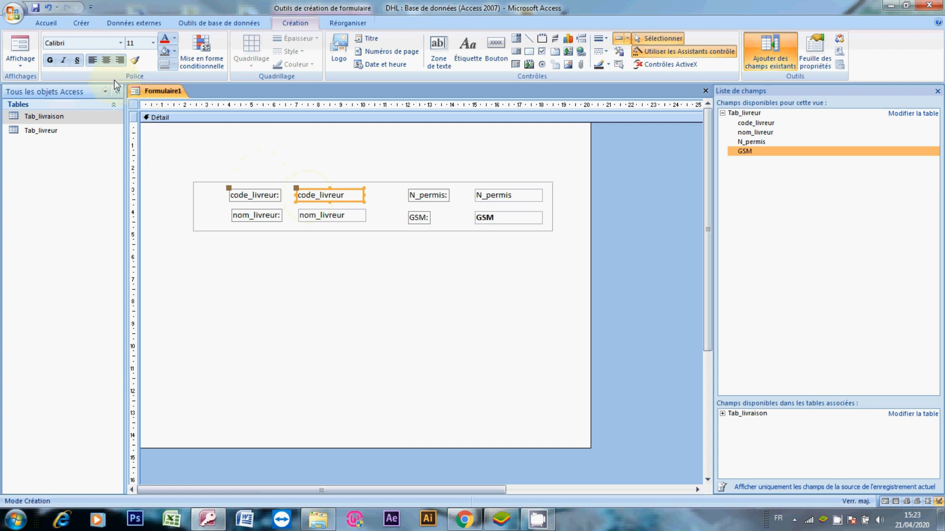
left_click(49, 61)
left_click(314, 218)
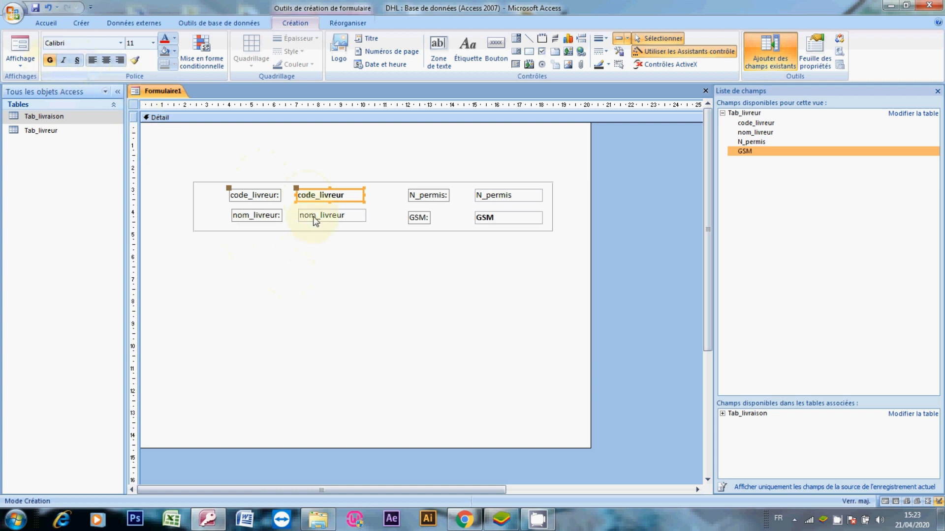
left_click(49, 60)
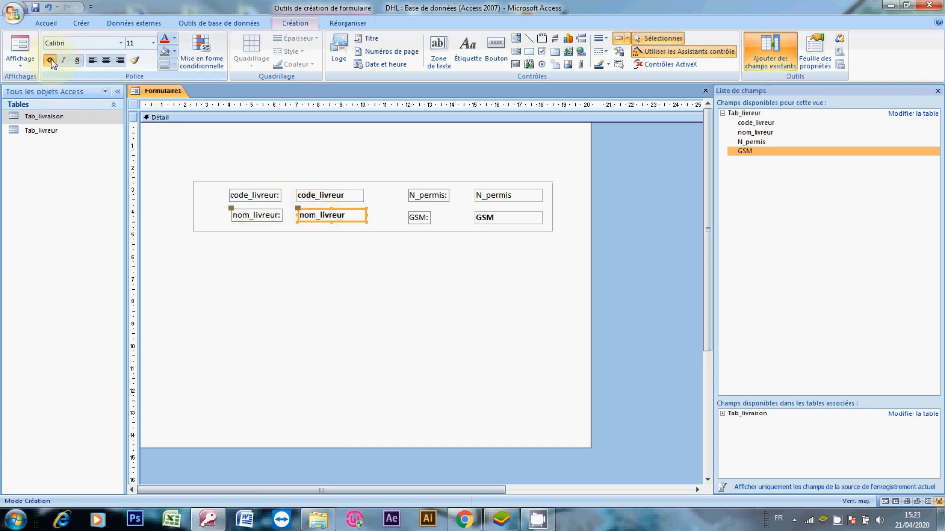
left_click(495, 197)
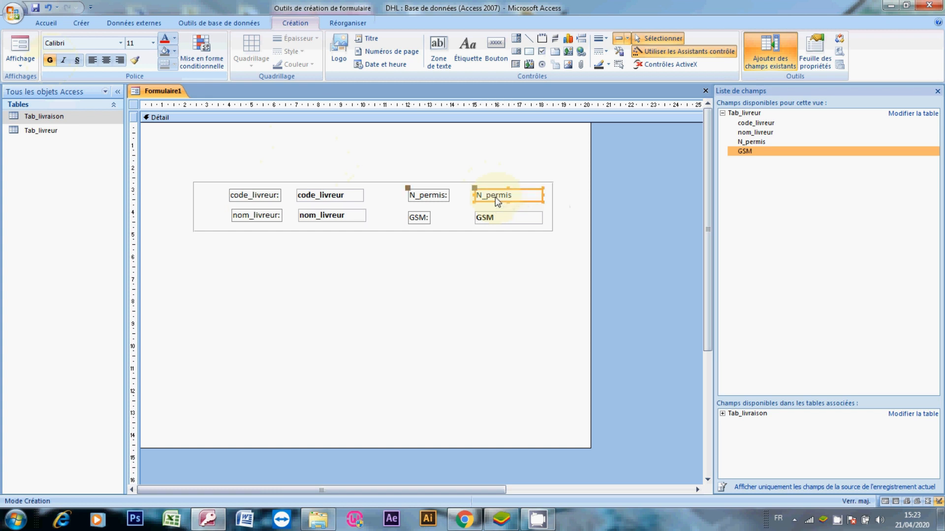
left_click(49, 60)
left_click(313, 264)
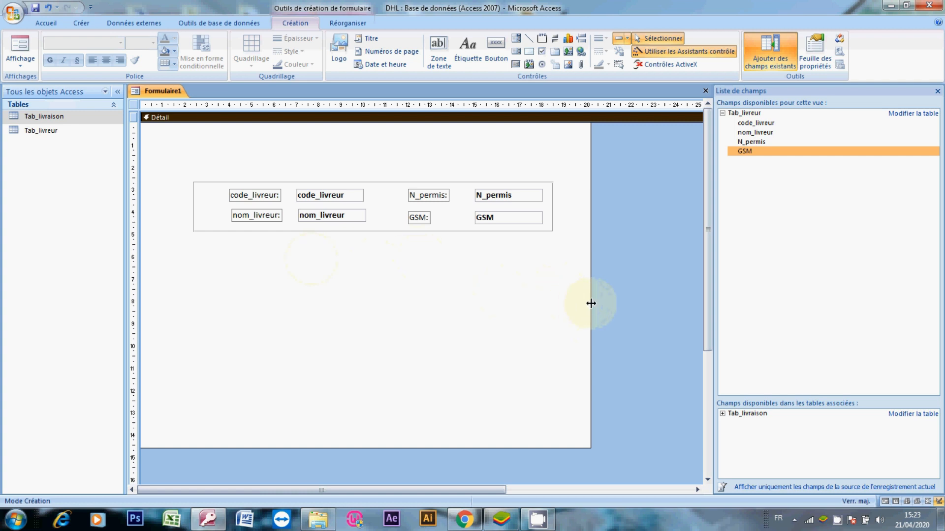
Step: Widen the form to about 21 cm and draw a subform about 16 by 5 cm below the frame
left_click_drag(590, 303, 613, 315)
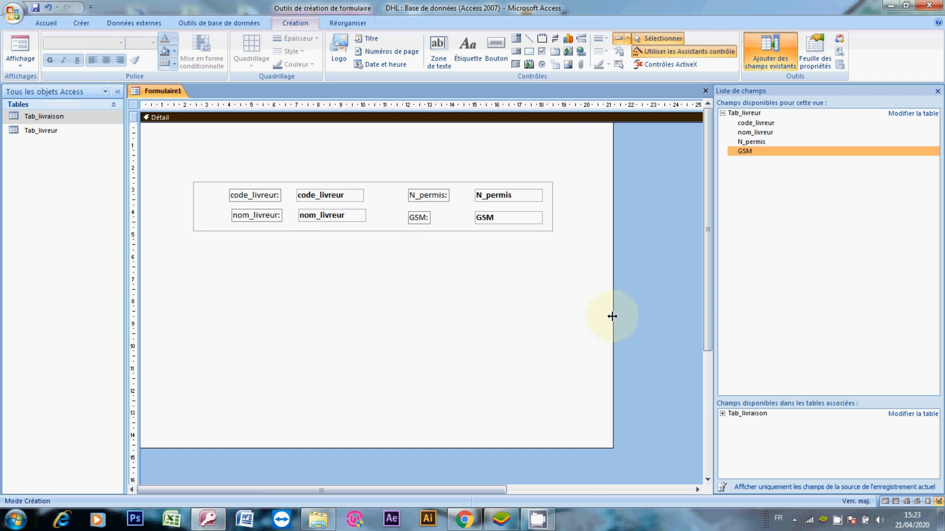
left_click(515, 65)
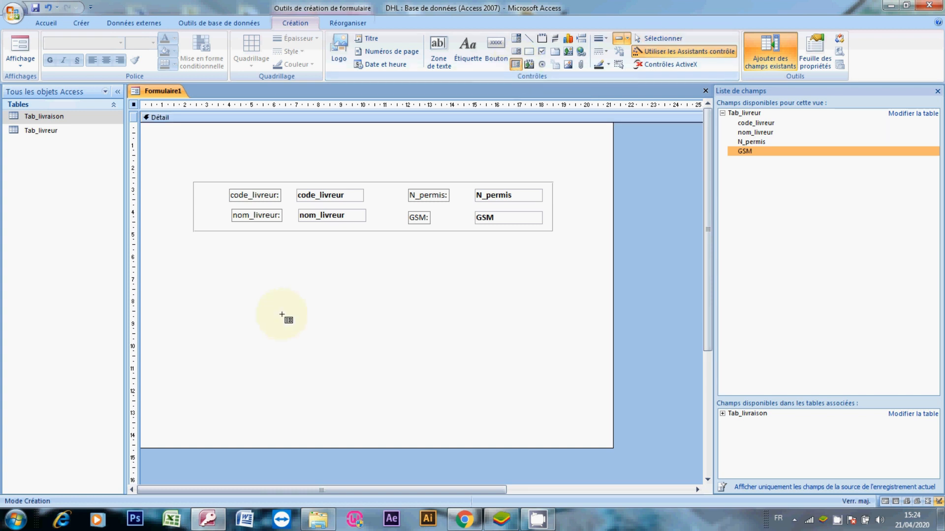
left_click_drag(196, 237, 548, 348)
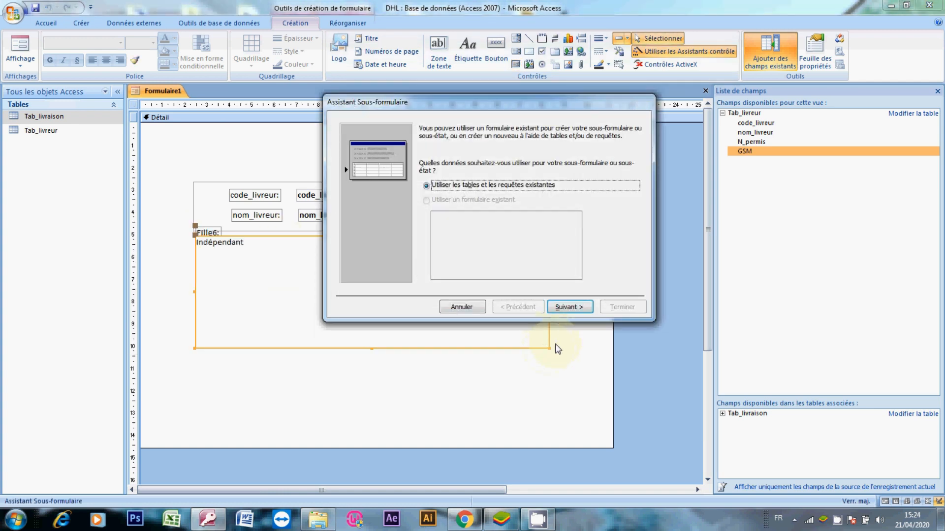
Step: Base the subform on the existing table Tab_livraison, including all its fields except code_livreur
left_click(576, 308)
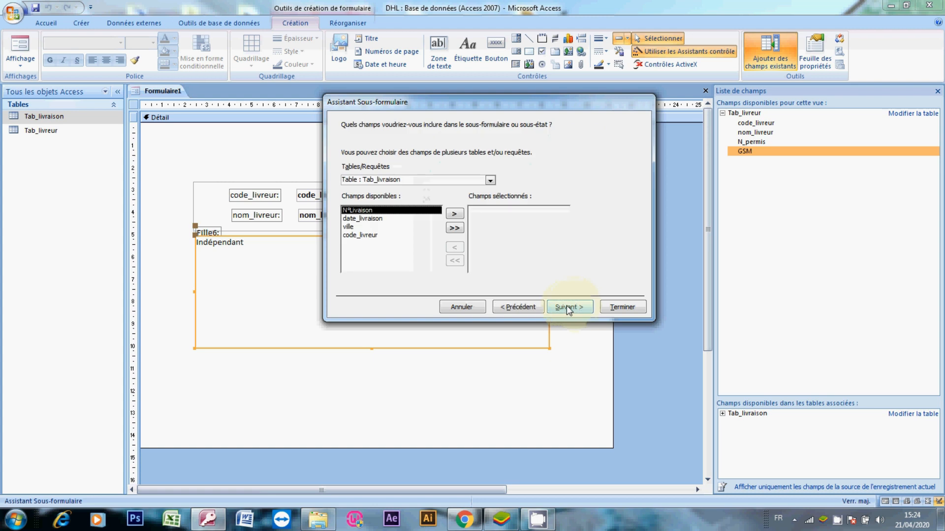
left_click(491, 181)
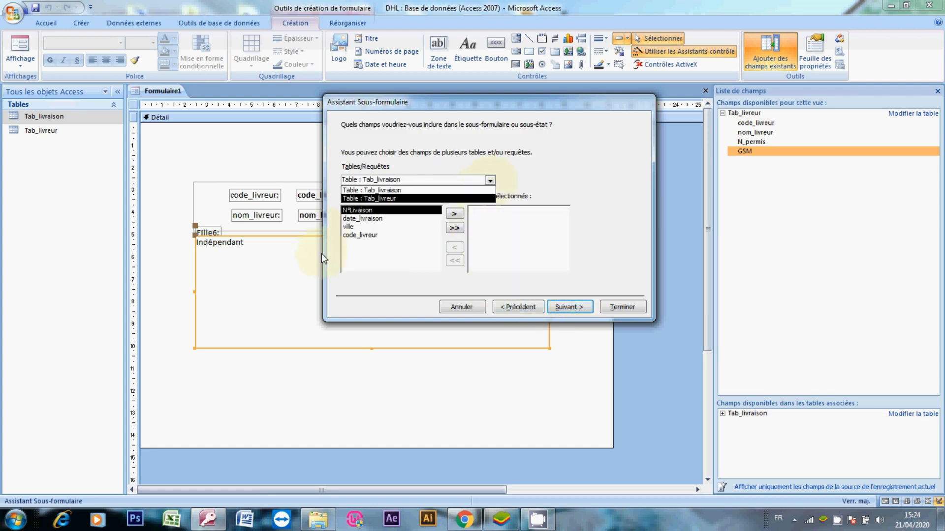
left_click(381, 190)
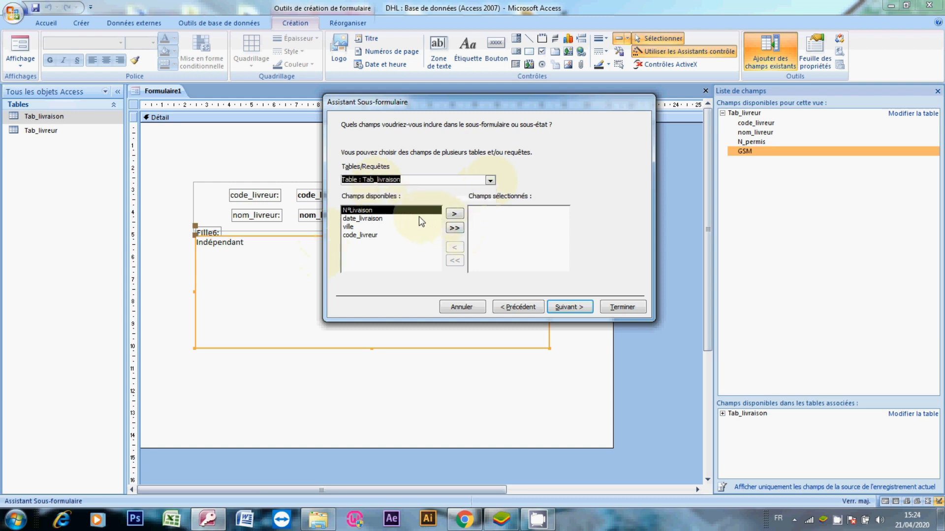
left_click(457, 230)
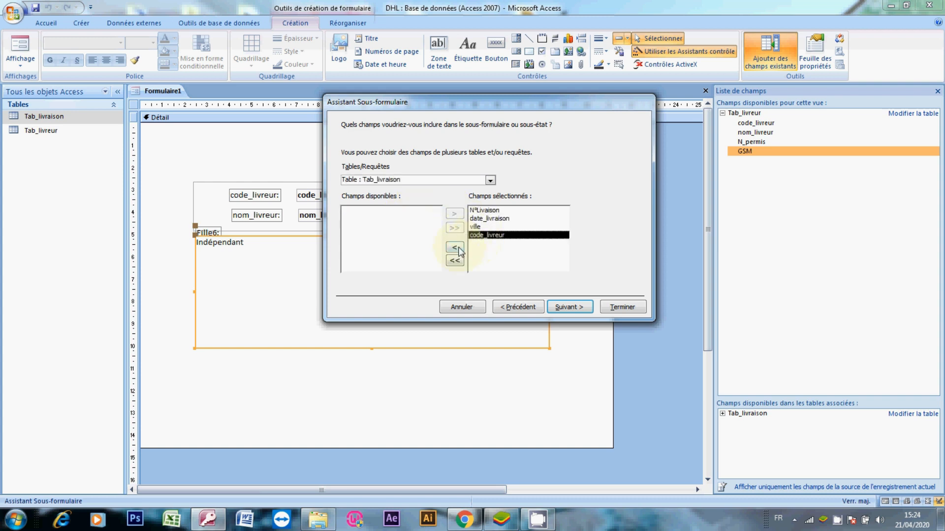
left_click(456, 248)
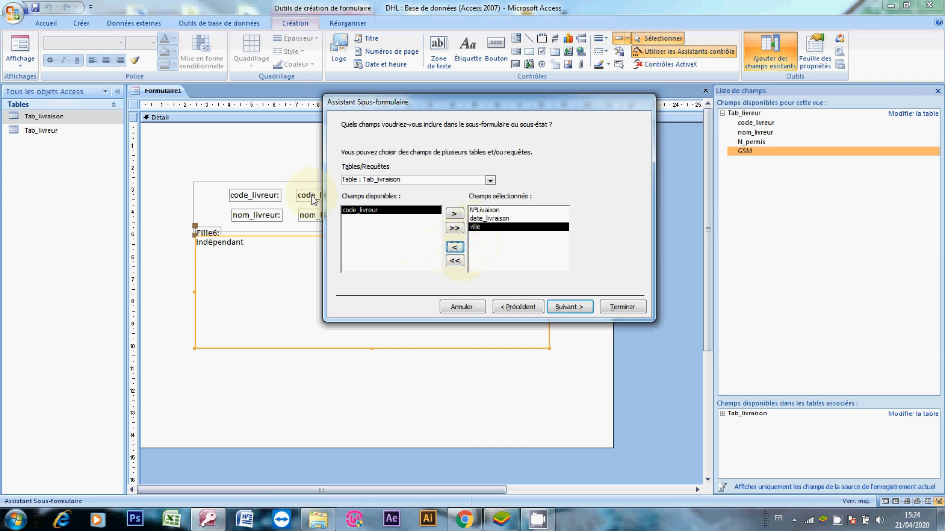
left_click(567, 308)
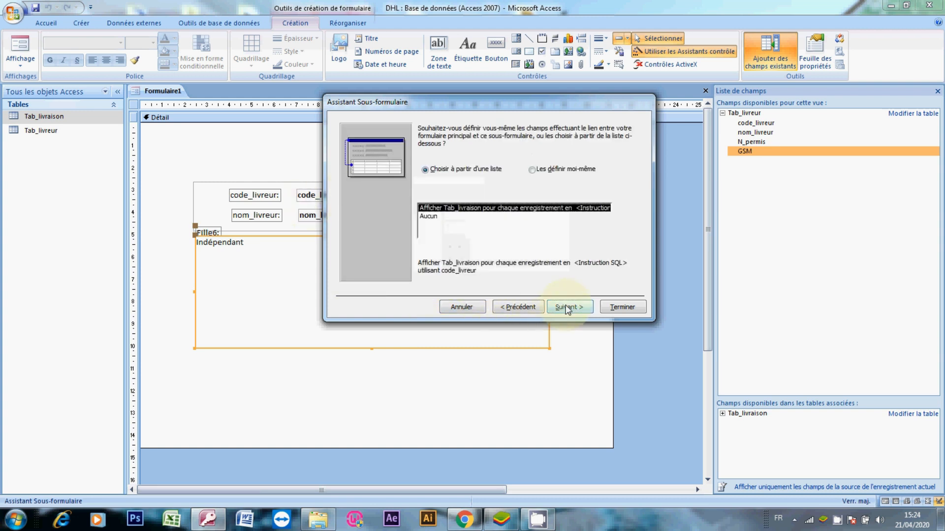
Step: Accept the suggested link on code_livreur and finish the subform under the name LIVRAISON
left_click(567, 308)
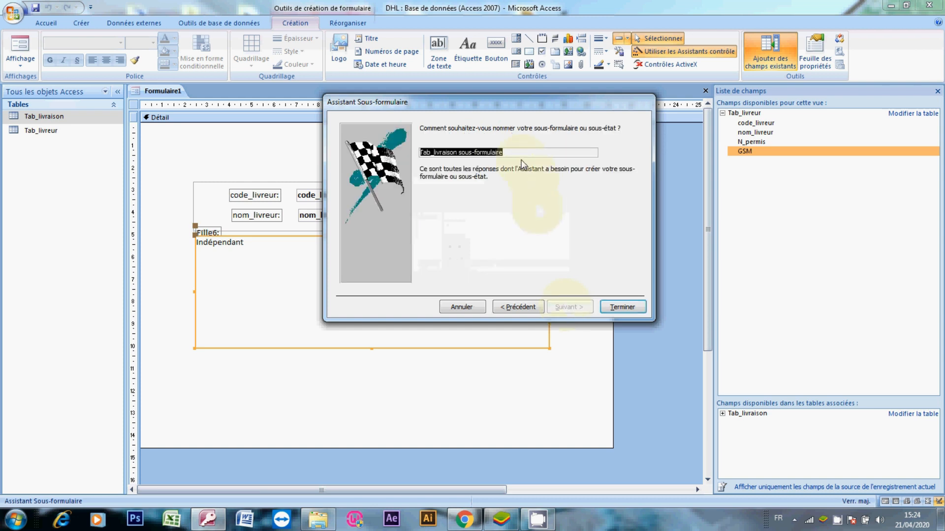
key("BackSpace")
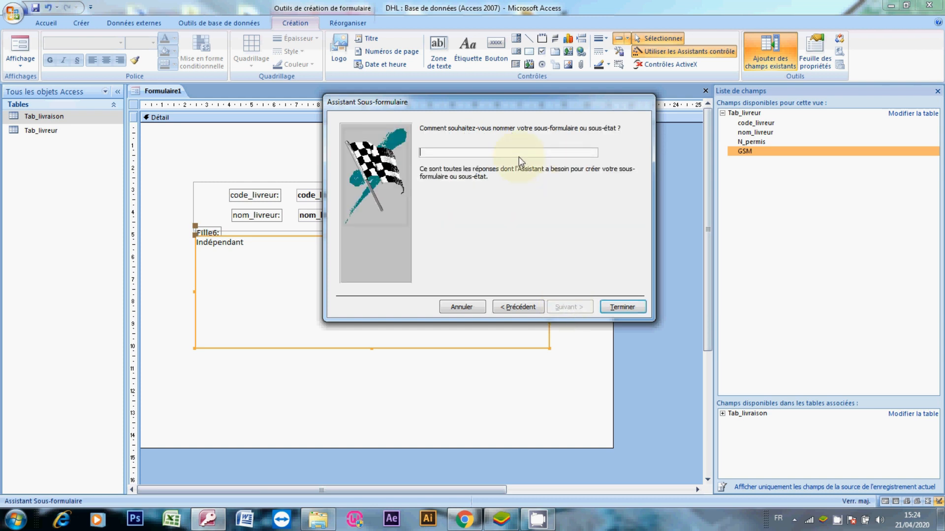
type("LIVRAISON")
left_click(620, 305)
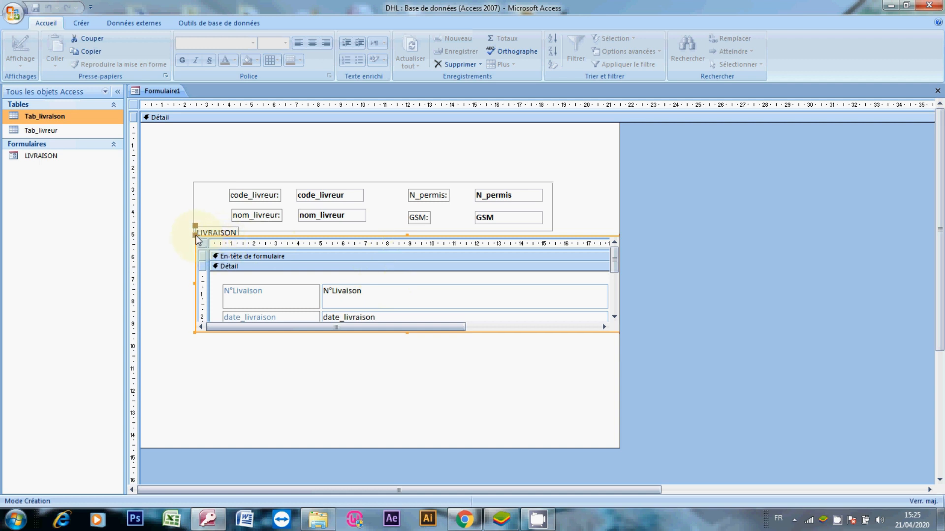
Step: Delete the subform's LIVRAISON label and reposition the subform about 1 cm below the delivery person frame
left_click_drag(197, 240, 183, 274)
left_click(206, 247)
left_click(210, 233)
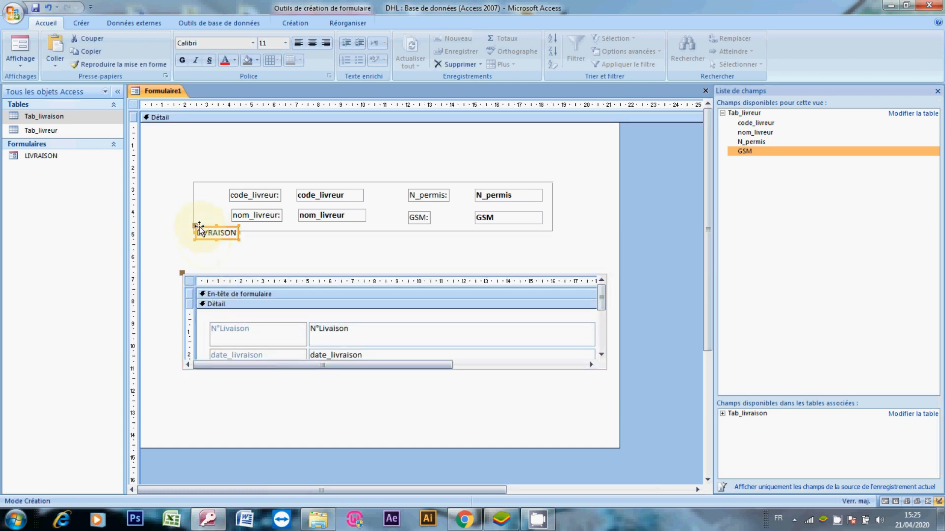
left_click_drag(194, 225, 181, 252)
key("Delete")
left_click(227, 258)
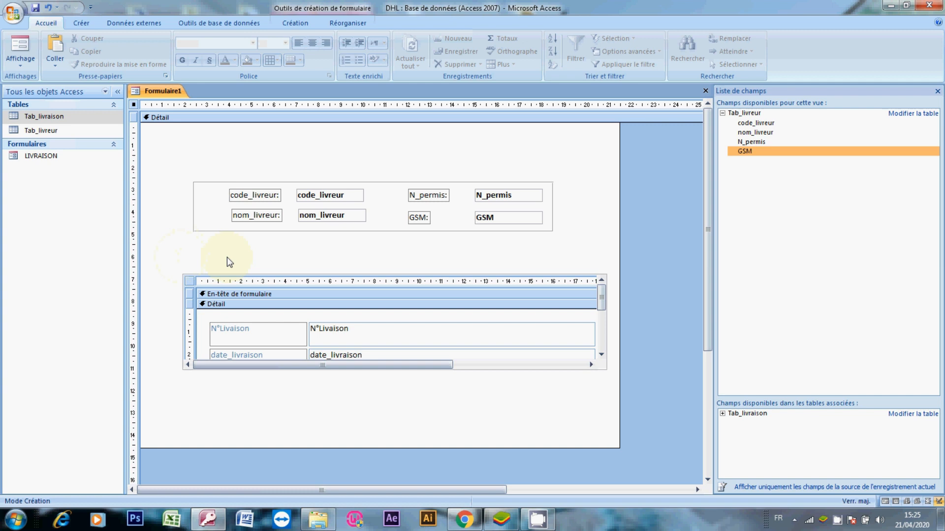
left_click_drag(256, 279, 243, 261)
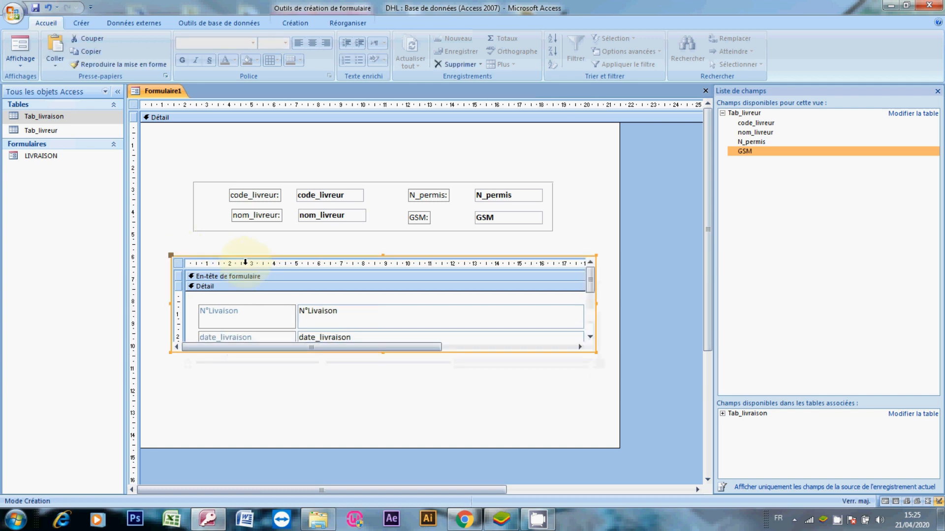
Step: Close the new form and save it under the name FRM_livreur_livraison
left_click(705, 91)
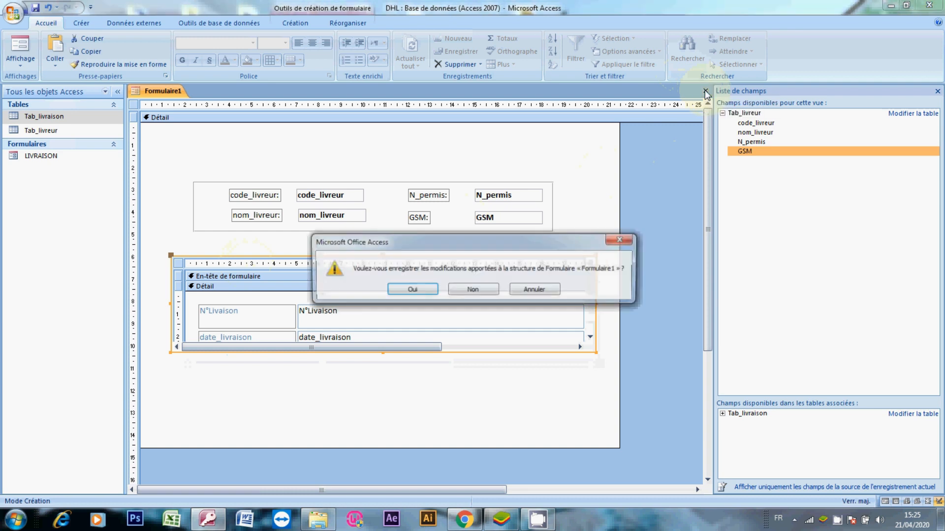
left_click(411, 290)
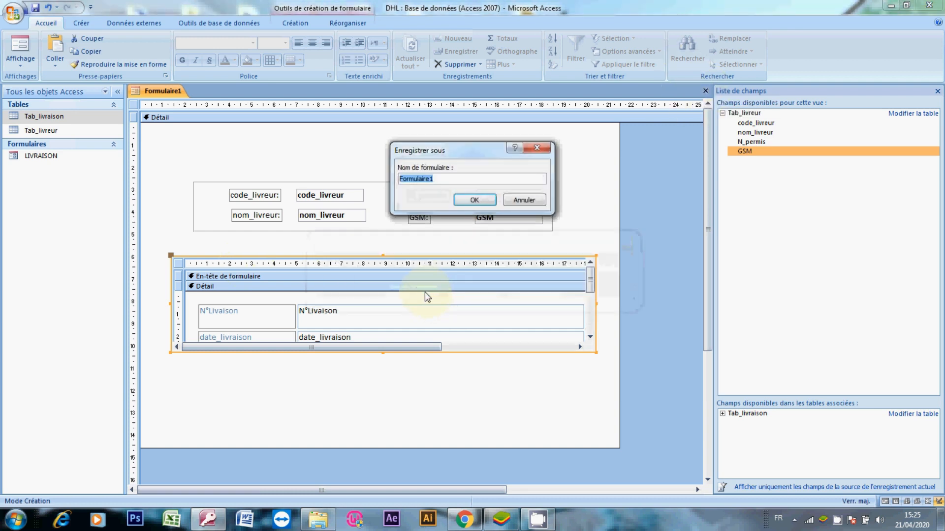
left_click(452, 179)
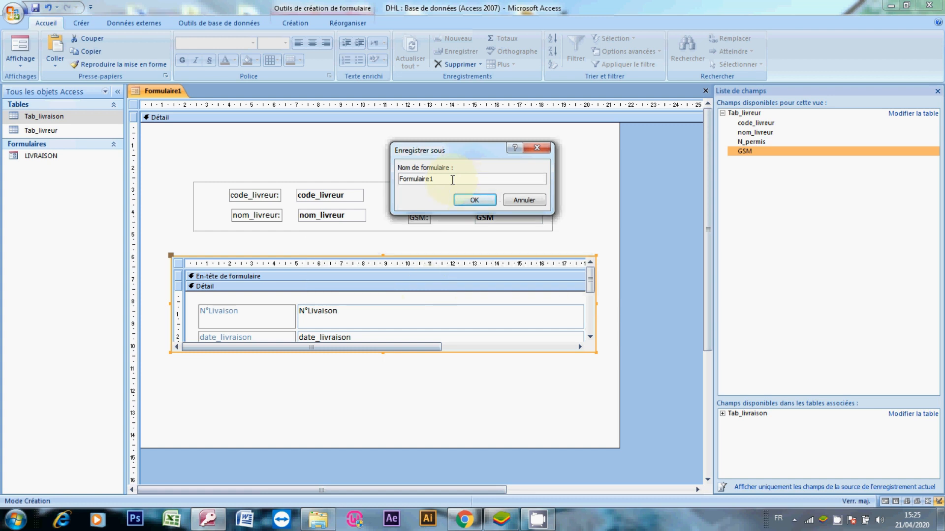
key("BackSpace")
key("BackSpace")
key("BackSpace")
key("BackSpace")
key("BackSpace")
key("BackSpace")
key("BackSpace")
key("BackSpace")
type("RM")
key("Caps_Lock")
type("_livreur_livraison")
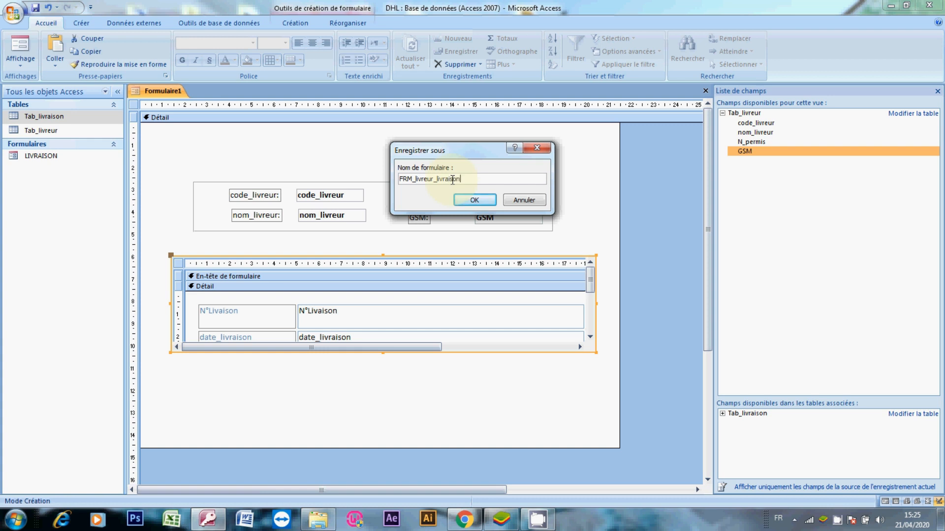
left_click(484, 200)
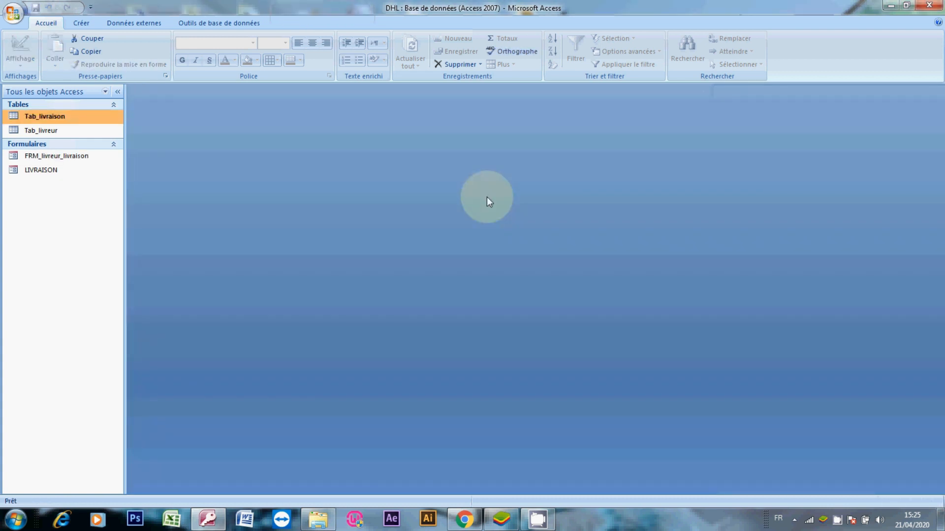
Step: Open the FRM_livreur_livraison form and widen the subform's date_livraison column to slightly more than the ville column's width
left_click(61, 170)
left_click(63, 160)
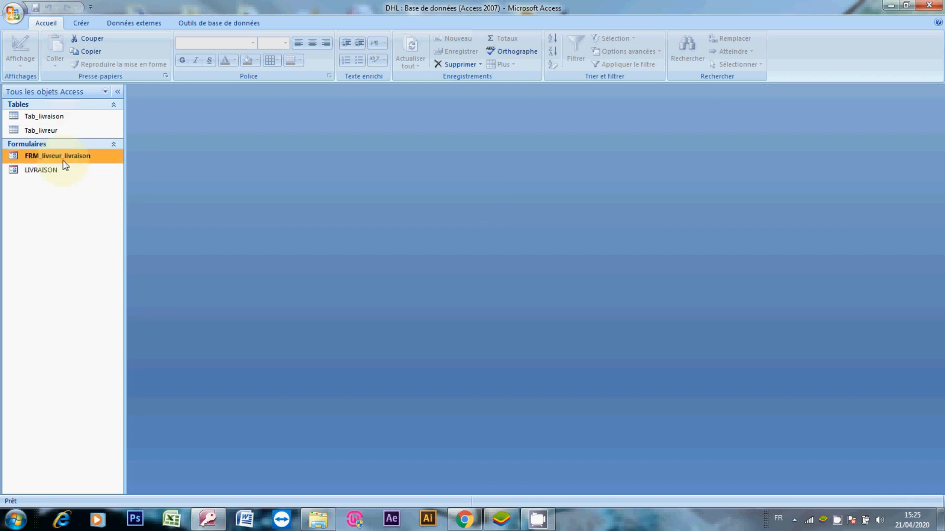
double_click(63, 162)
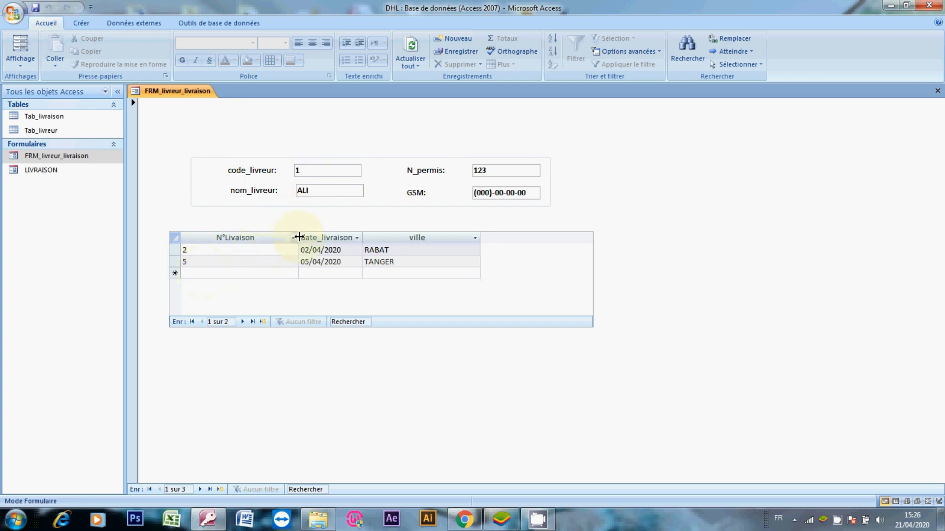
left_click_drag(299, 236, 375, 238)
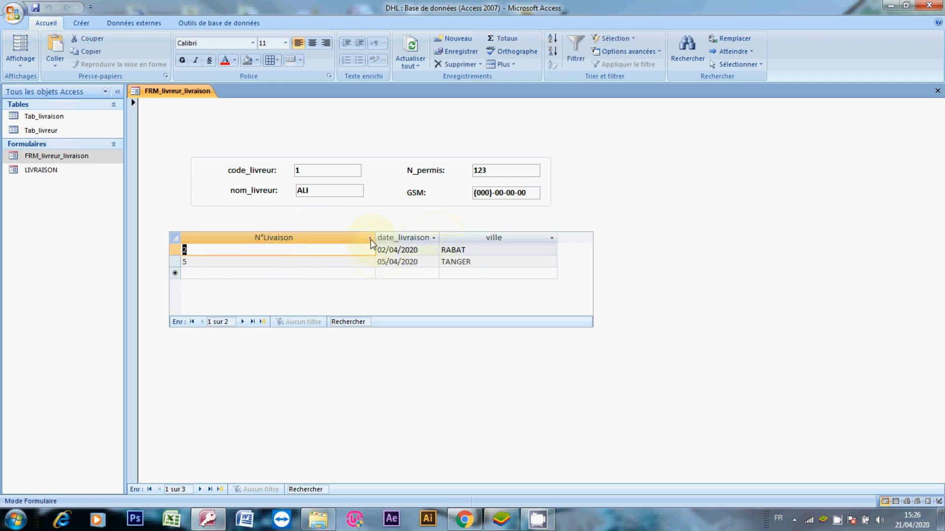
left_click_drag(376, 237, 297, 254)
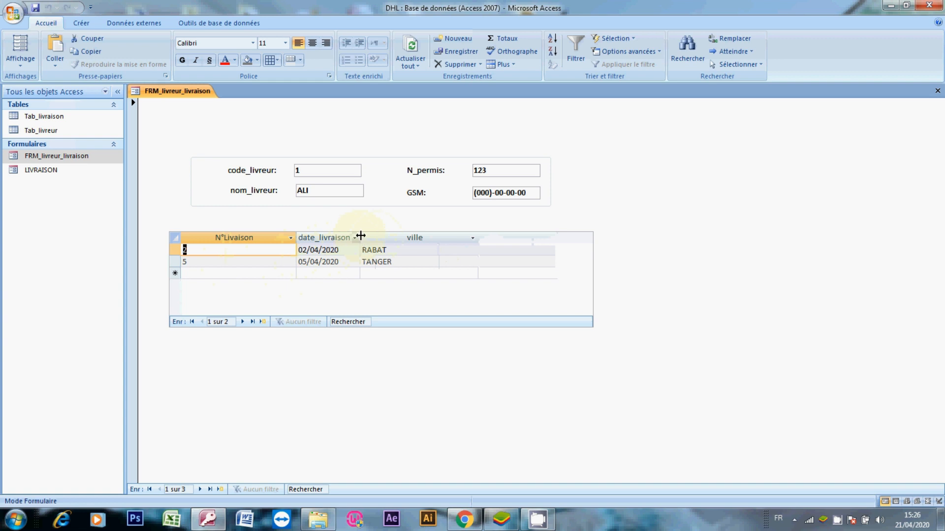
left_click_drag(360, 236, 394, 243)
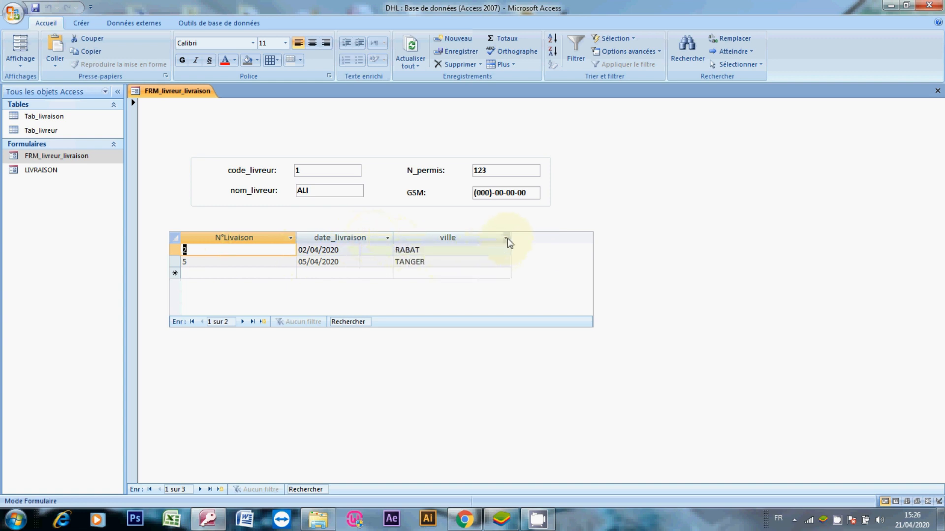
left_click_drag(393, 237, 425, 240)
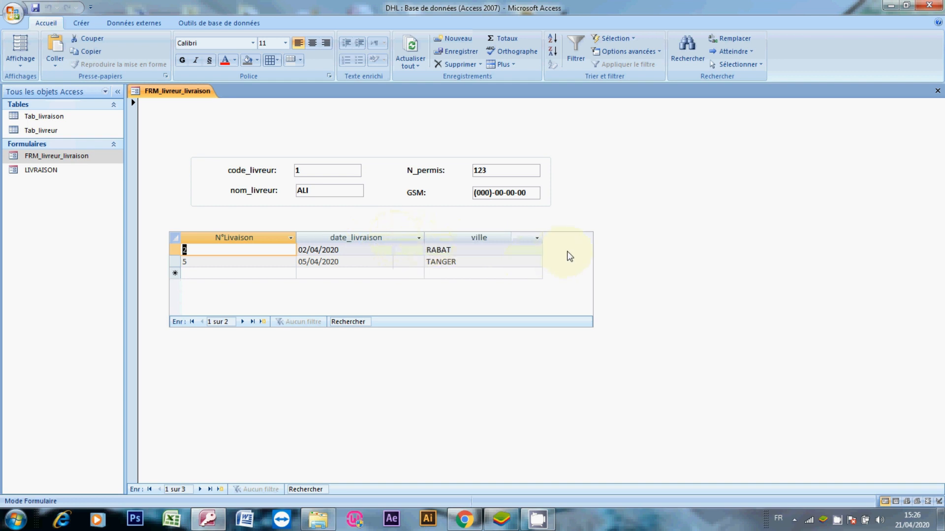
Step: Browse through the remaining delivery person records to check their linked deliveries, and close the form
left_click(200, 490)
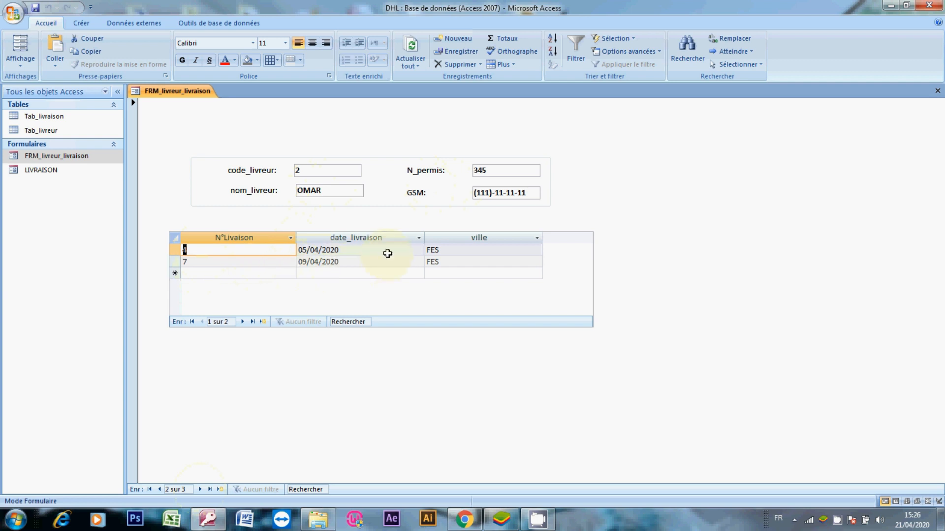
left_click(200, 490)
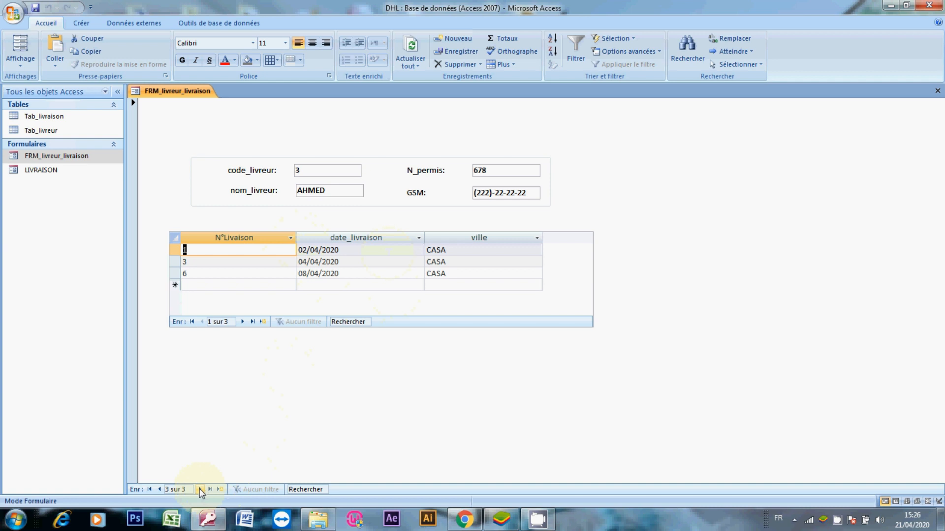
left_click(935, 94)
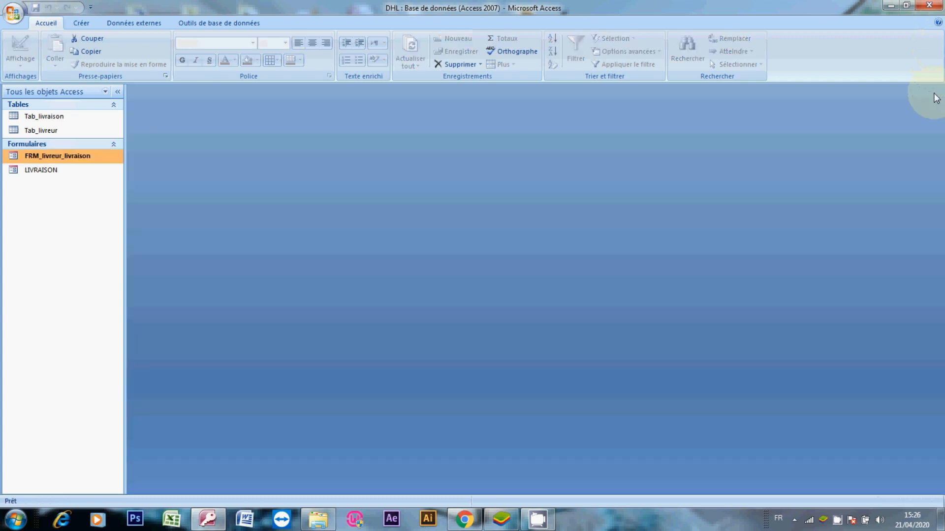
Step: Open FRM_livreur_livraison in design mode and set its Fen indépendante and Fen modale properties to Oui
right_click(54, 162)
left_click(74, 190)
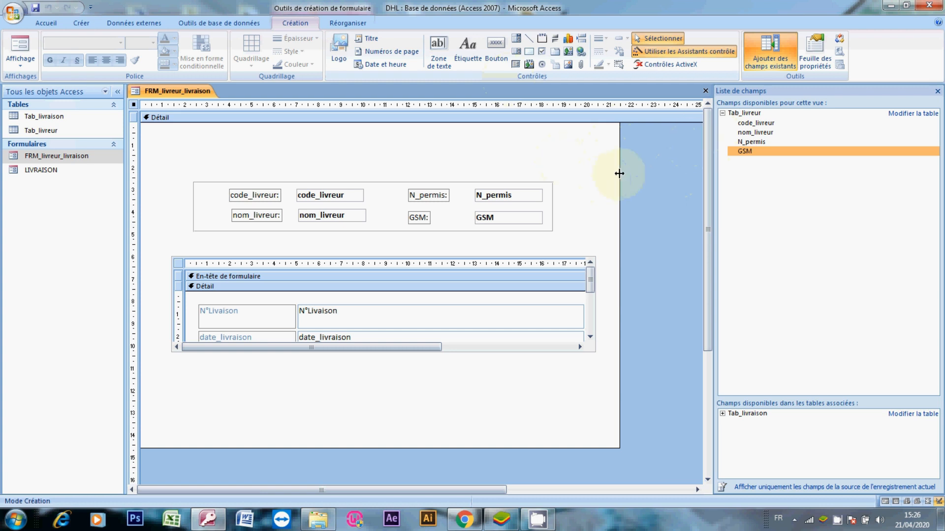
left_click(820, 52)
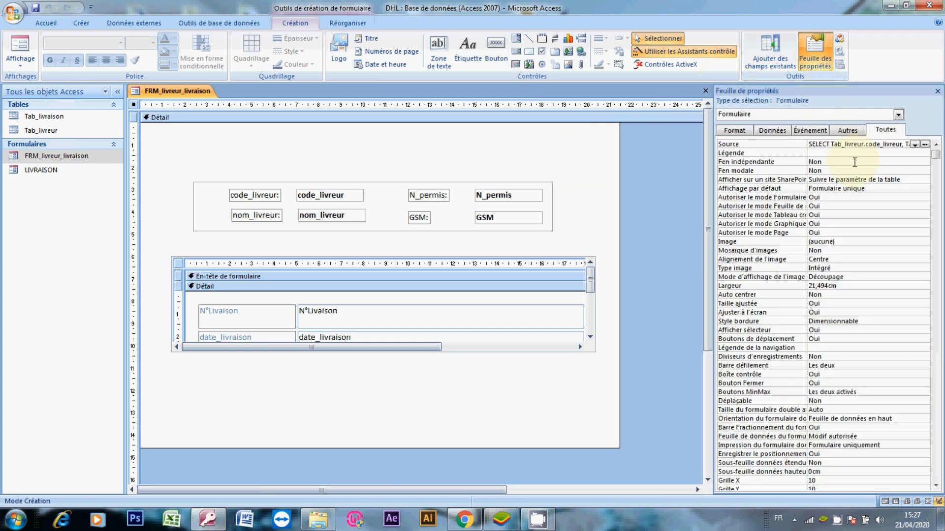
left_click(851, 161)
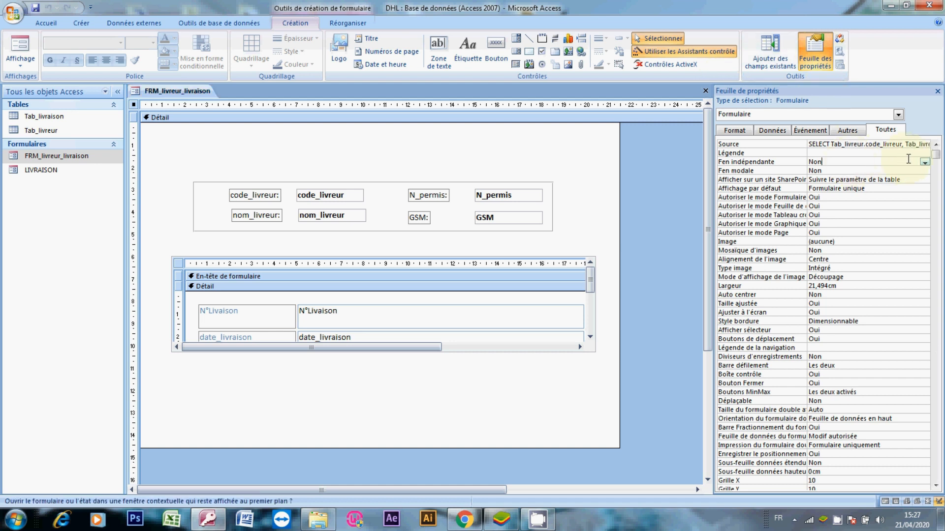
left_click(925, 162)
left_click(847, 170)
left_click(891, 172)
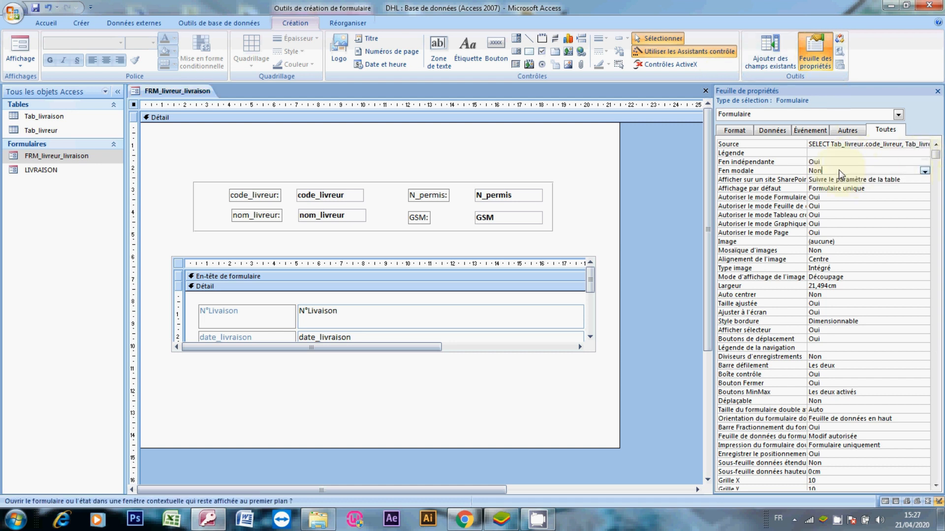
left_click(925, 171)
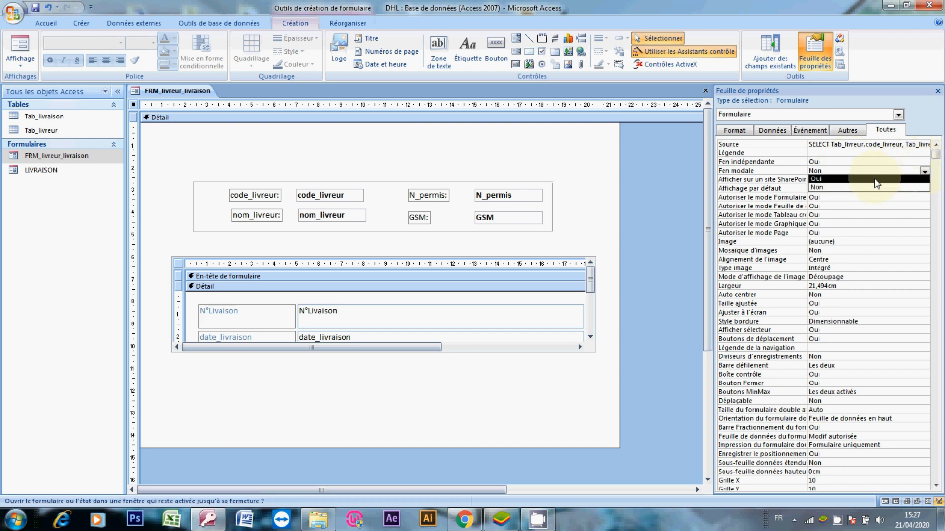
left_click(877, 179)
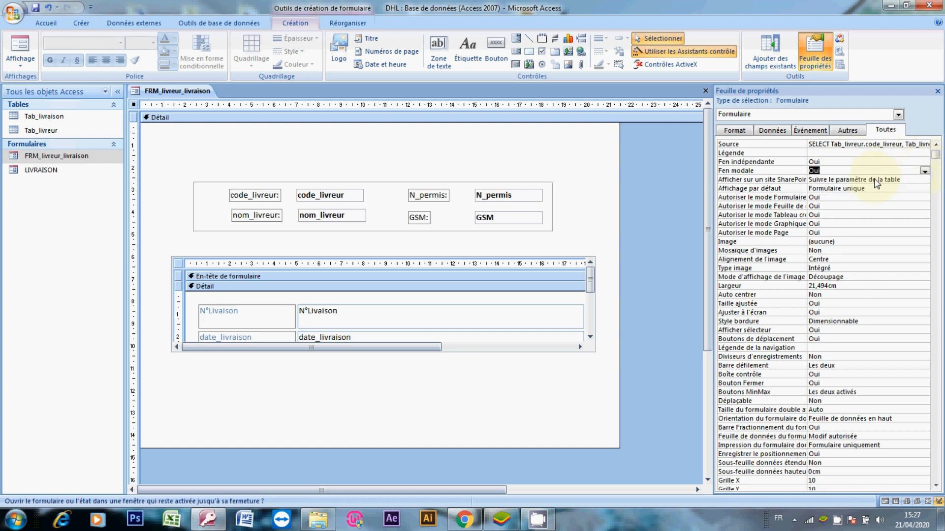
Step: Set the form's Style bordure to Trait simple fixe, Afficher sélecteur and Boutons de déplacement to Non, and Barre défilement to Aucune
left_click(871, 320)
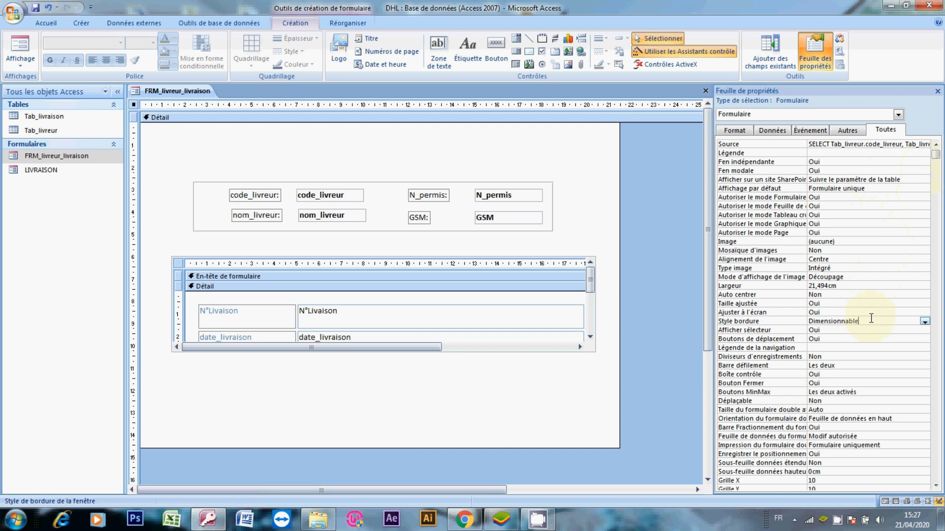
left_click(924, 322)
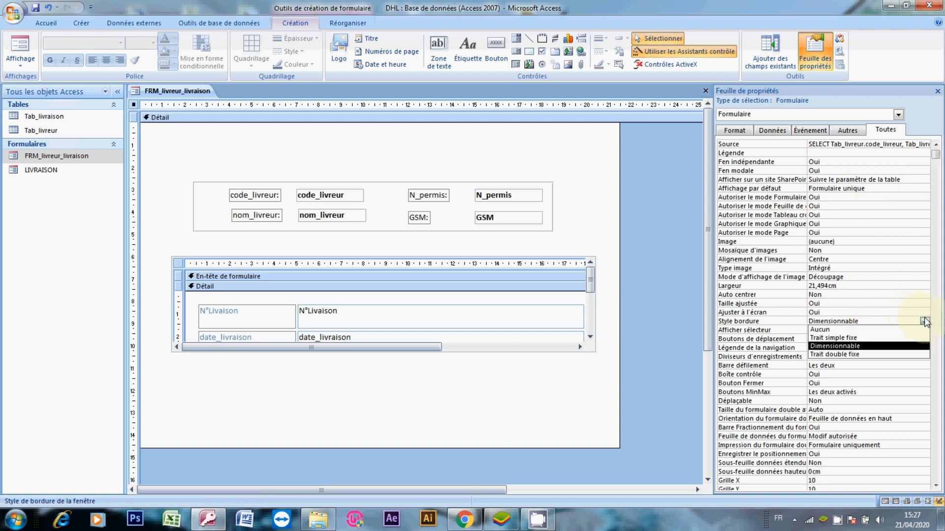
left_click(871, 338)
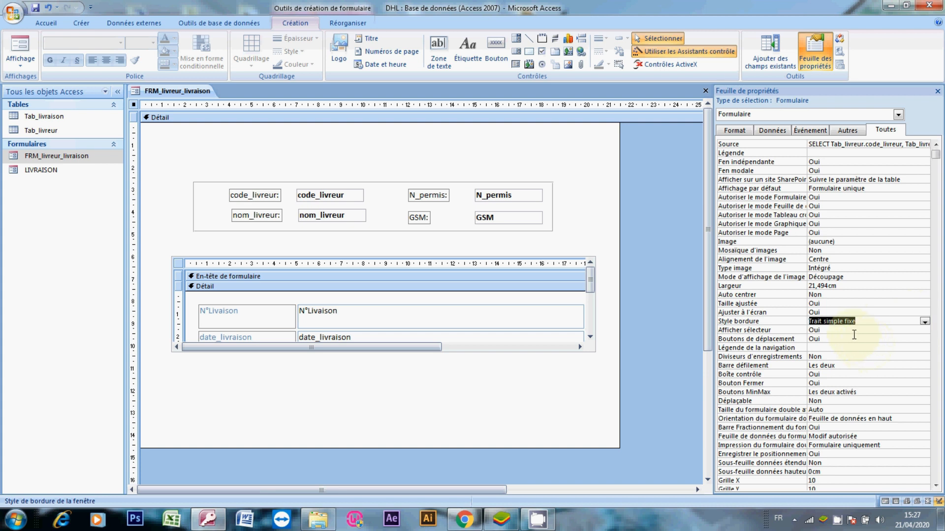
double_click(854, 331)
double_click(866, 337)
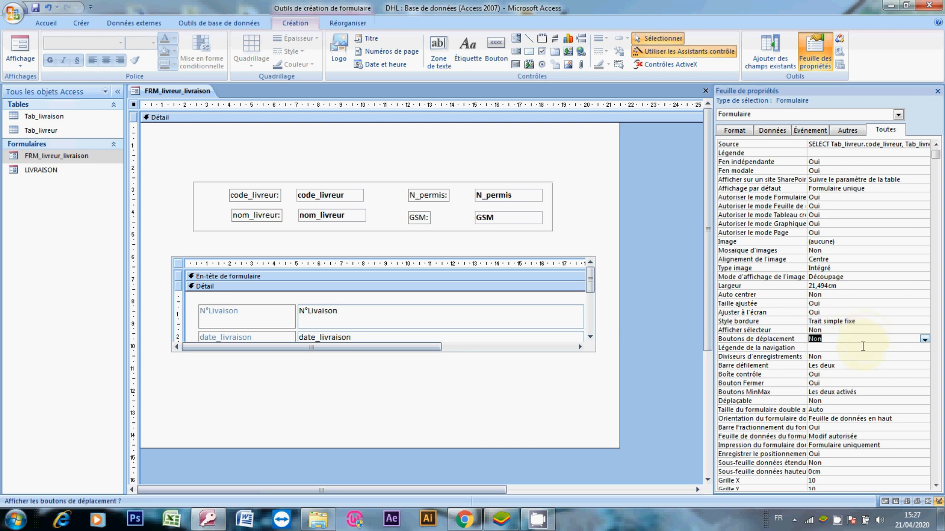
left_click(858, 364)
left_click(925, 366)
left_click(876, 374)
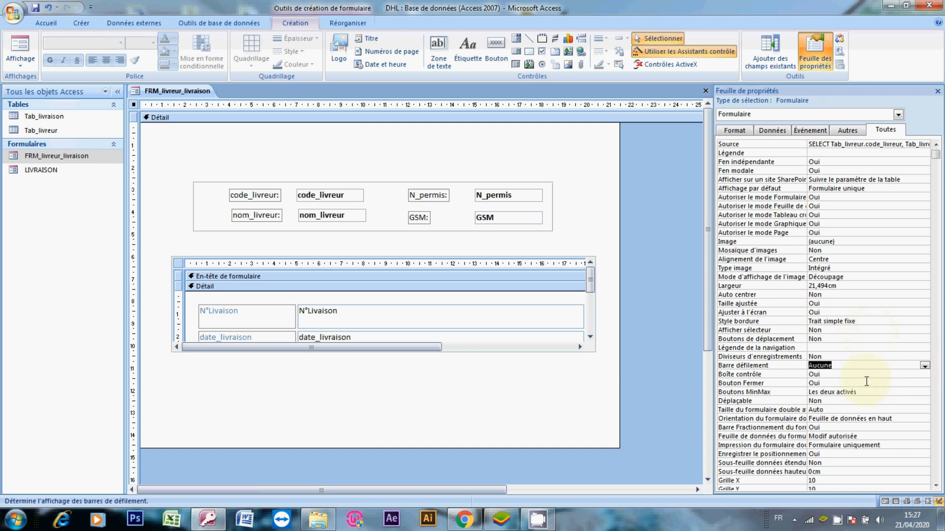
Step: Save the design changes to FRM_livreur_livraison, and open the form briefly to check its window
left_click(702, 93)
left_click(412, 292)
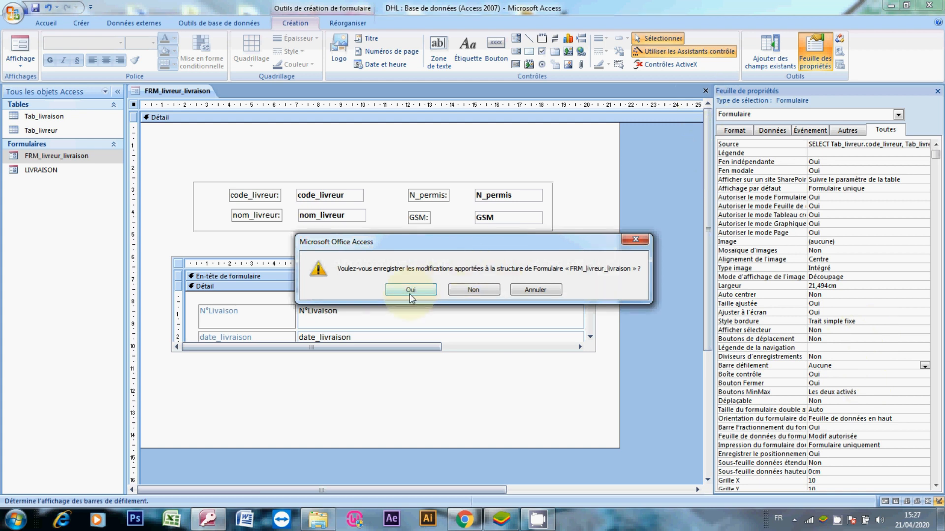
double_click(79, 158)
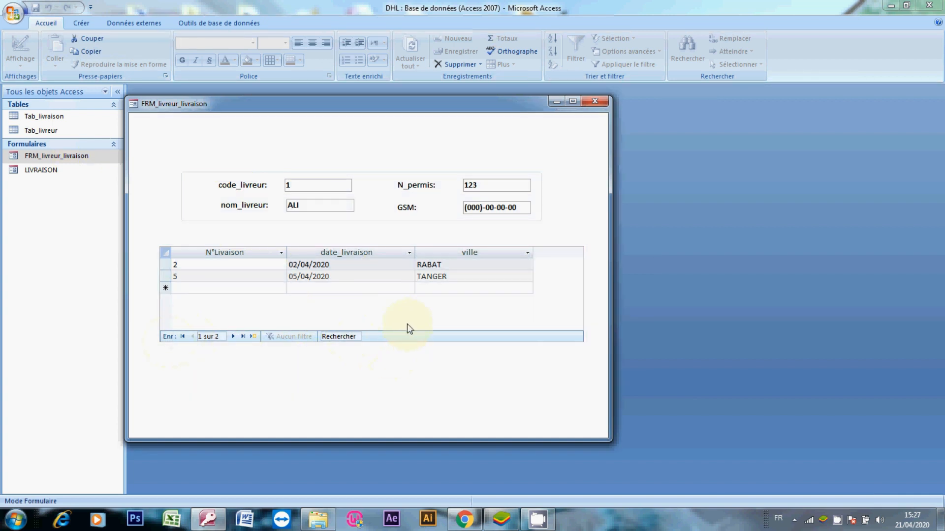
left_click(596, 102)
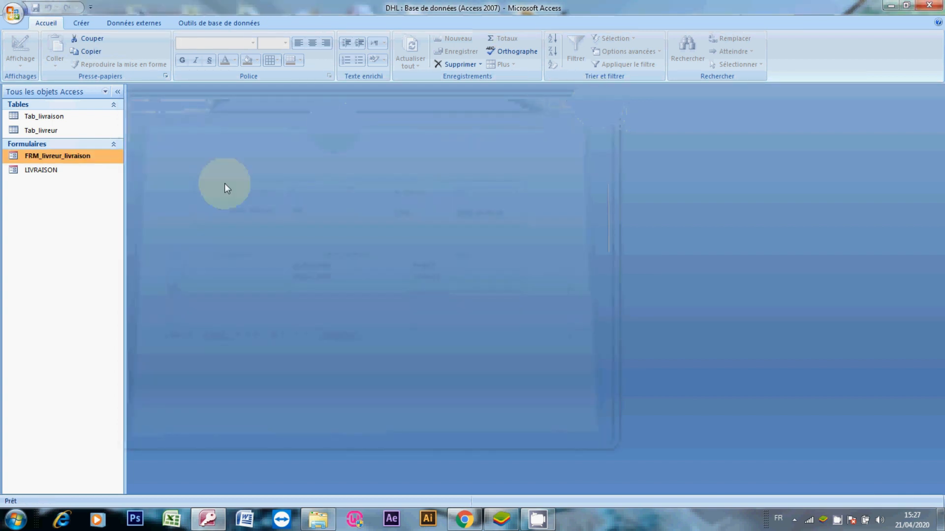
Step: Open the LIVRAISON form in design mode and set its Barre défilement property to Aucune
left_click(63, 172)
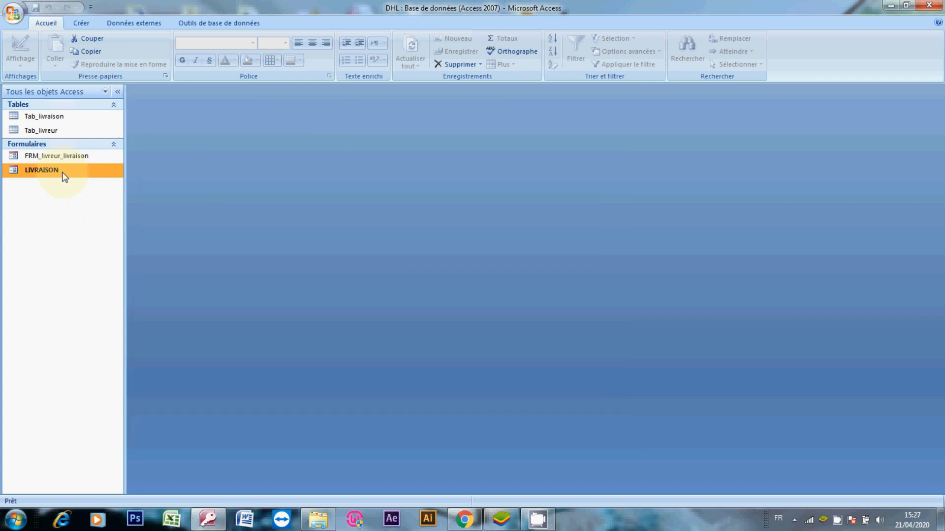
right_click(63, 176)
left_click(93, 206)
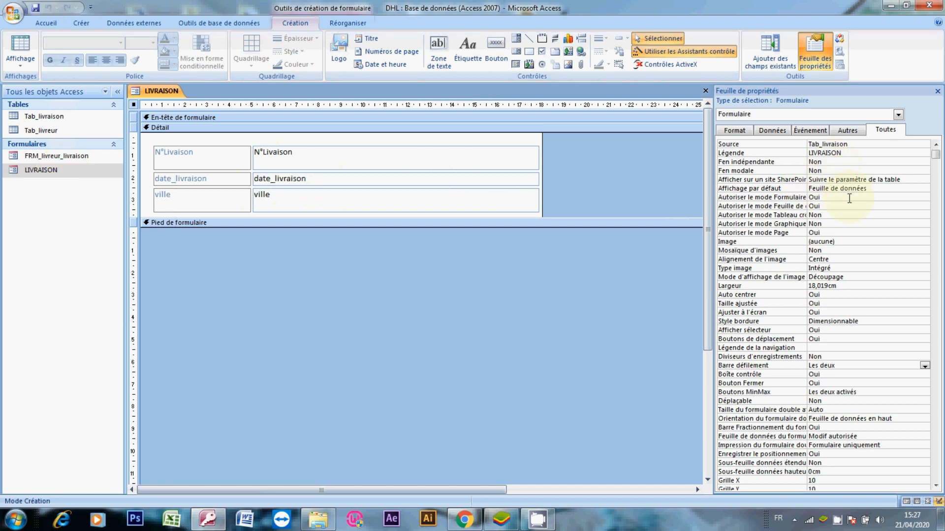
left_click(847, 365)
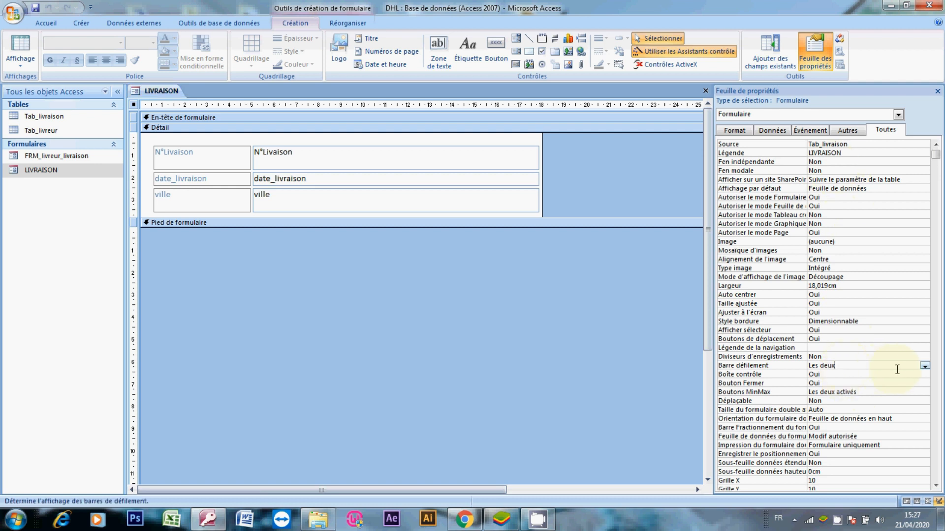
left_click(923, 365)
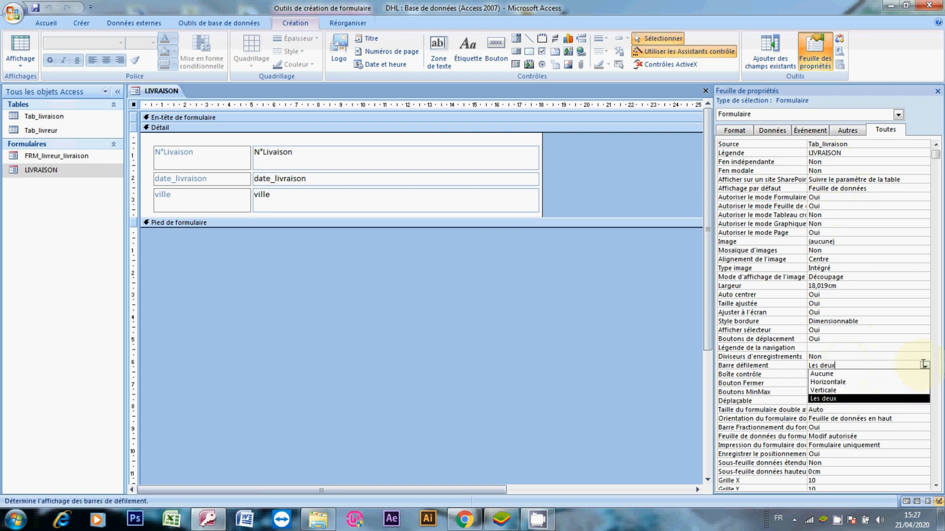
left_click(840, 374)
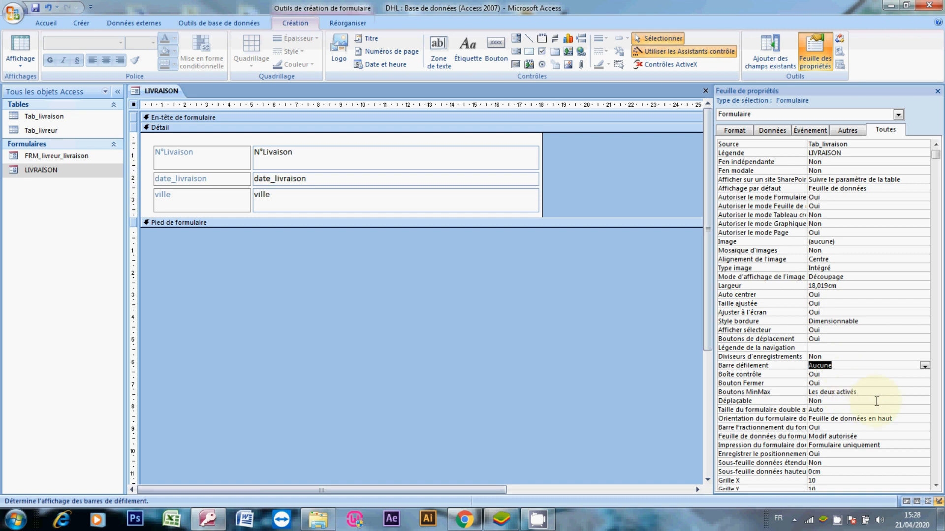
Step: Set the LIVRAISON form's Afficher sélecteur and Boutons de déplacement properties to Non, and Style bordure to Trait simple fixe
left_click(849, 330)
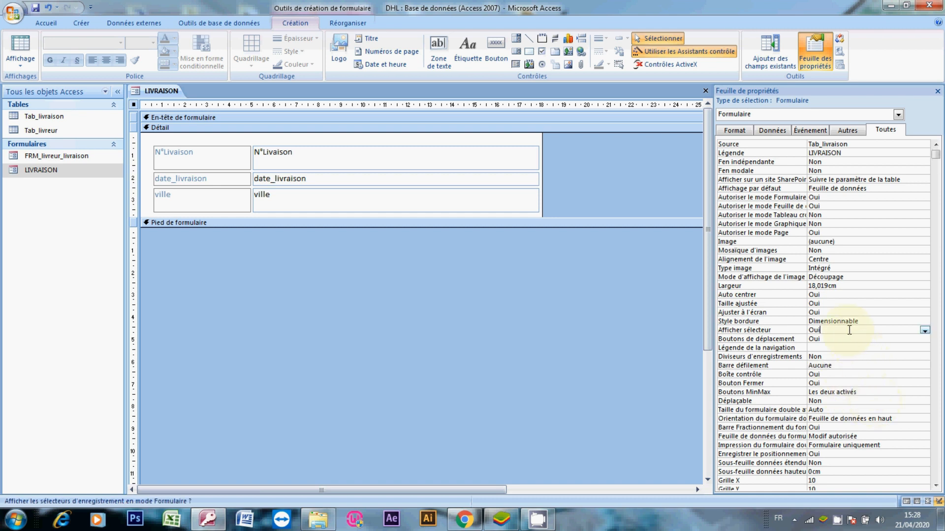
left_click(925, 333)
left_click(894, 346)
left_click(922, 322)
left_click(924, 322)
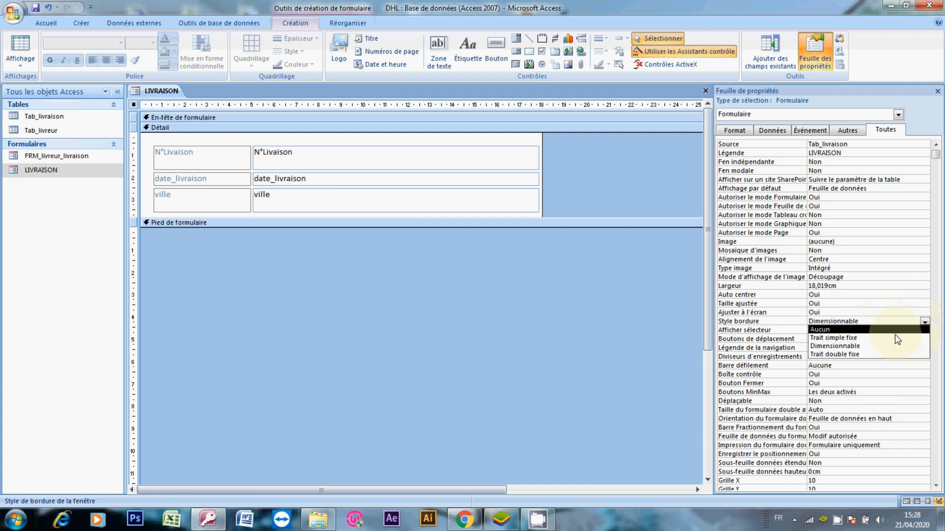
left_click(879, 340)
double_click(874, 339)
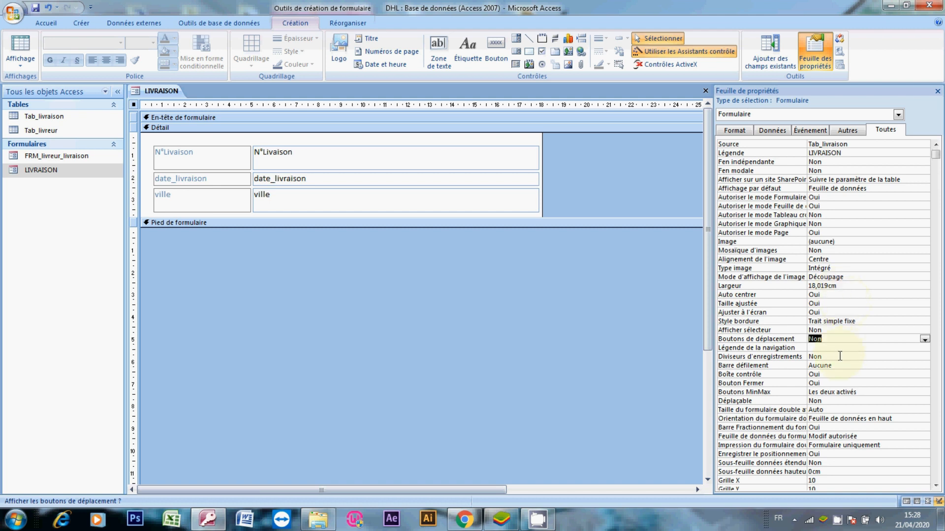
Step: Set the LIVRAISON form's Boîte contrôle and Bouton Fermer properties to Non, and Boutons MinMax to Aucun
left_click(846, 382)
double_click(850, 374)
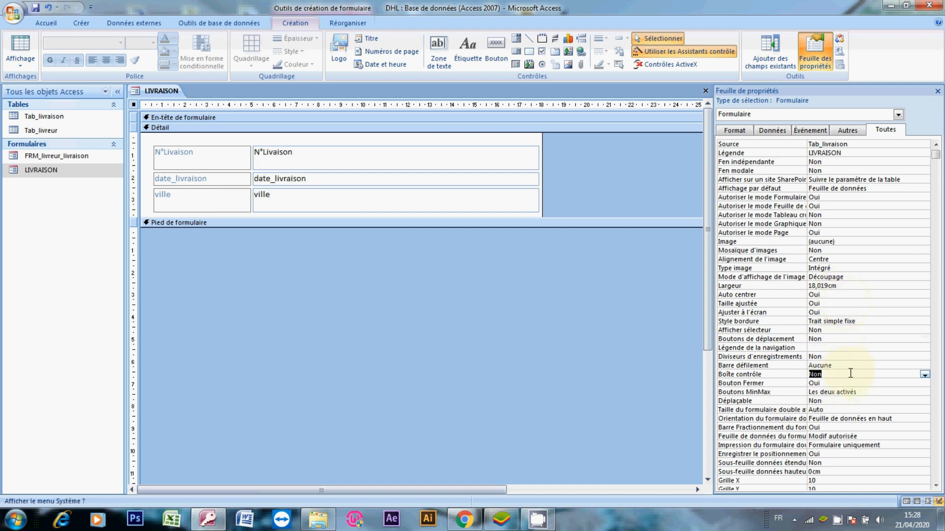
double_click(850, 383)
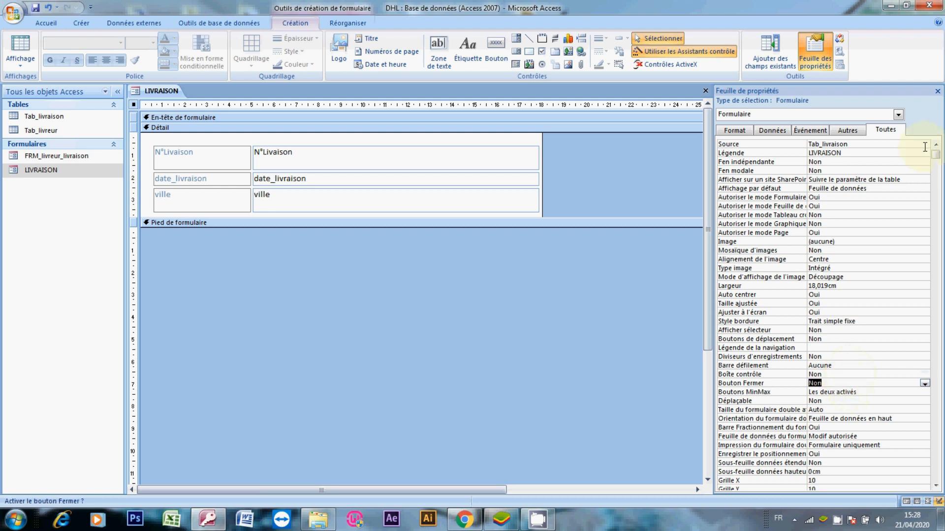
double_click(881, 392)
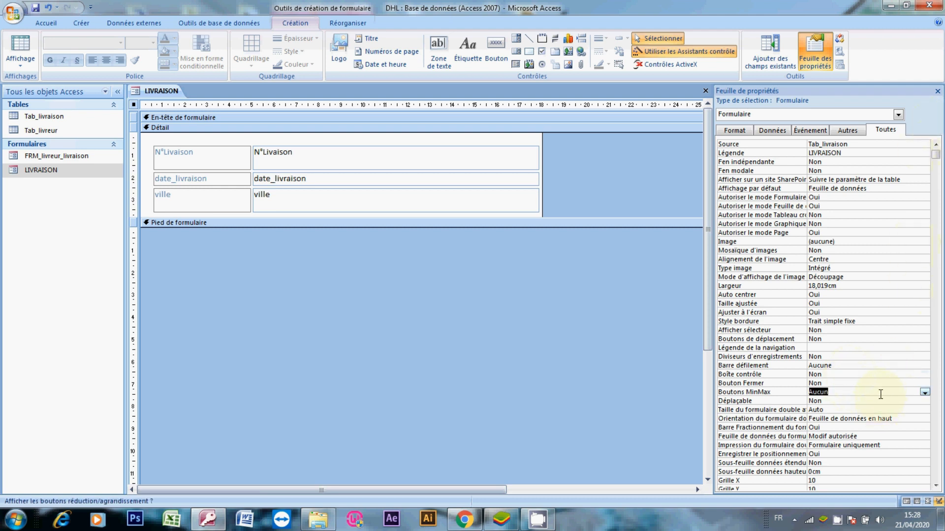
Step: Close the property sheet and the LIVRAISON form, saving its design changes
left_click(936, 92)
left_click(937, 92)
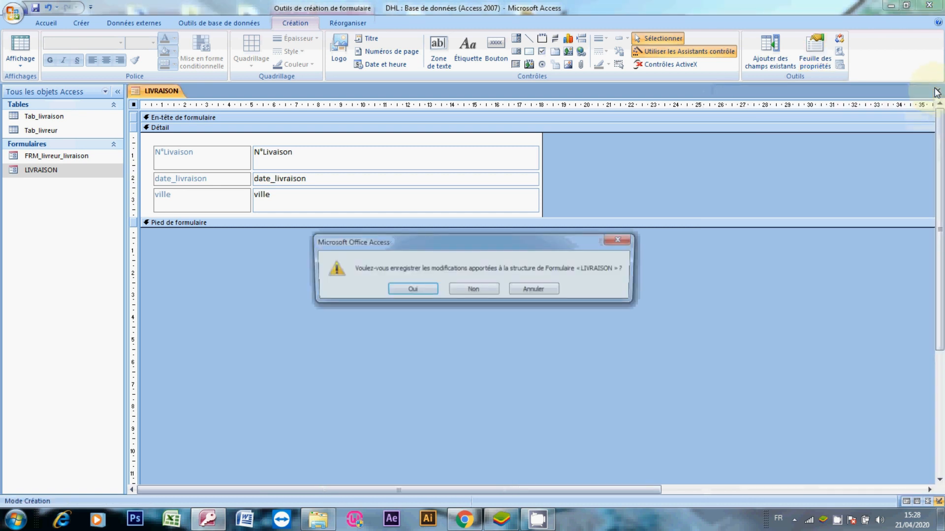
left_click(423, 290)
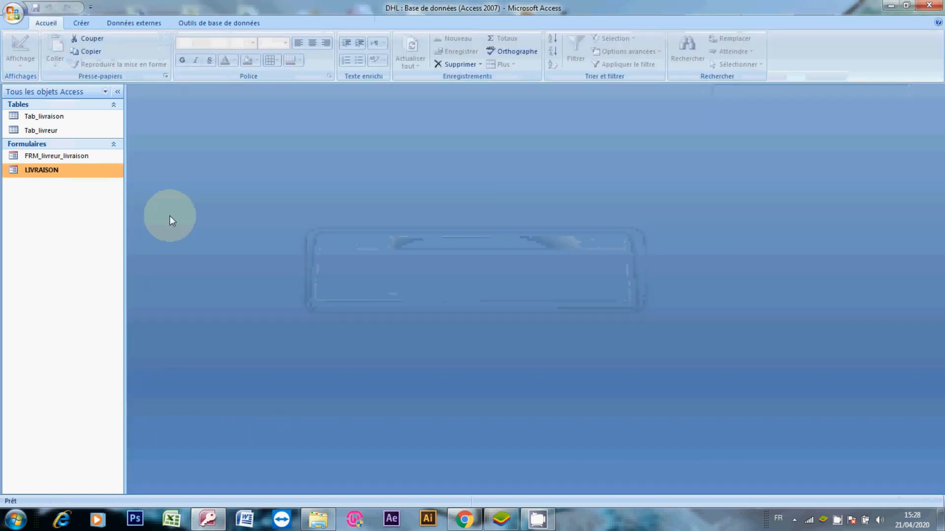
Step: Open FRM_livreur_livraison, widen the subform's date_livraison column so the columns fill the subform's width, and close the form
double_click(56, 157)
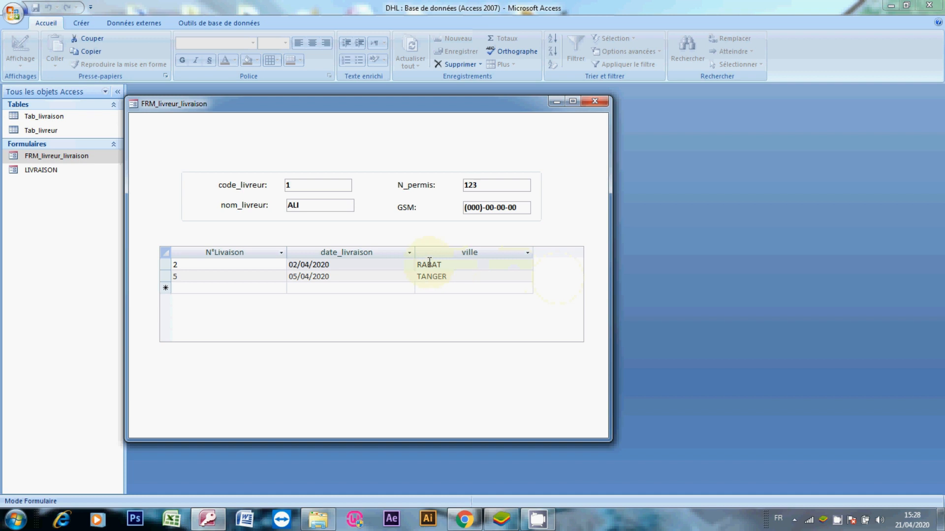
left_click_drag(415, 254, 456, 253)
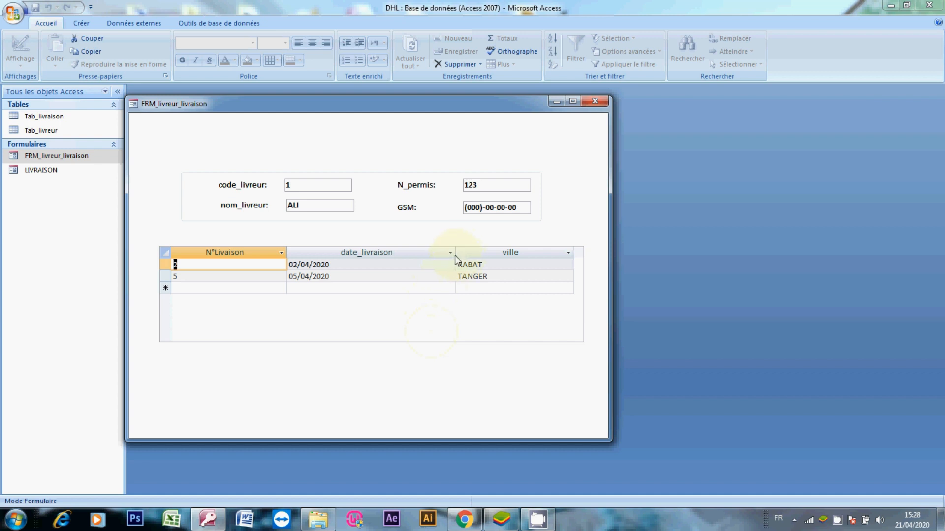
left_click_drag(457, 253, 463, 255)
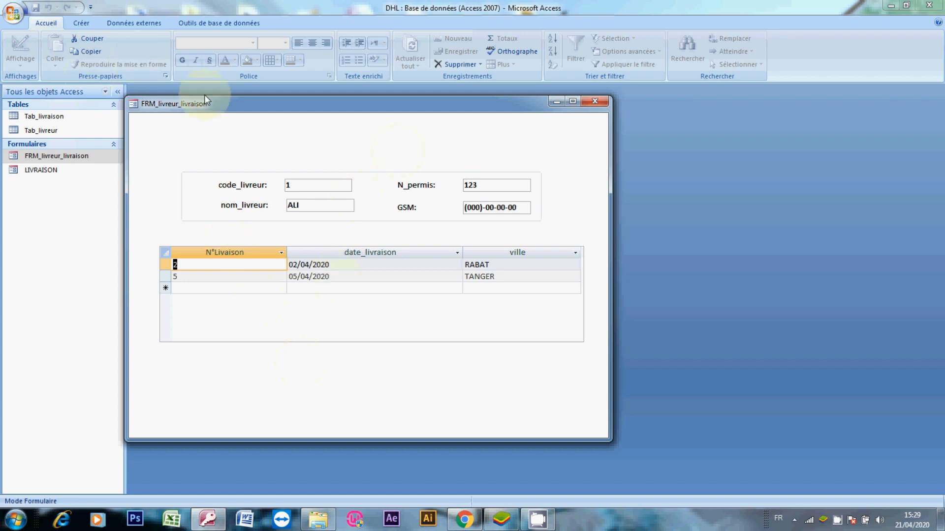
left_click(596, 101)
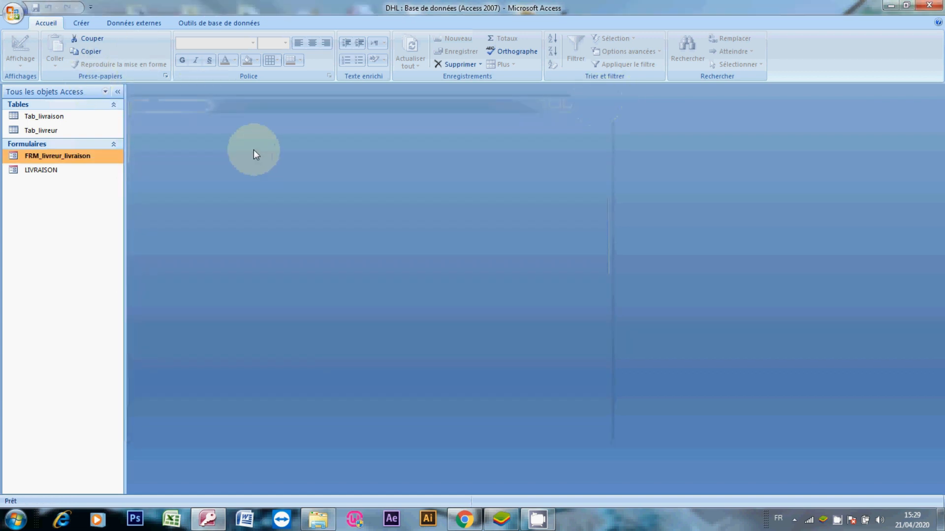
Step: Open FRM_livreur_livraison in design mode and add a Dernier enregistrement button with the Atteindre dernier image below the subform
left_click(78, 167)
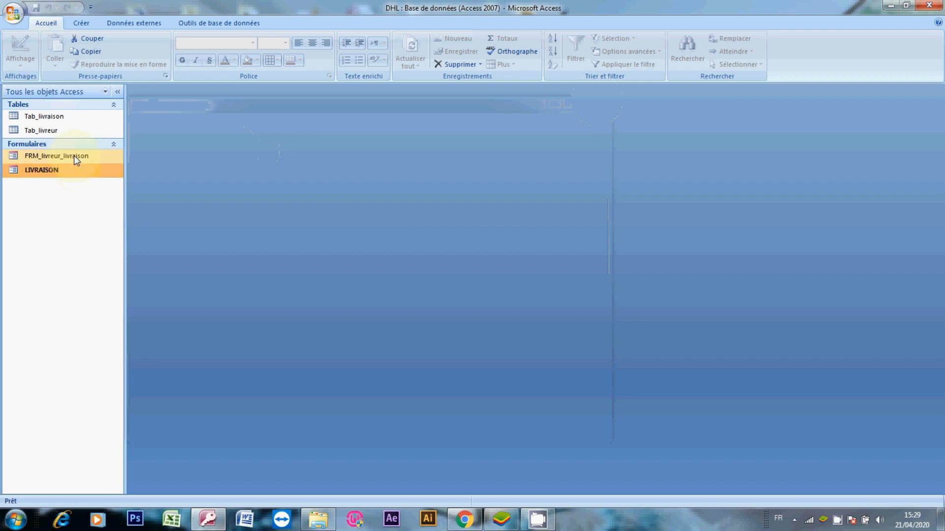
right_click(73, 156)
left_click(114, 189)
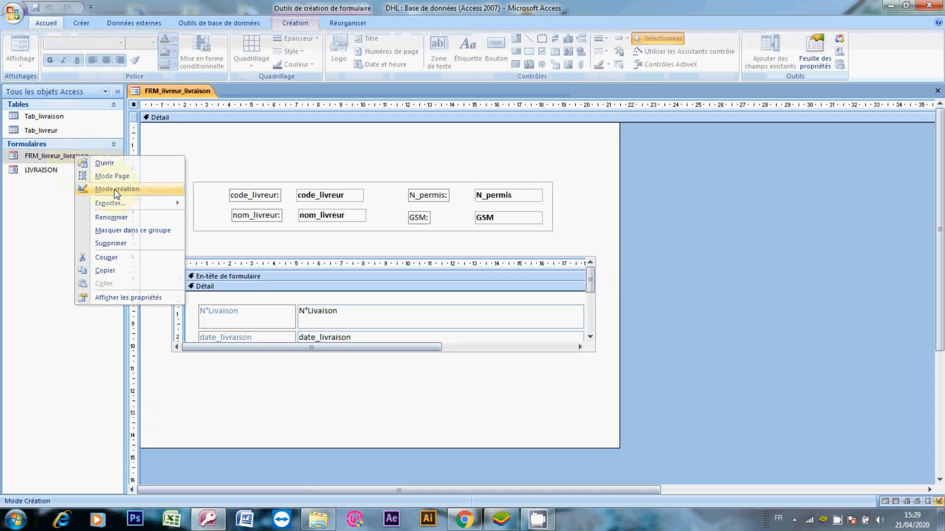
left_click(493, 44)
left_click_drag(198, 374, 222, 396)
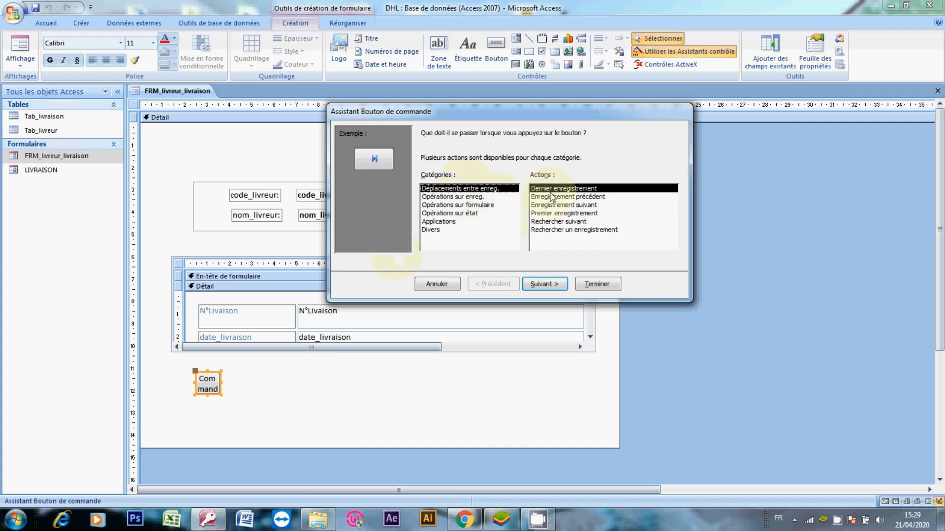
left_click(550, 286)
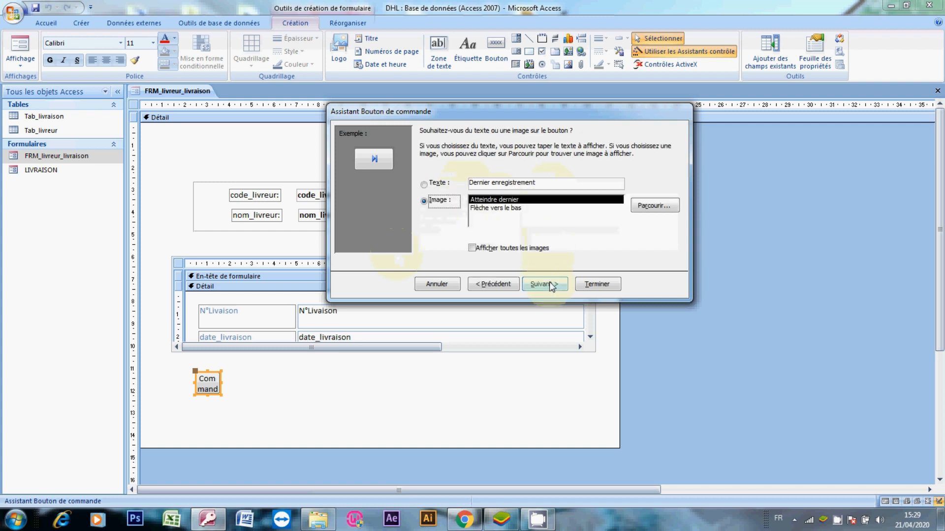
left_click(549, 284)
left_click(597, 284)
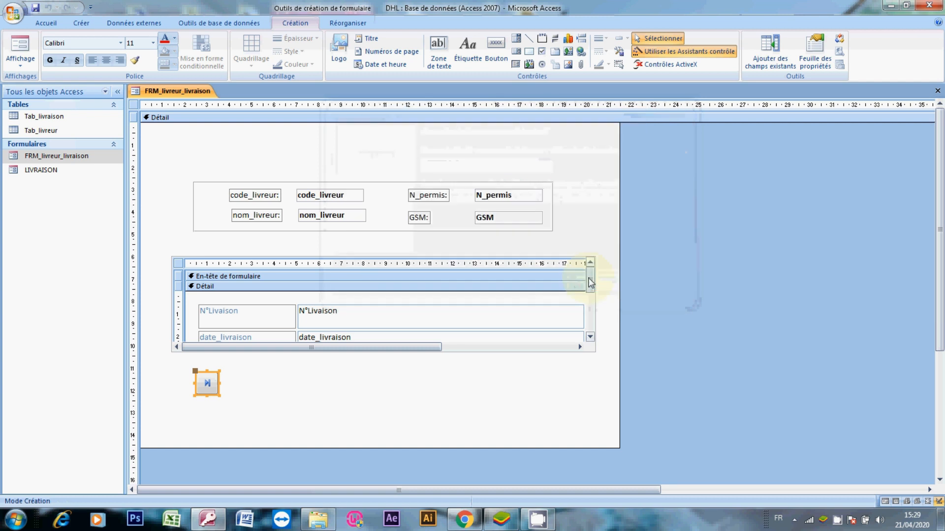
Step: Add an Enregistrement précédent command button with the Atteindre Précédent image beside the last-record button
left_click(501, 48)
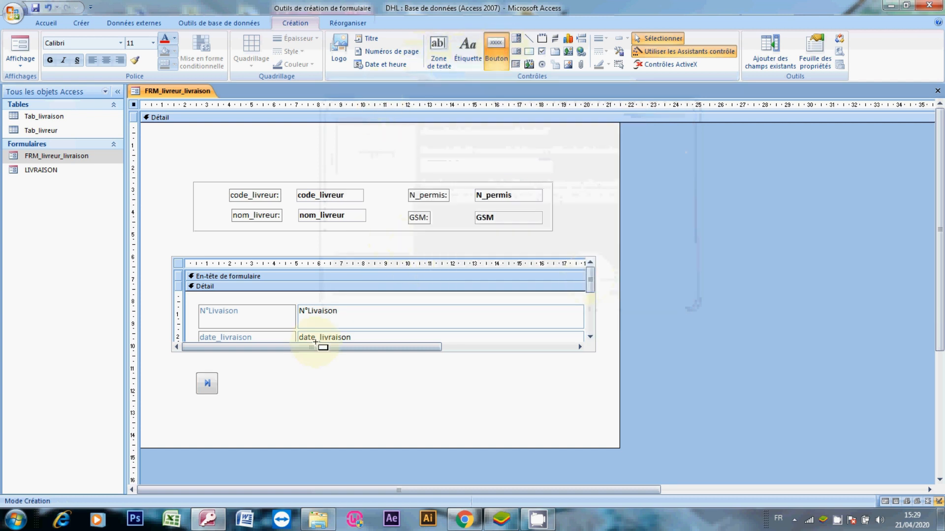
left_click(268, 368)
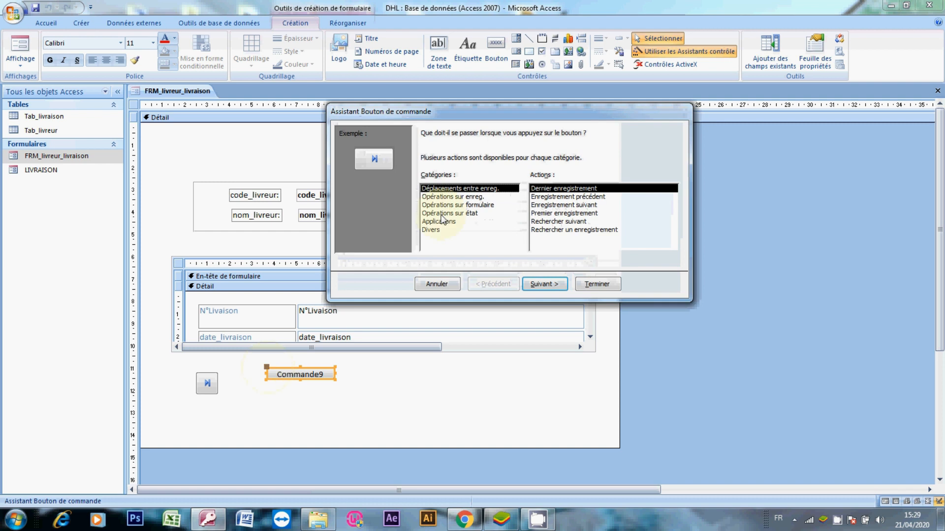
left_click(561, 197)
left_click(552, 283)
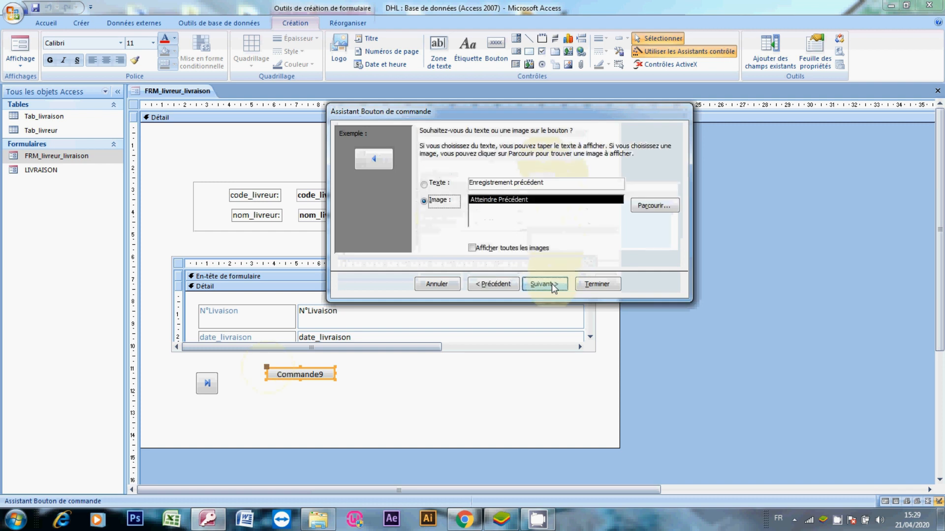
left_click(552, 283)
left_click(593, 285)
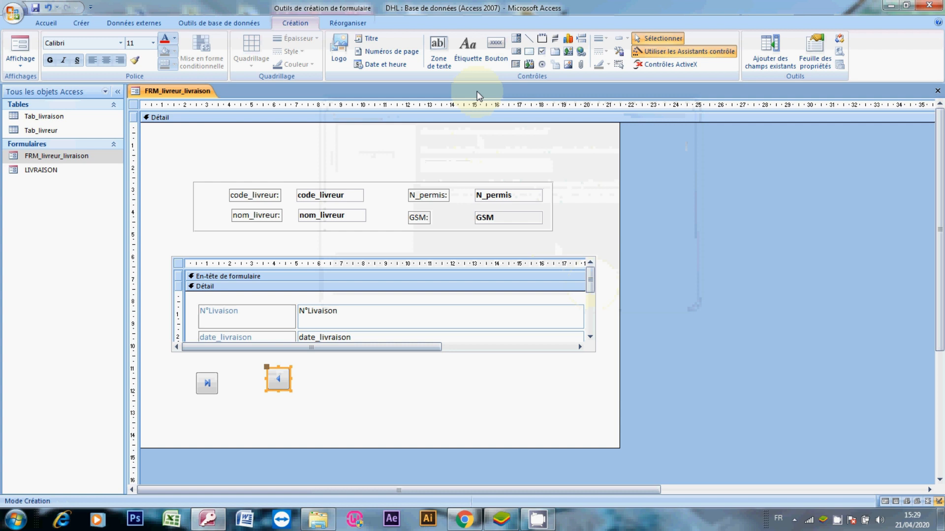
Step: Add an Enregistrement suivant command button with its arrow image beside the previous-record button
left_click(487, 55)
left_click(356, 380)
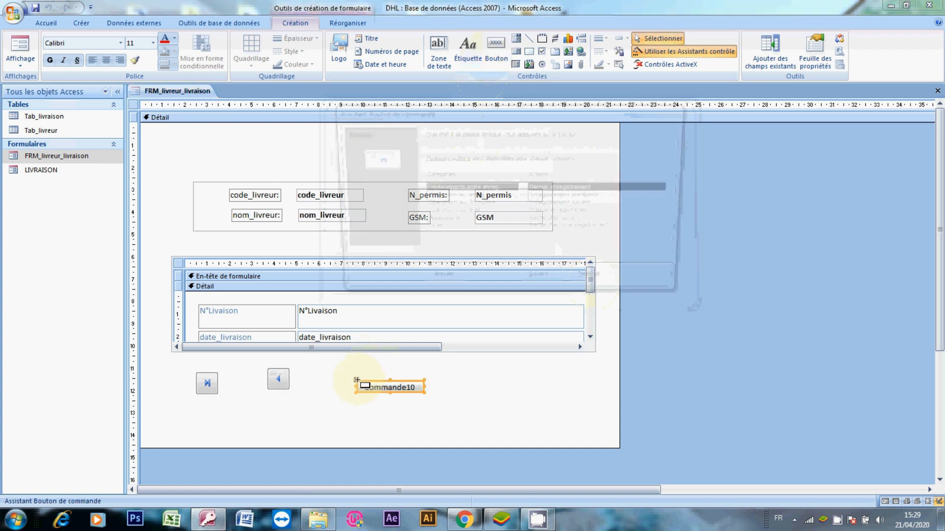
left_click(566, 205)
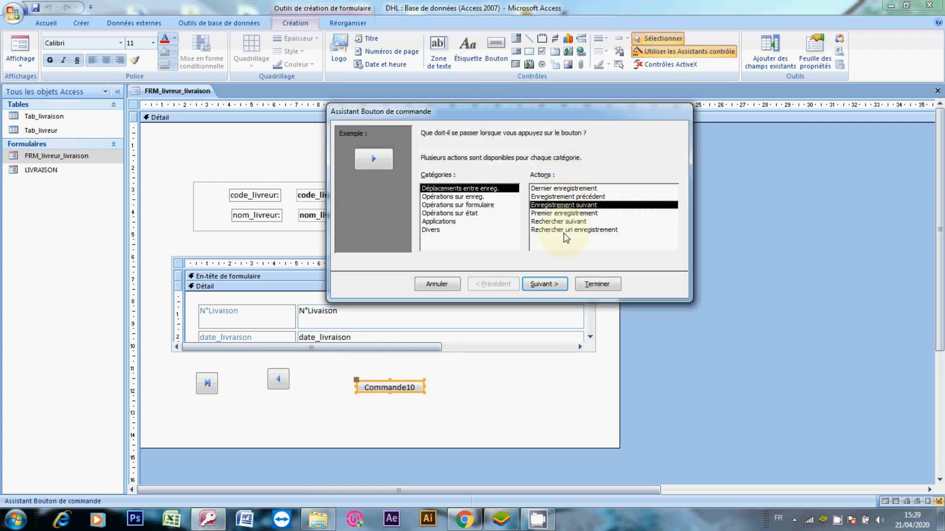
left_click(554, 285)
left_click(553, 285)
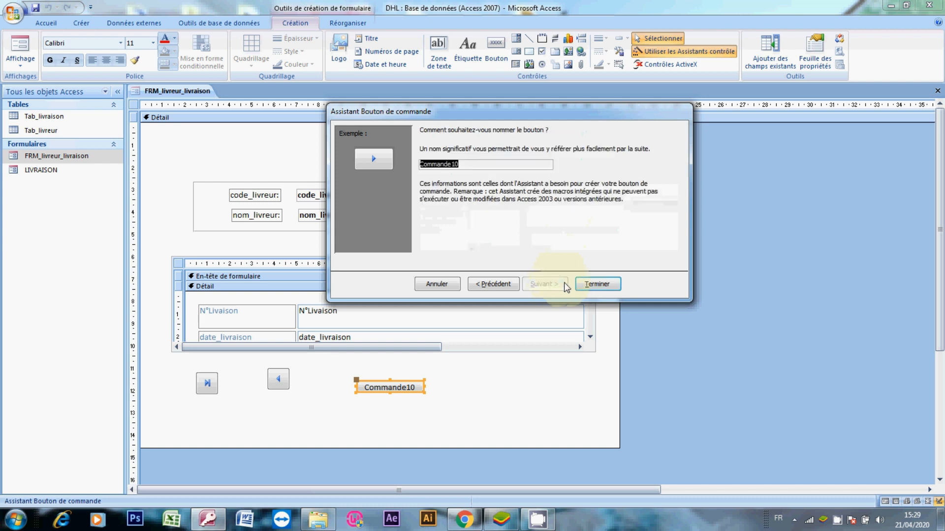
left_click(589, 285)
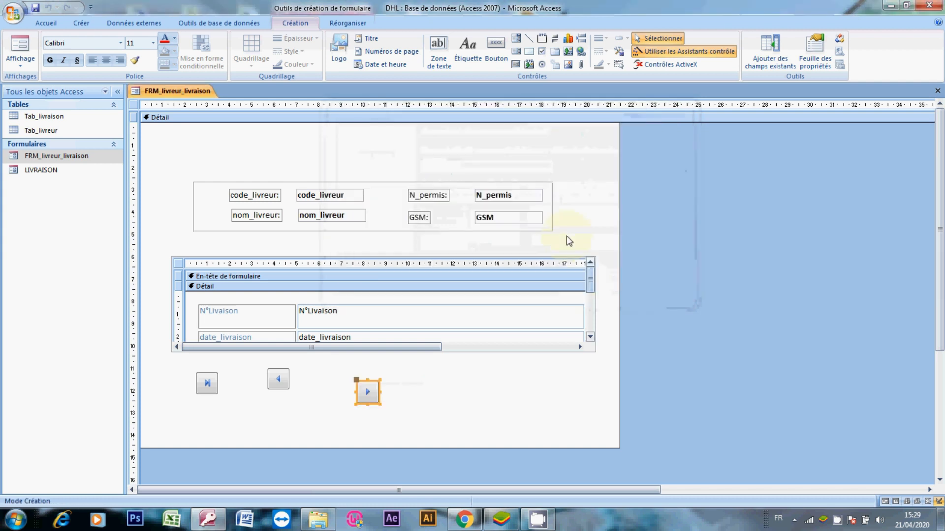
Step: Add a Premier enregistrement command button with the Atteindre premier image beside the next-record button
left_click(496, 48)
left_click(433, 376)
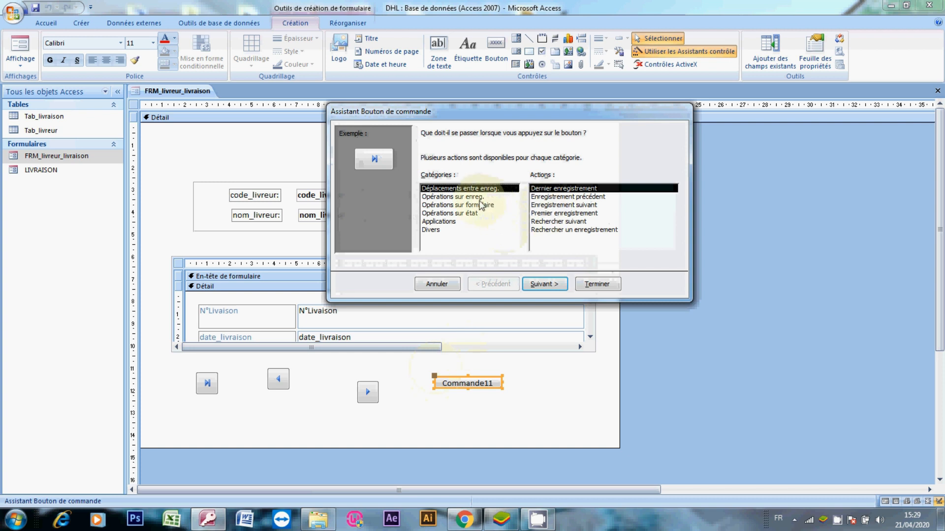
left_click(553, 214)
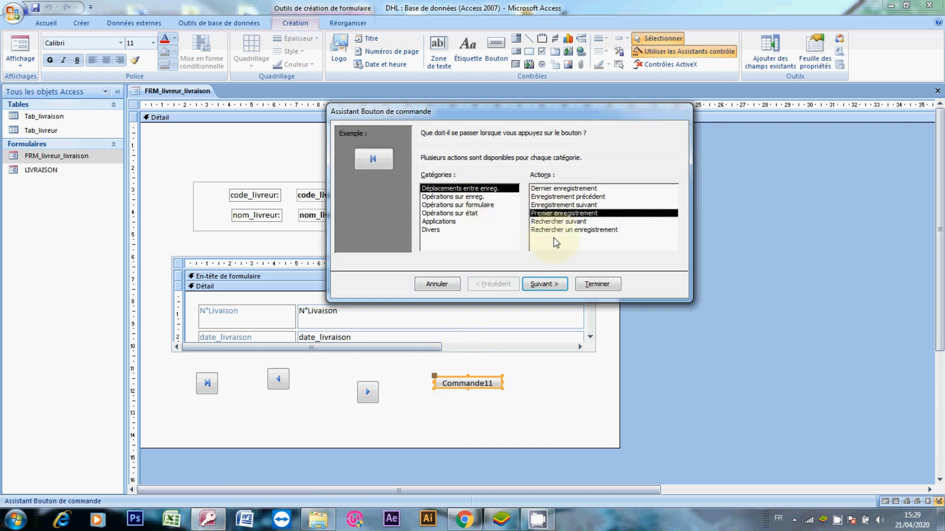
left_click(552, 284)
left_click(552, 284)
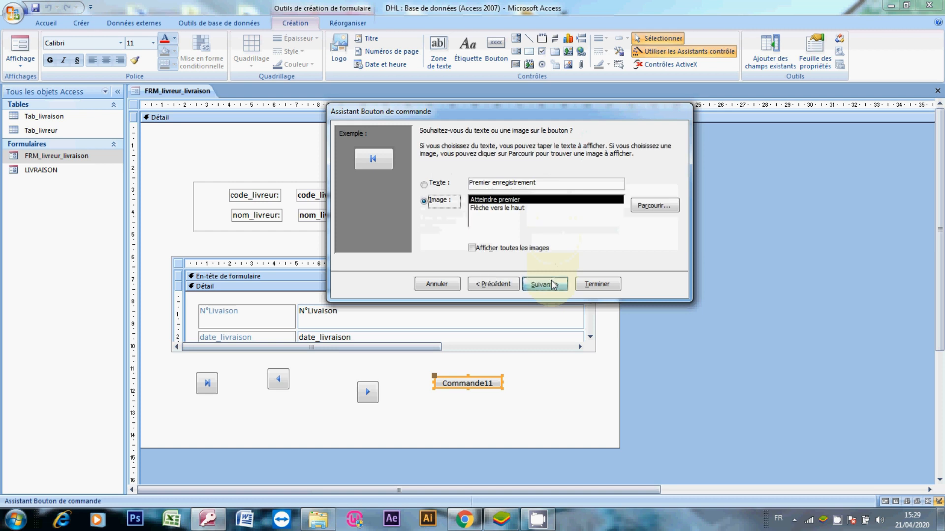
left_click(597, 284)
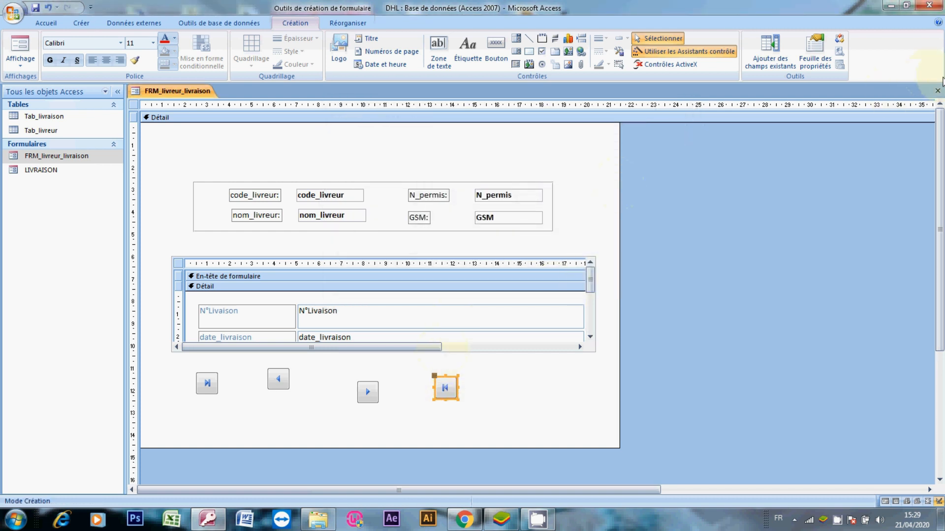
Step: Close FRM_livreur_livraison, saving its design changes, and reopen it in form view
left_click(937, 92)
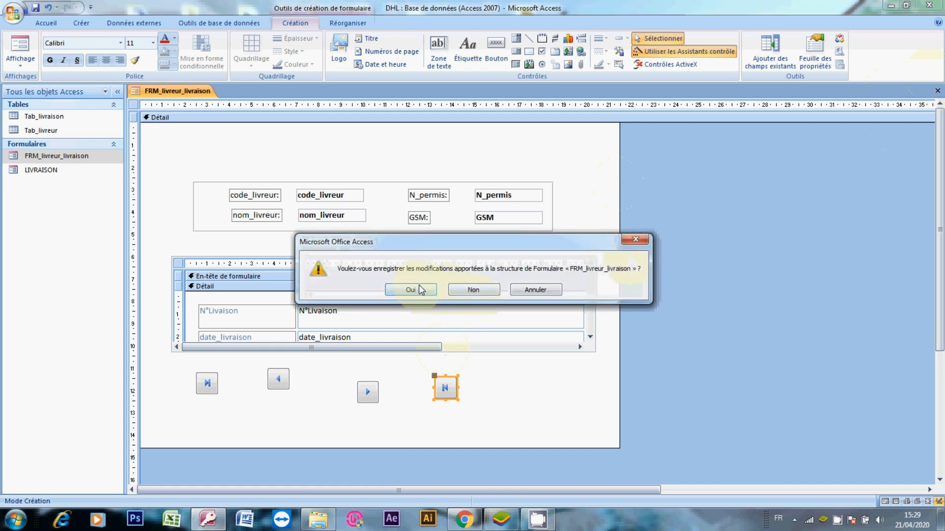
left_click(418, 287)
double_click(41, 158)
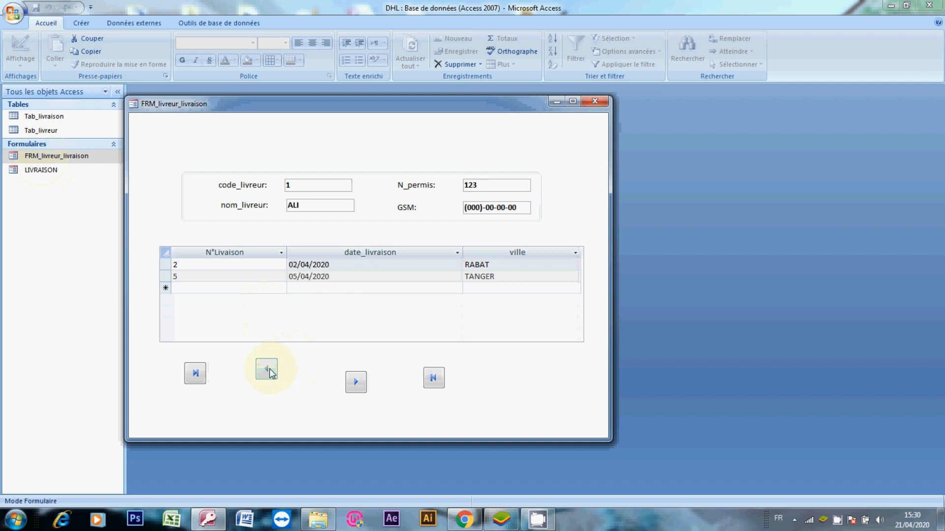
Step: Test the previous, next, first and last record buttons on FRM_livreur_livraison
left_click(267, 370)
left_click(473, 206)
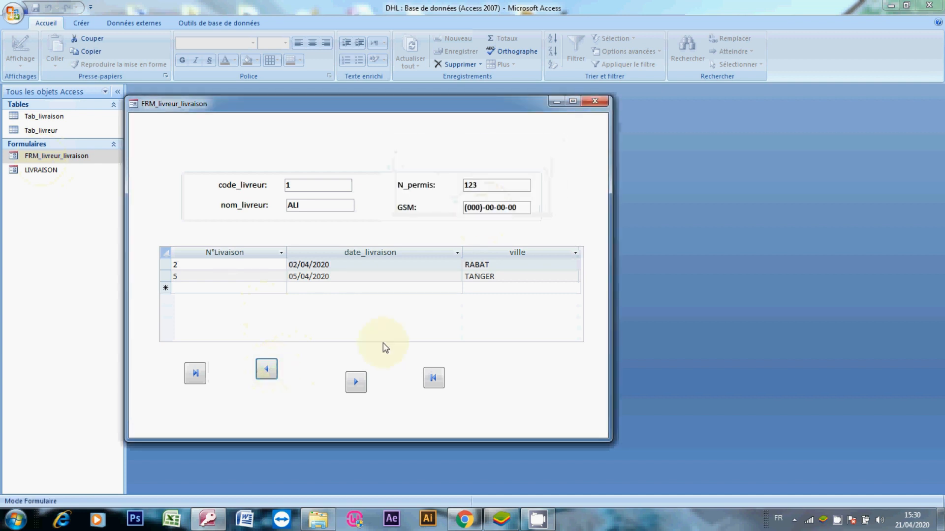
left_click(361, 388)
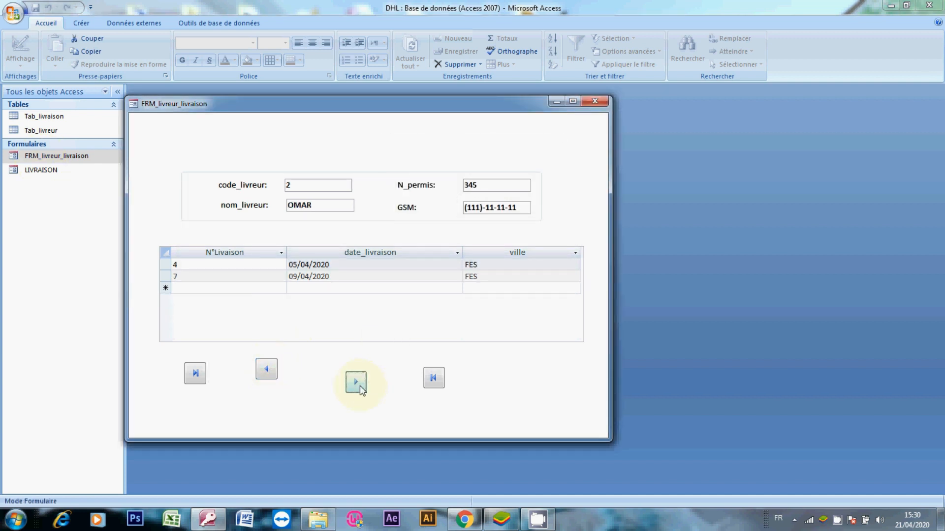
left_click(359, 386)
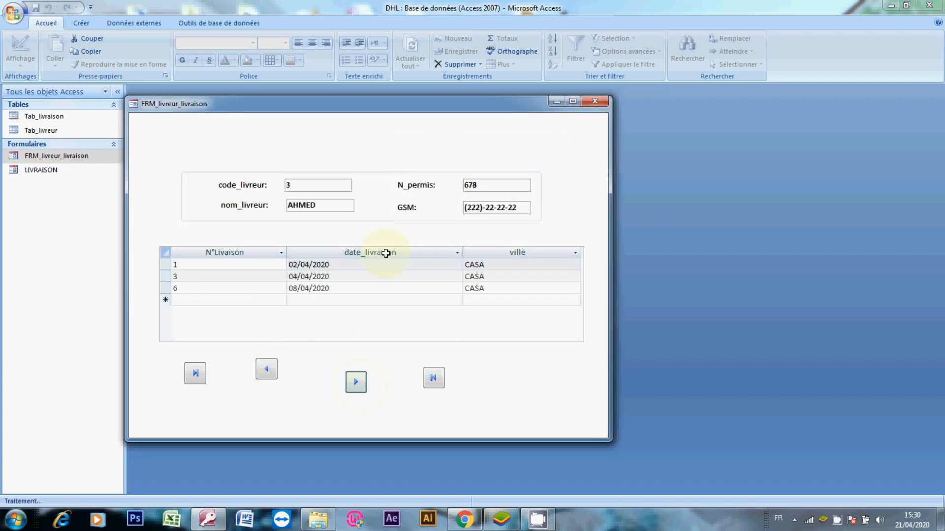
left_click(433, 377)
left_click(195, 373)
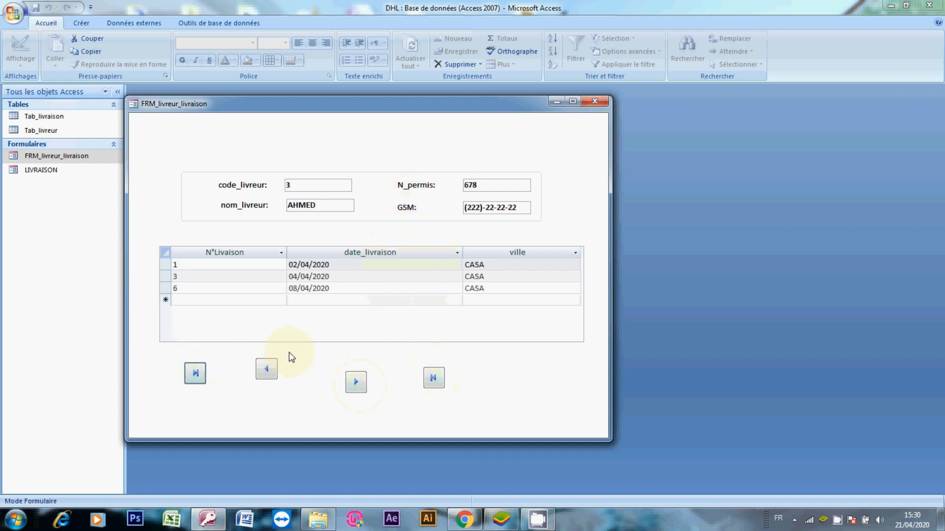